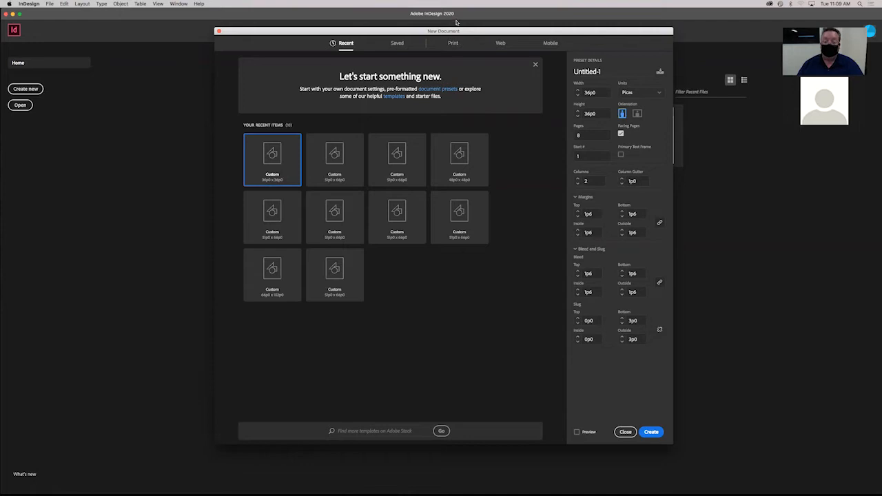
Set up the new document from the Print Letter preset and name it SB Newspaper
left_click(454, 44)
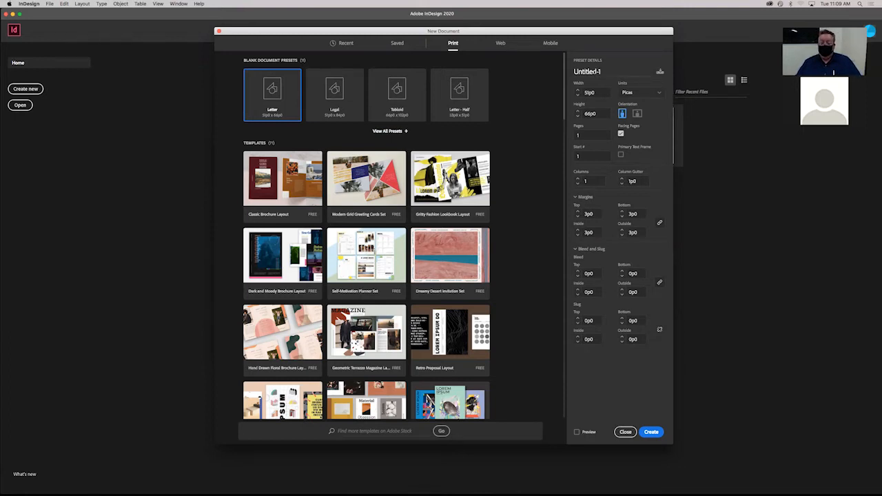
left_click(597, 72)
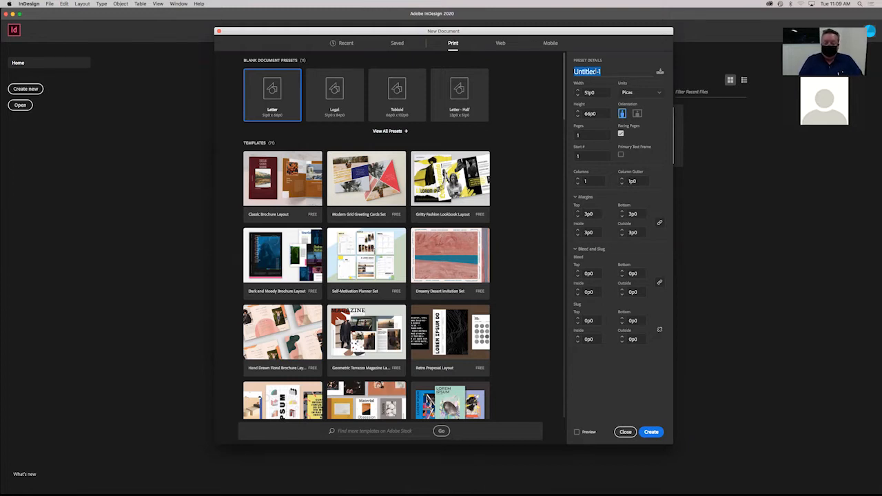
type("SB Newspaper")
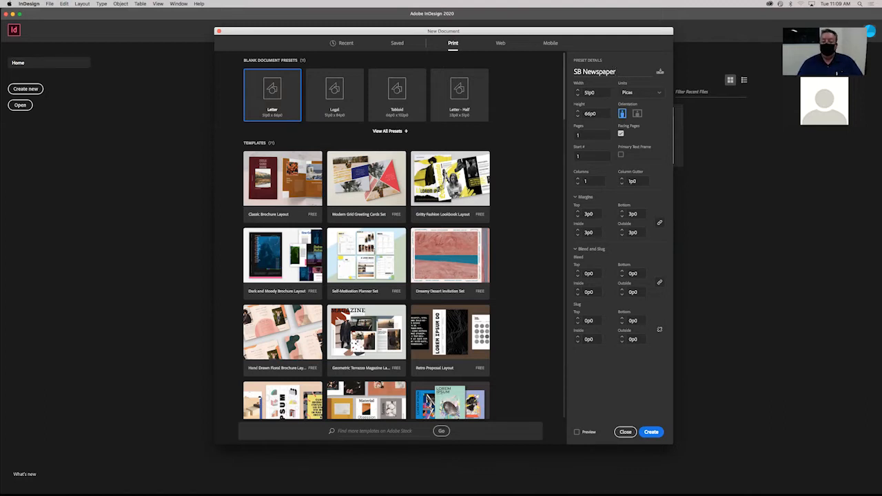
key("super+a")
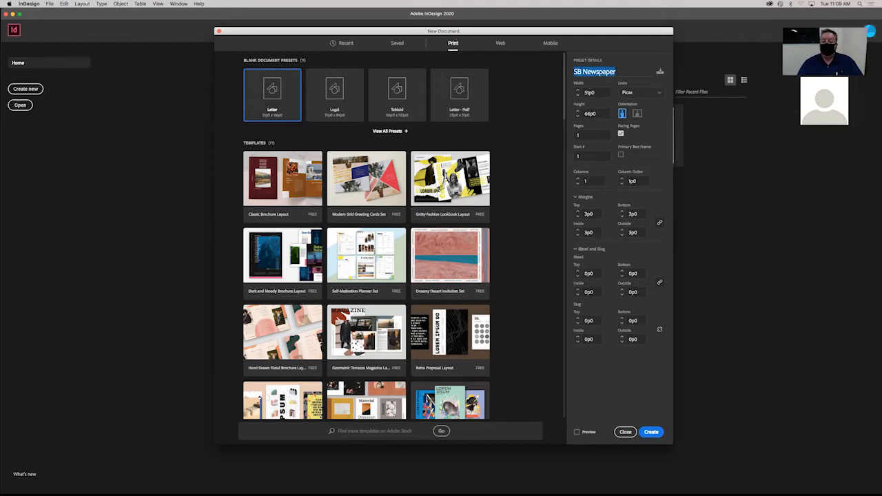
Change the document units to inches and set the page size to 11 in wide by 17 in high
left_click(652, 95)
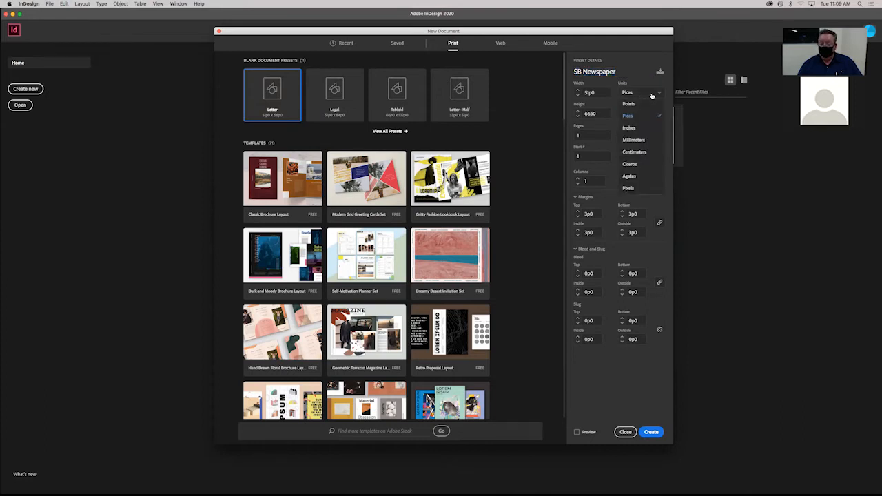
left_click(629, 129)
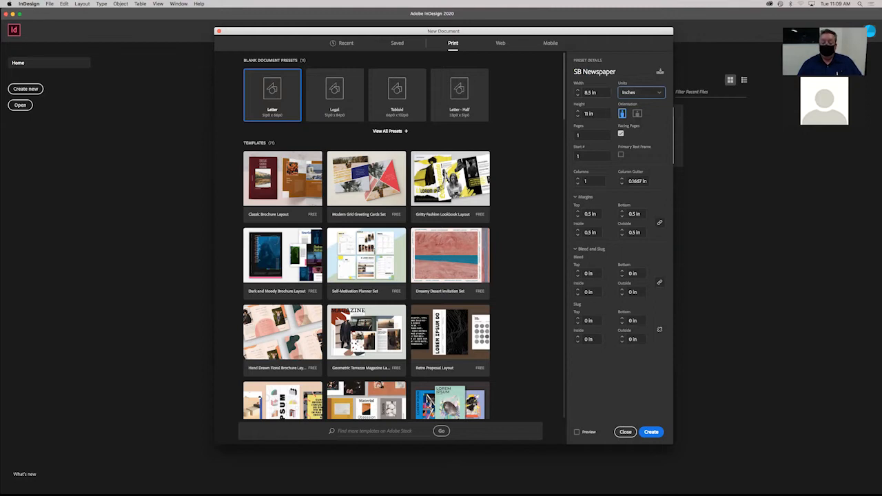
key("shift+Tab")
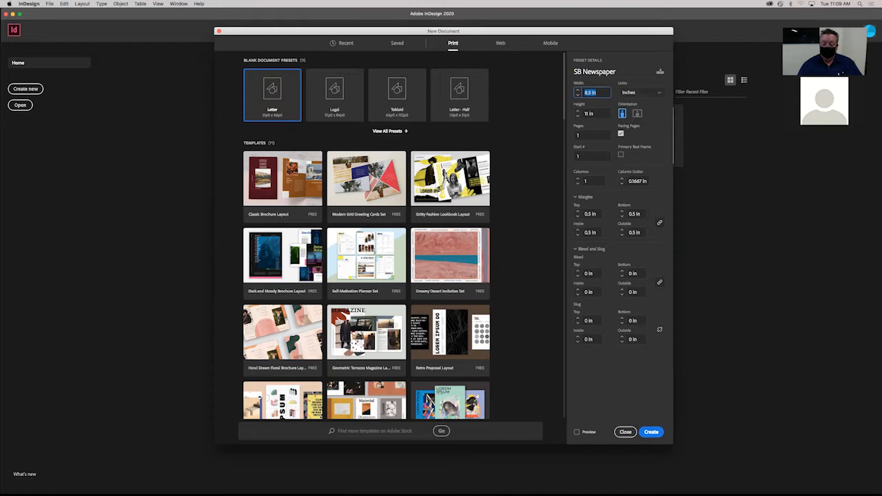
type("11")
key("Tab")
type("17")
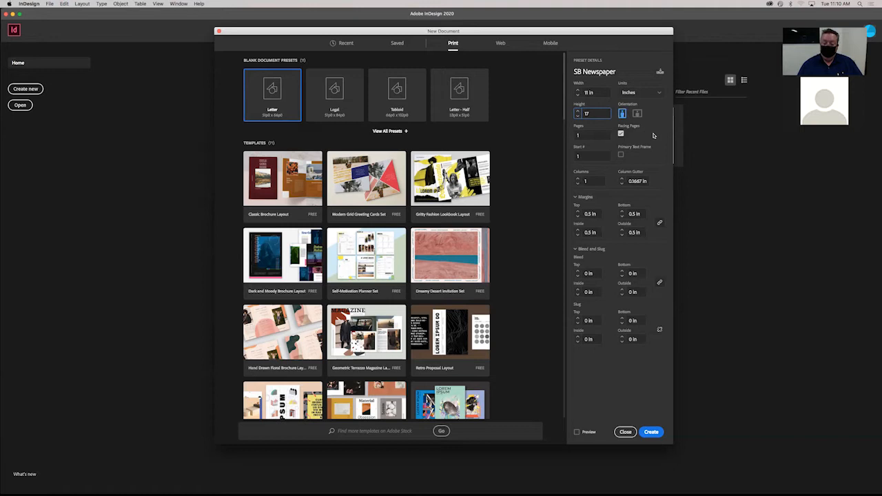
Set the document to 4 pages with 4 columns per page
key("Tab")
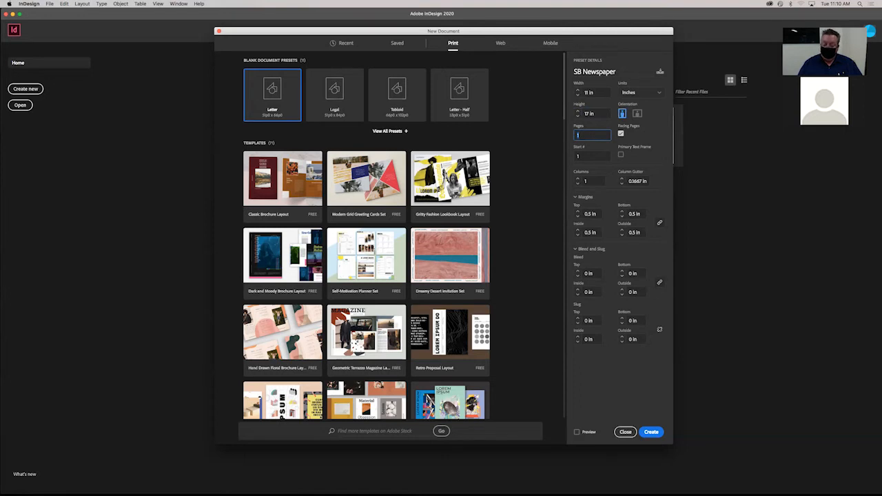
type("4")
left_click(577, 179)
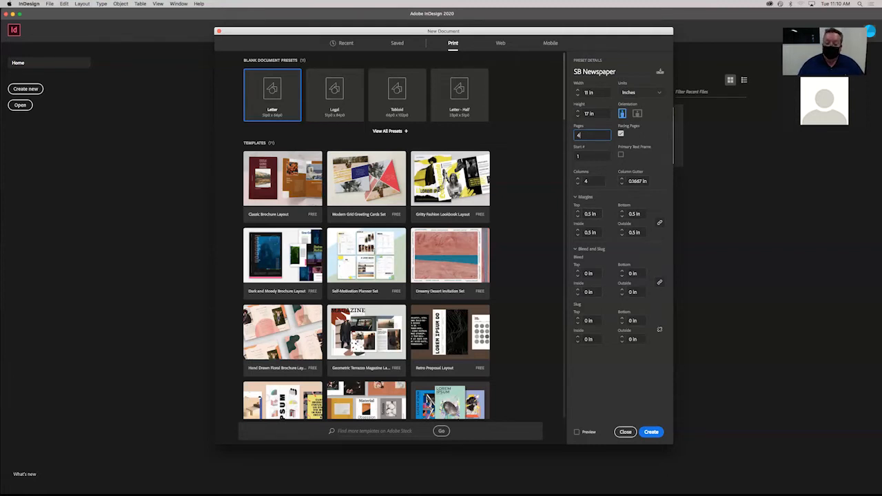
Set the margins to 0.25 in on all four sides
left_click(592, 214)
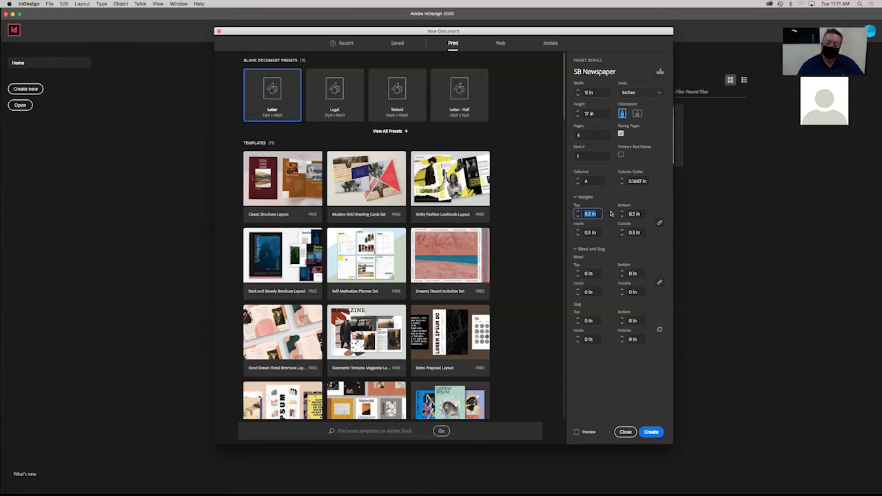
type(".25")
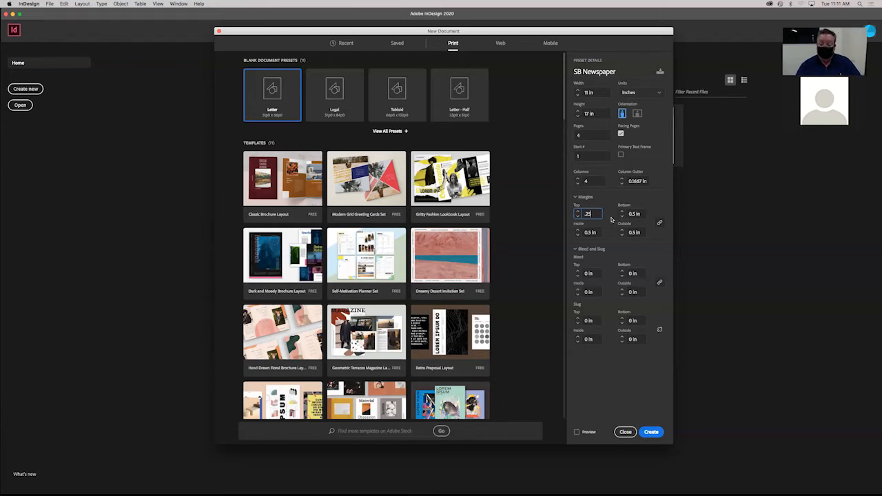
key("Tab")
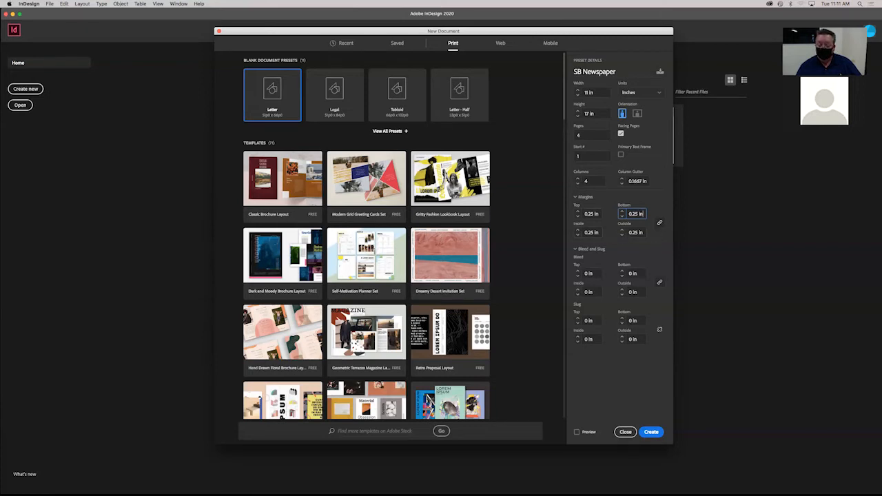
Set the bleed to 0.5 in on all four sides
left_click(577, 250)
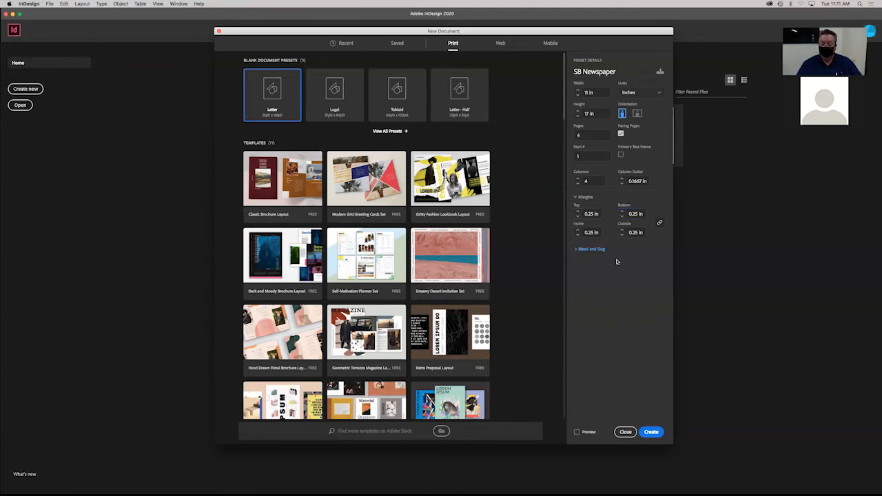
left_click(577, 249)
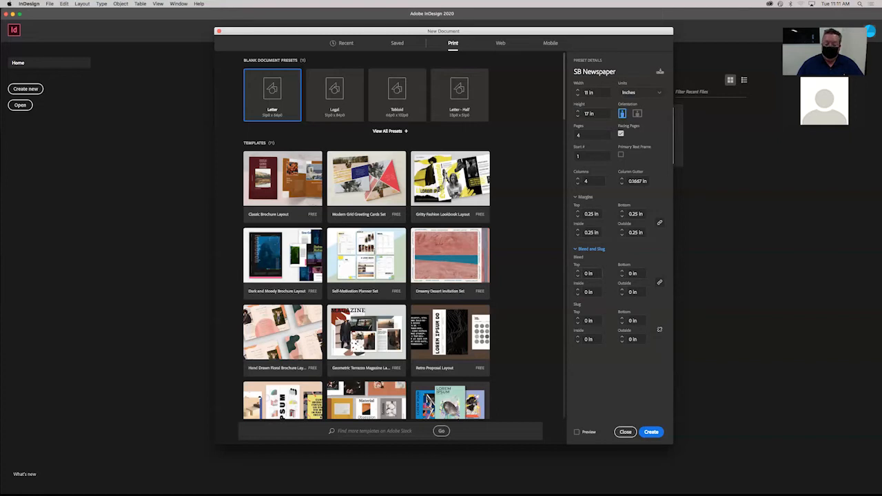
left_click(590, 273)
type(".5")
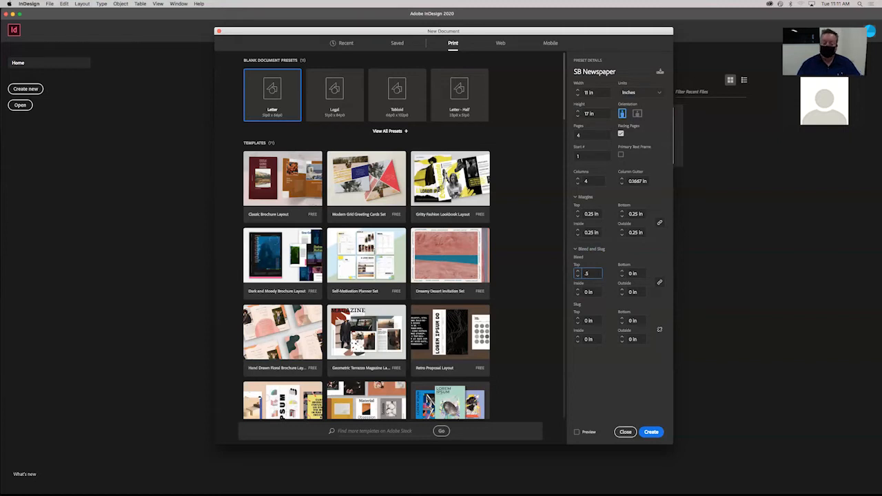
key("Tab")
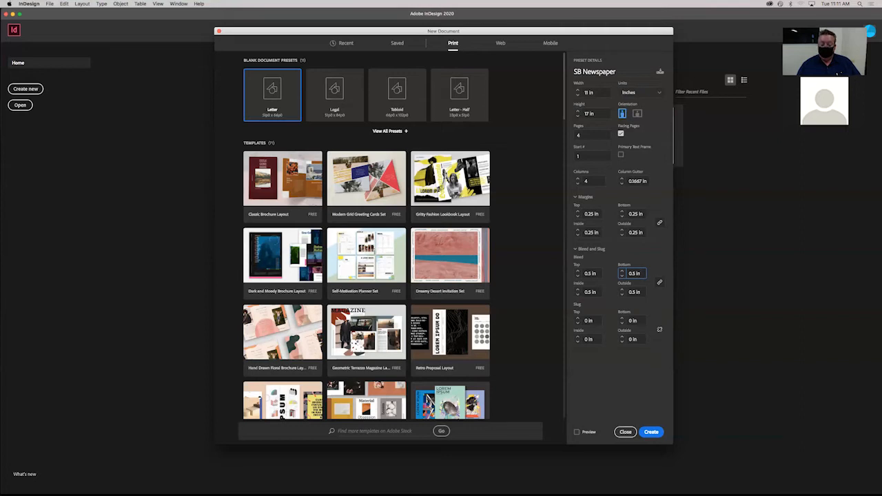
Set a linked slug of 1 in on all four sides and create the document
key("Tab")
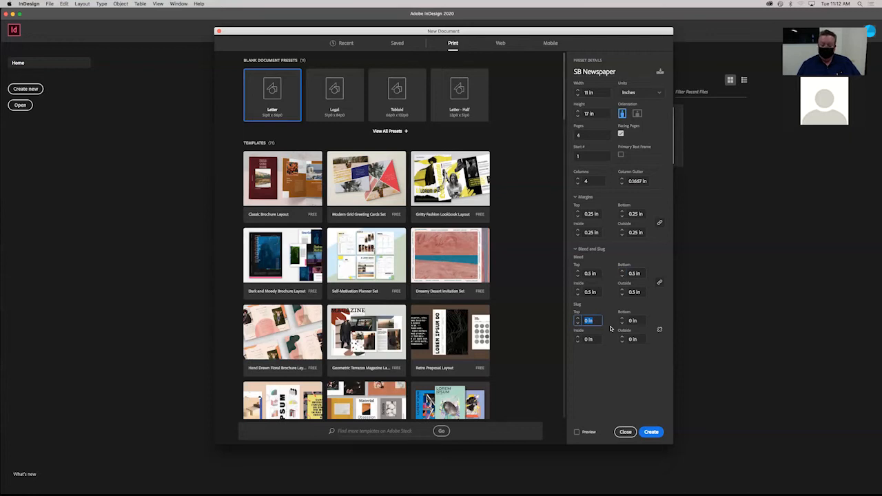
type("1")
left_click(659, 330)
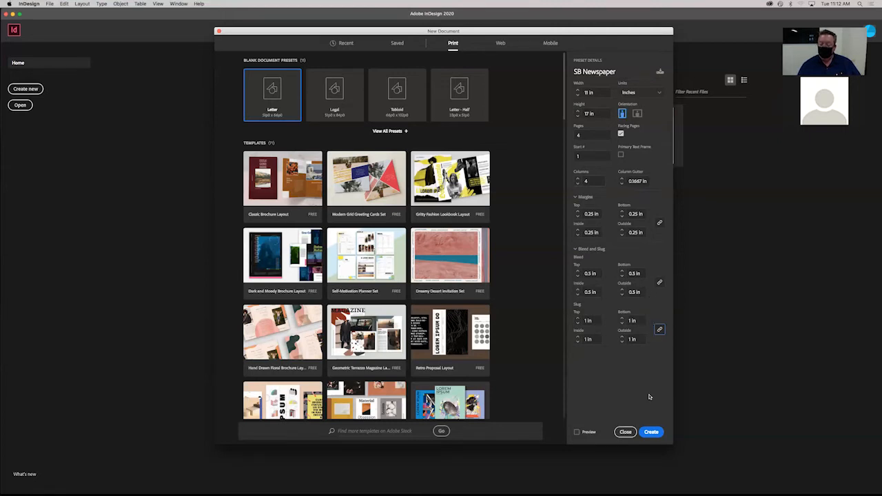
left_click(652, 432)
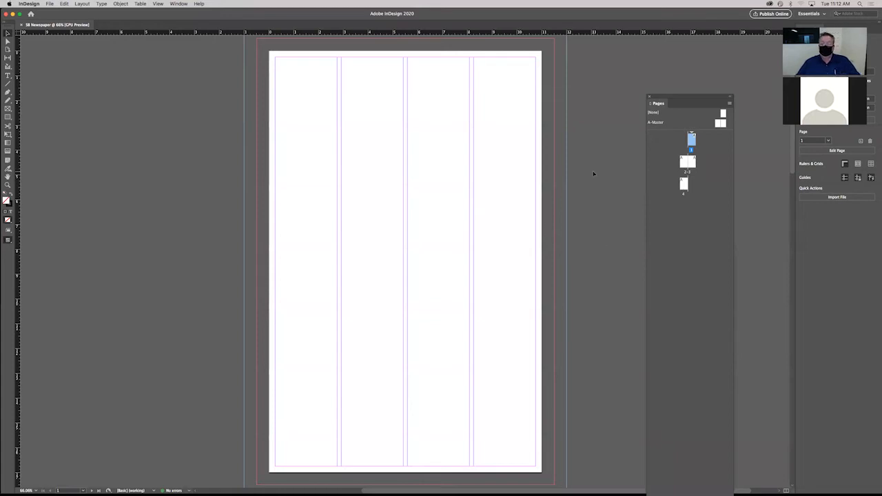
Dock the floating Pages panel beneath the Properties panel
left_click_drag(689, 98, 840, 491)
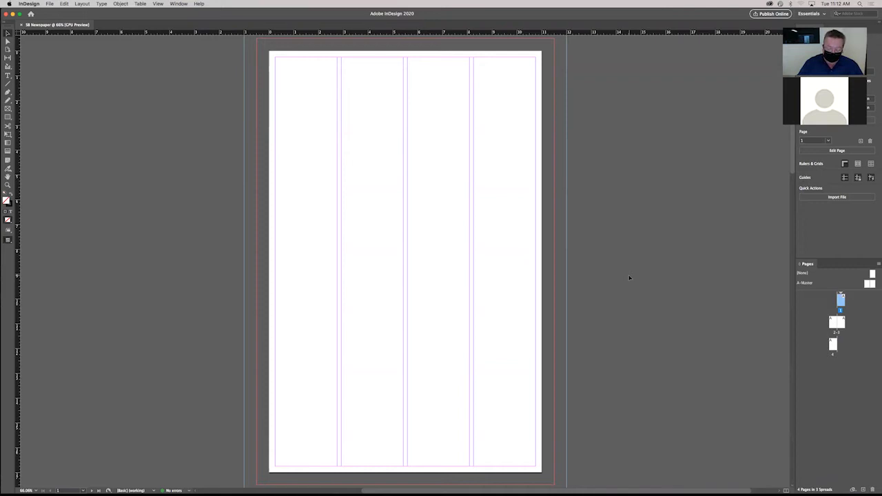
scroll(629, 278, "down", 1)
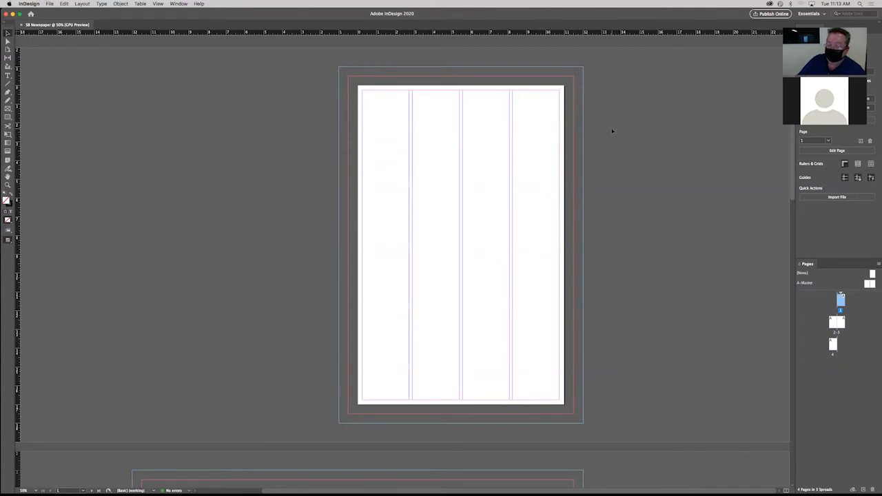
scroll(636, 162, "down", 1)
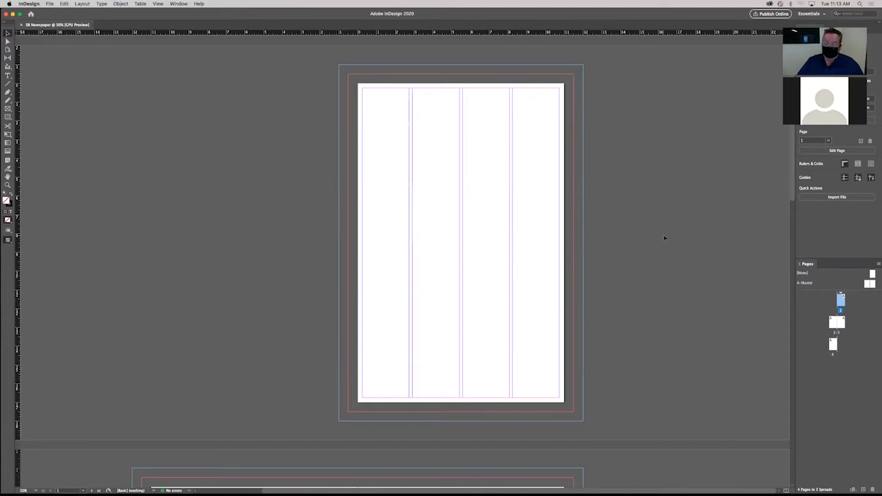
Undock and close the Pages panel, and reopen it floating beside the first page
left_click_drag(812, 265, 651, 188)
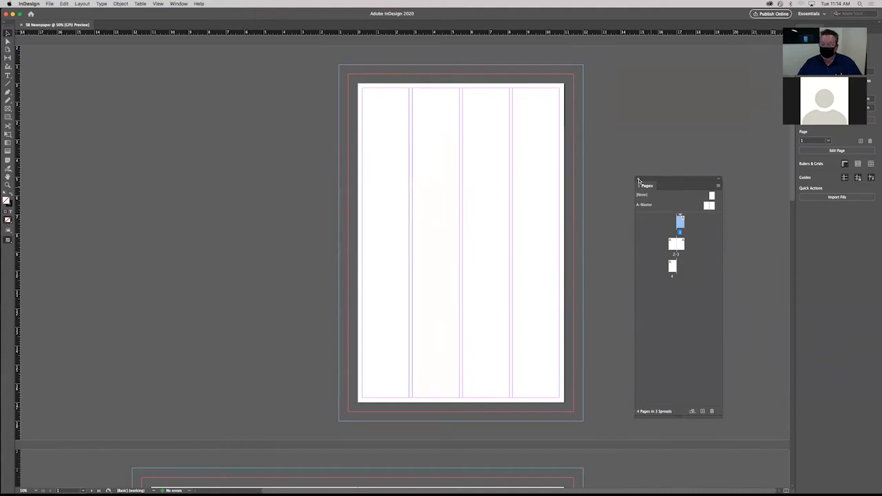
left_click(638, 179)
left_click(179, 4)
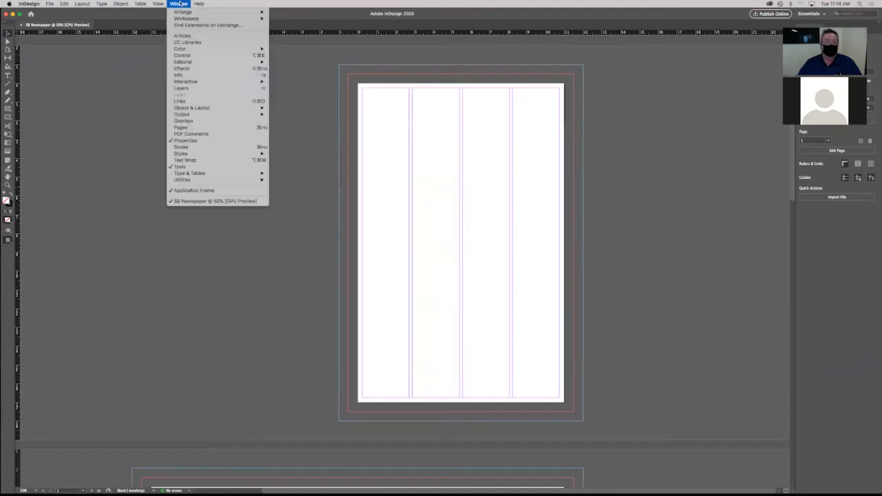
left_click(193, 129)
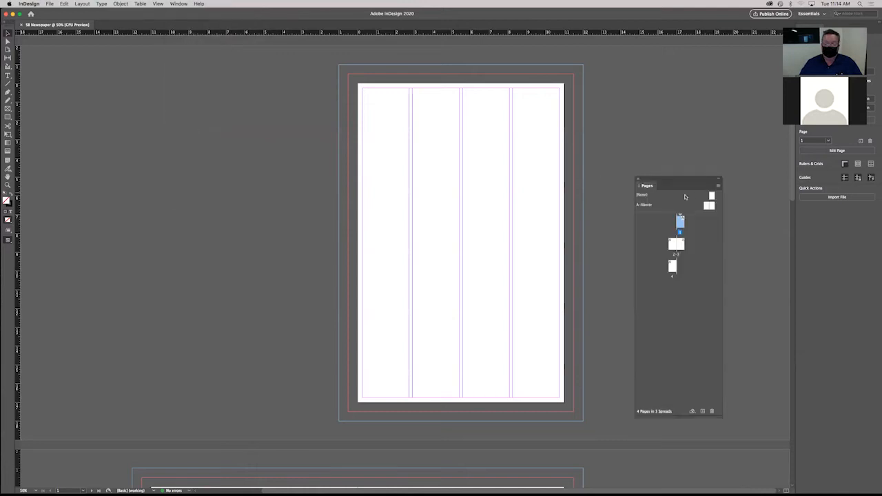
left_click_drag(686, 183, 674, 84)
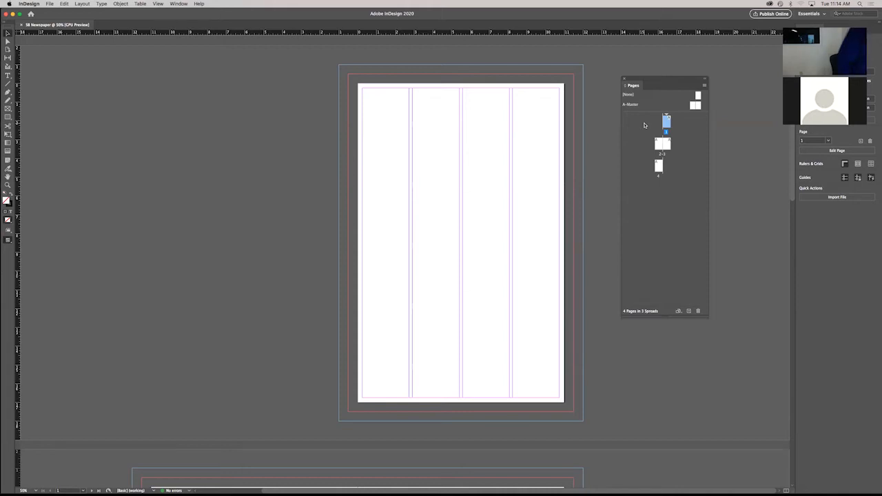
Minimize the InDesign window, switch to Chrome and search the web for "structure of a newspaper"
left_click(13, 14)
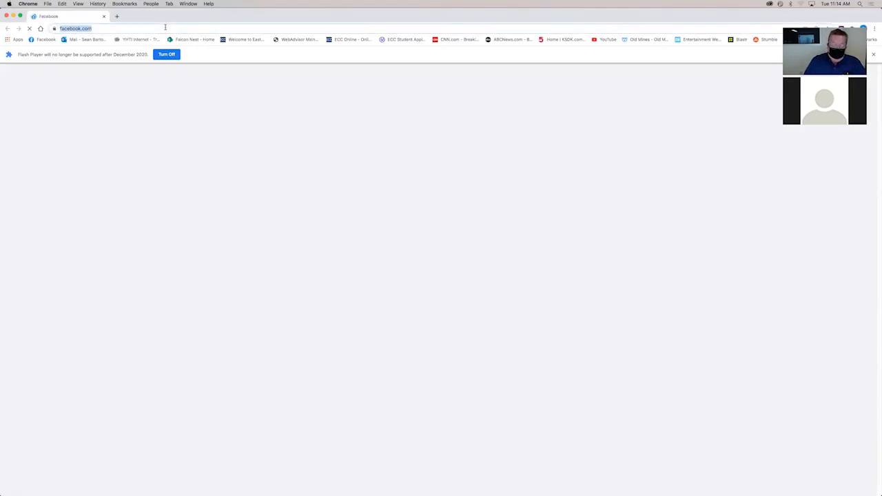
type("structure o")
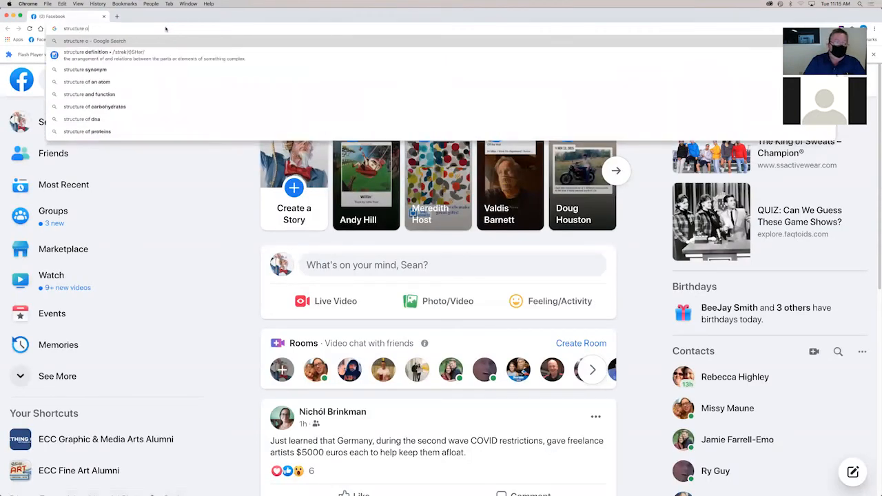
type("f a newspaper")
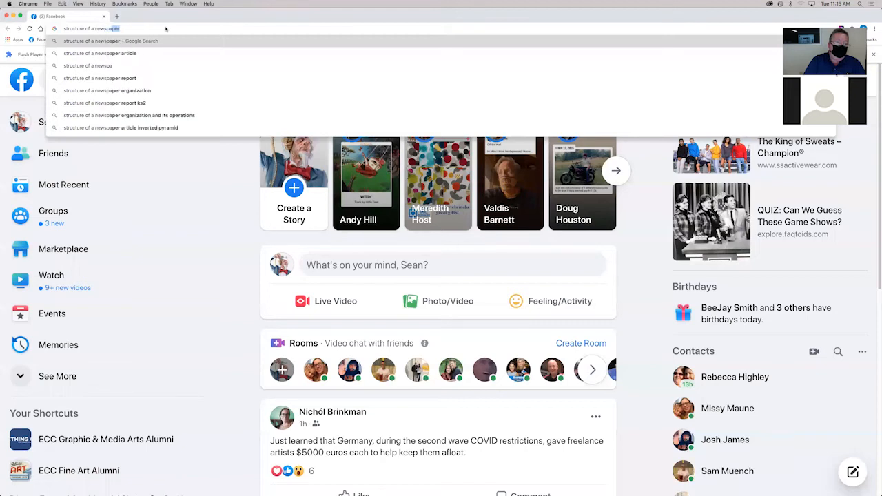
key("Return")
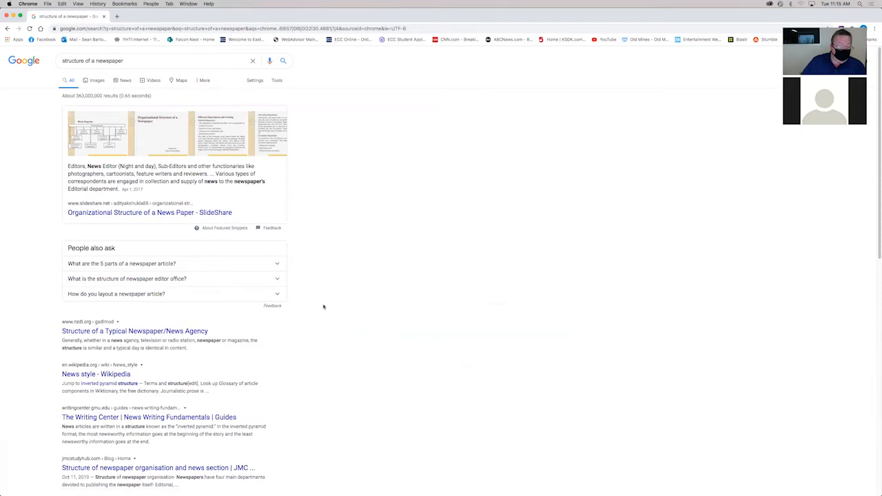
Show image results for the newspaper structure search, preview the four-colour inverted pyramid diagram and bring up its opening options
left_click(97, 81)
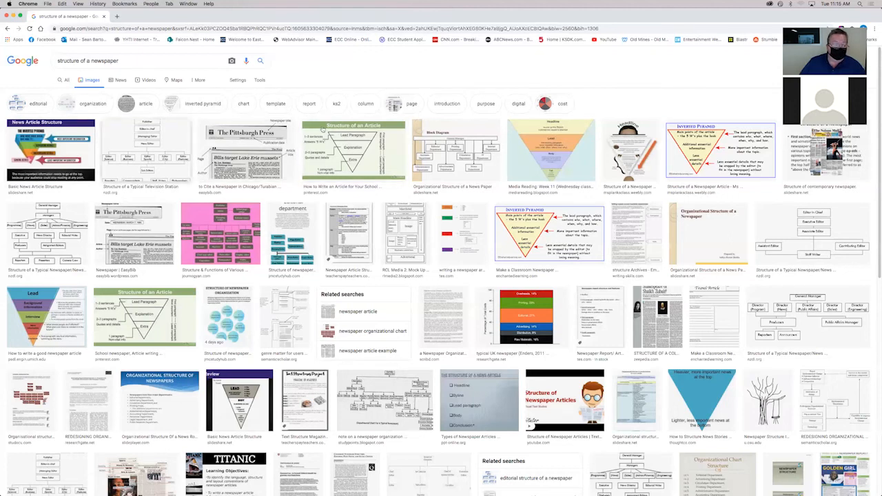
left_click(542, 131)
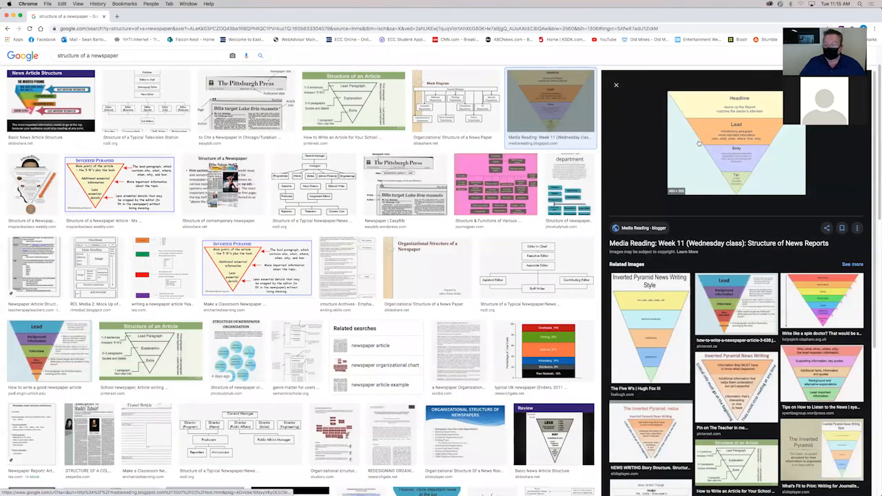
right_click(703, 144)
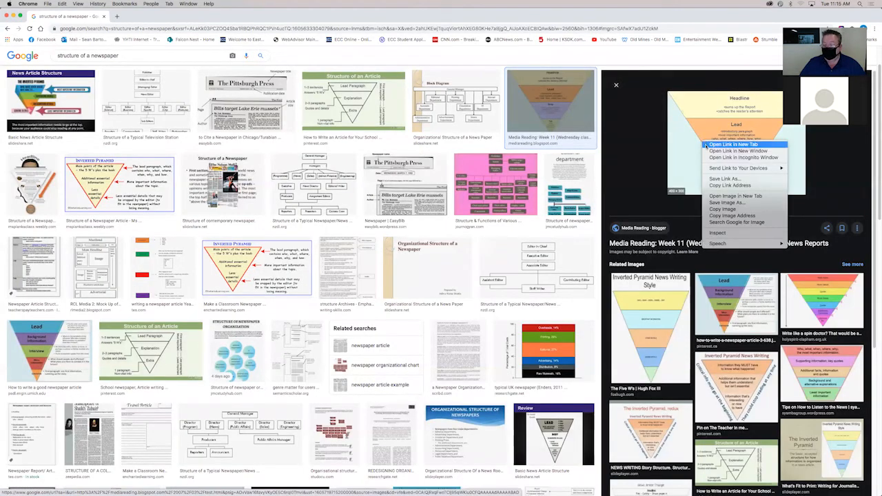
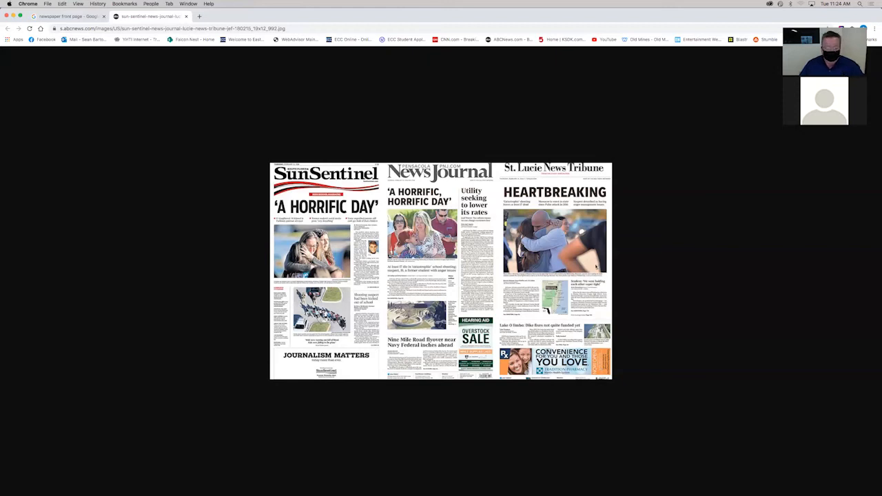
Close the full-size Sun Sentinel front page image, browse the image results and search for "newspaper front page diagram"
left_click(187, 17)
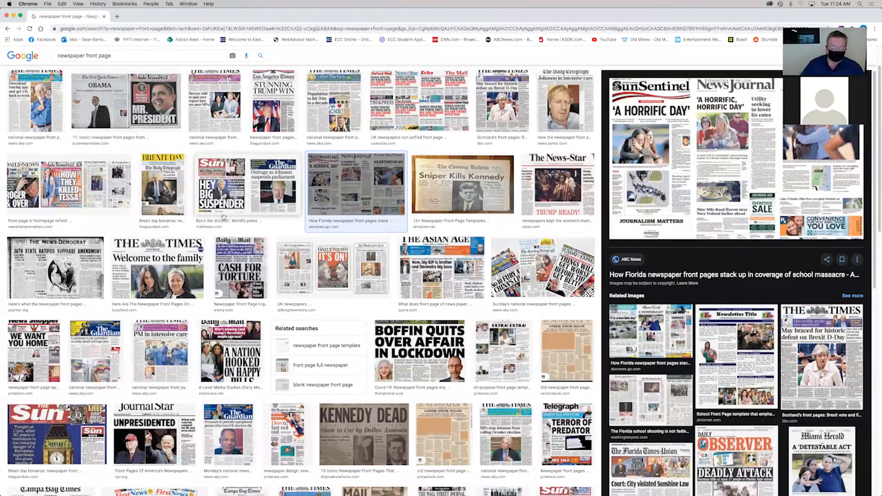
scroll(221, 165, "down", 10)
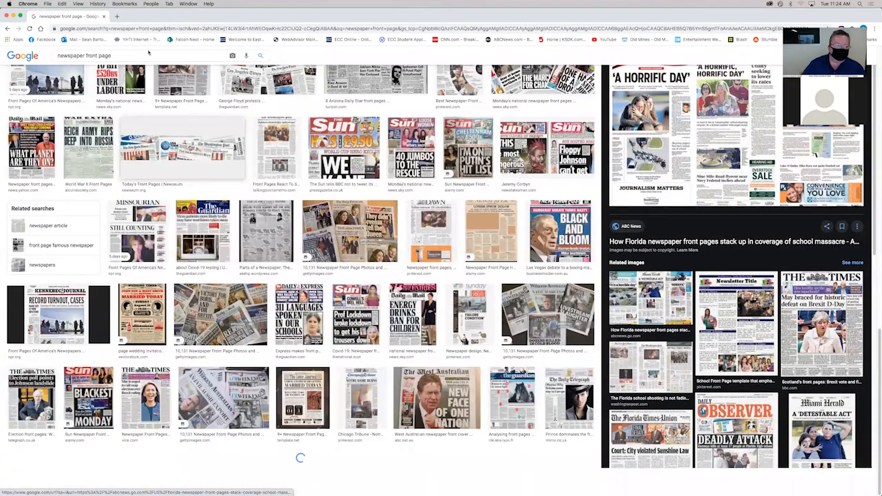
scroll(219, 162, "up", 10)
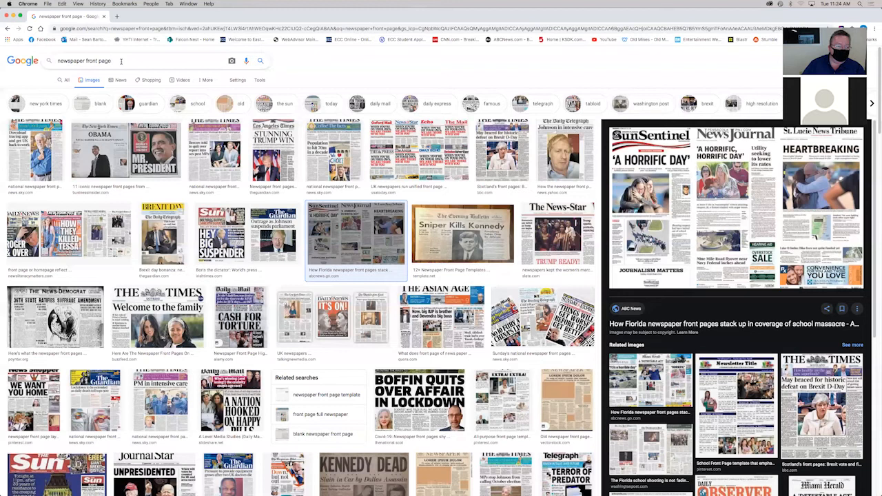
left_click(121, 60)
type("diagram")
key("Return")
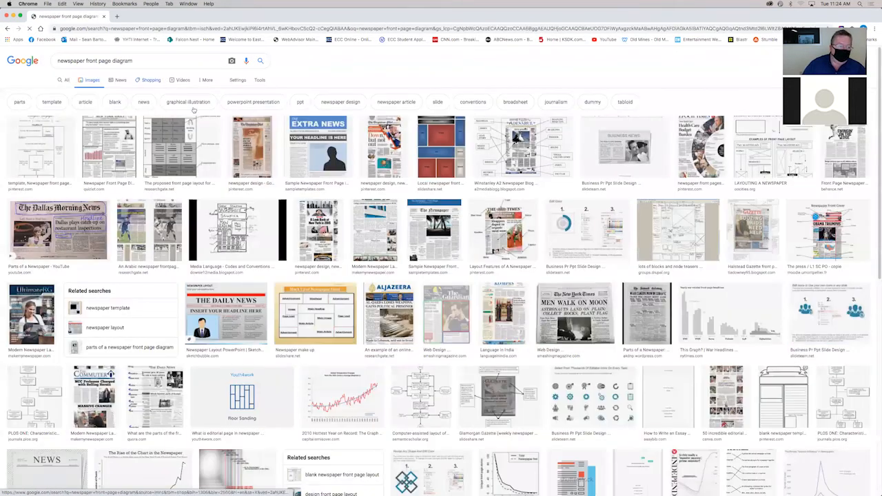
Preview the labelled Adevărul front page diagram, view it full size in a separate browser tab, examine its labelled parts and close it
left_click(255, 129)
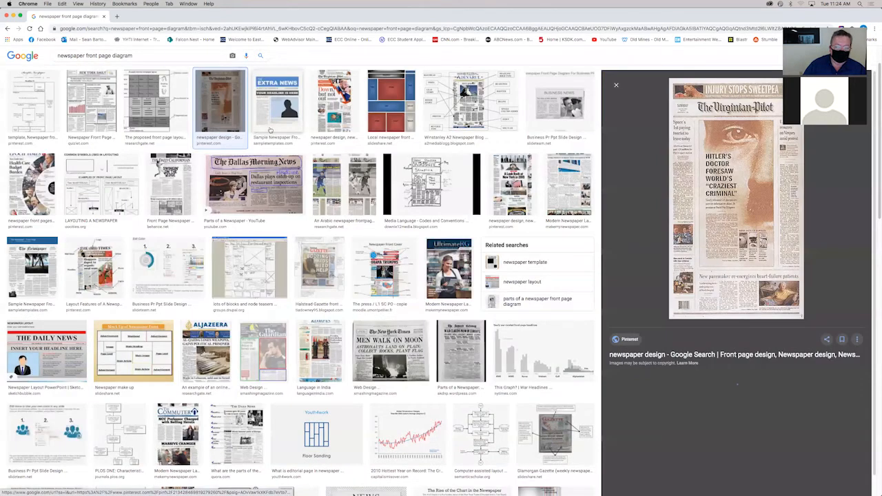
left_click(473, 96)
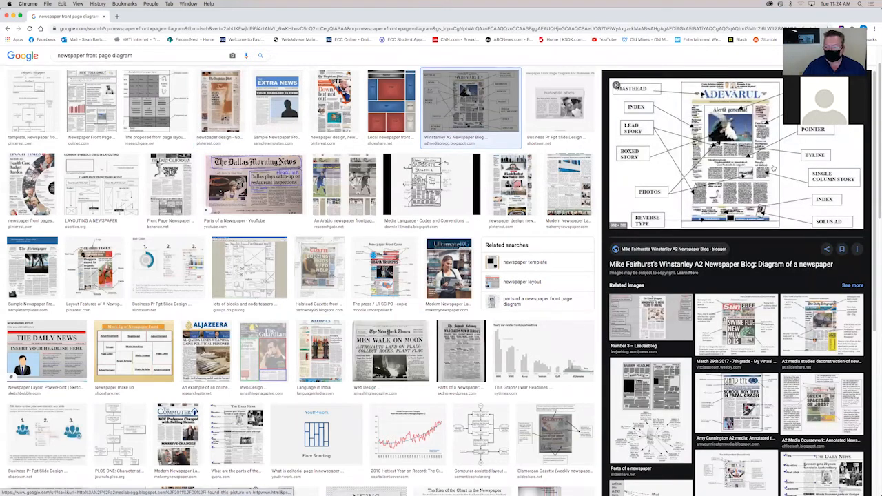
right_click(756, 167)
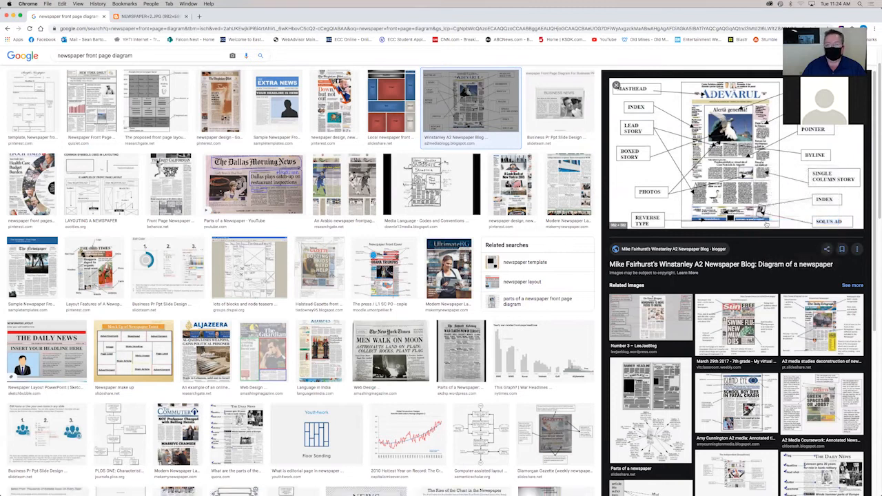
left_click(141, 18)
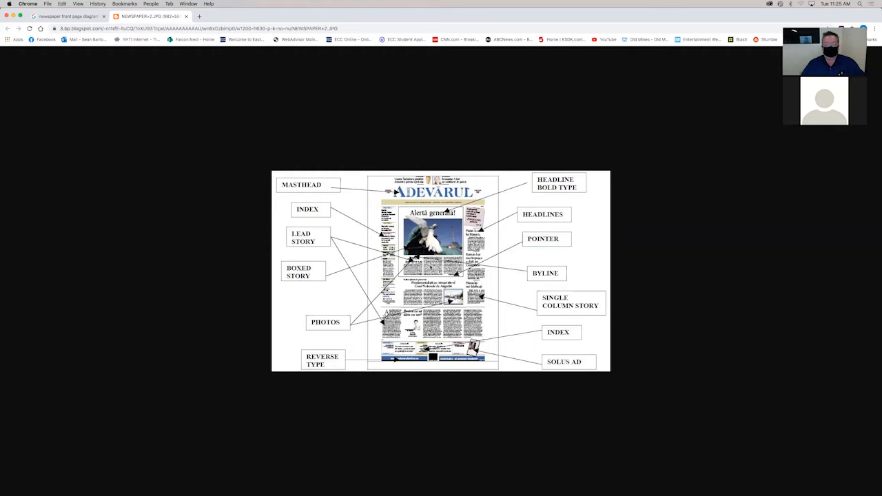
left_click(186, 16)
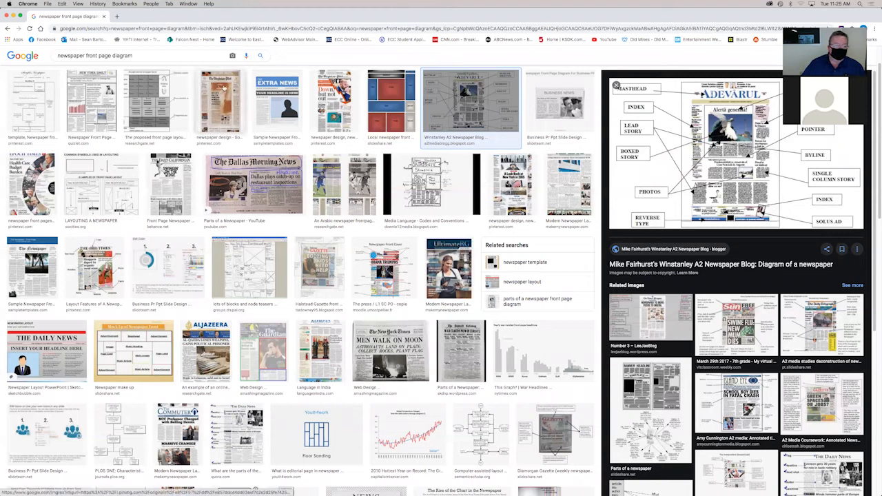
Compare previews of the two Virginian-Pilot front pages, the annotated Halstead Gazette and the Epoch Times page
left_click(223, 87)
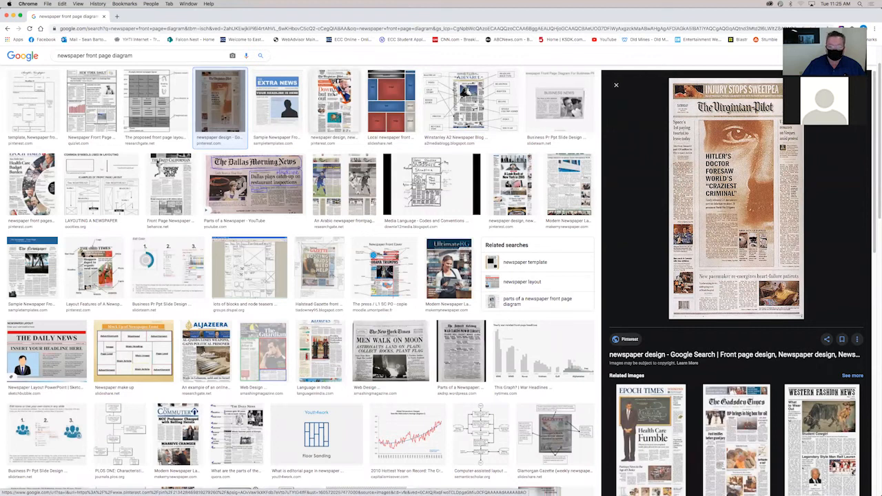
left_click(335, 90)
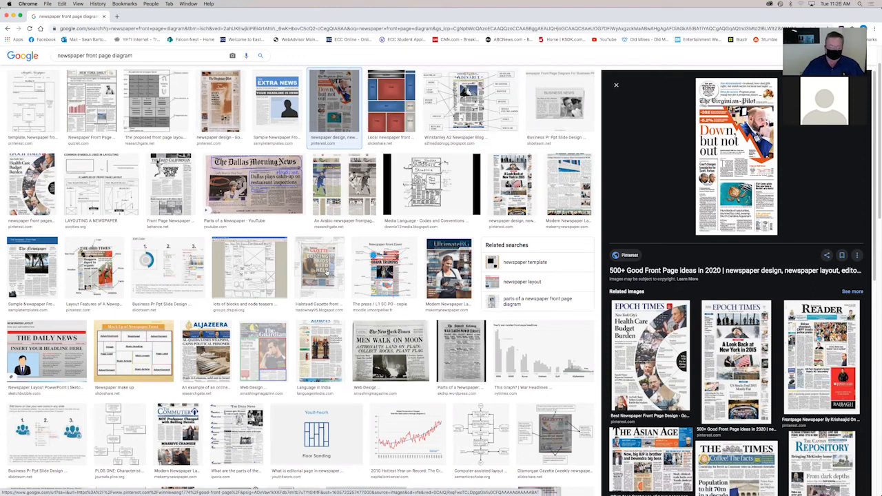
left_click(319, 269)
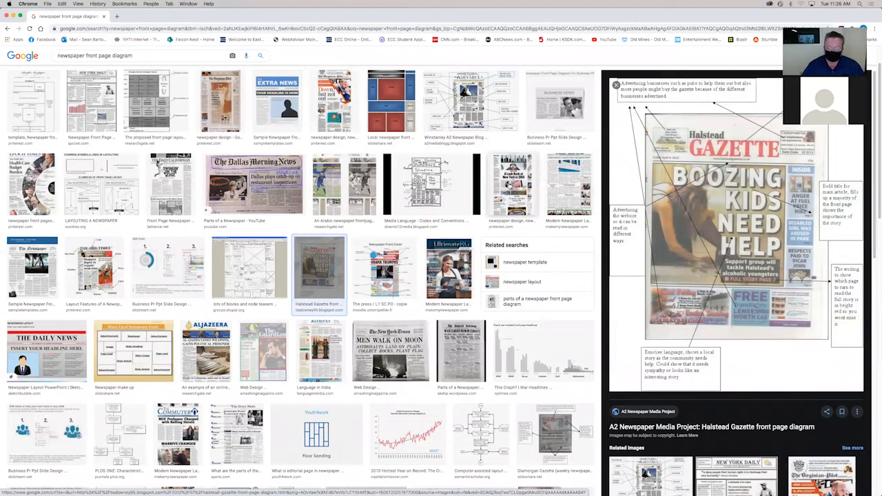
left_click(511, 186)
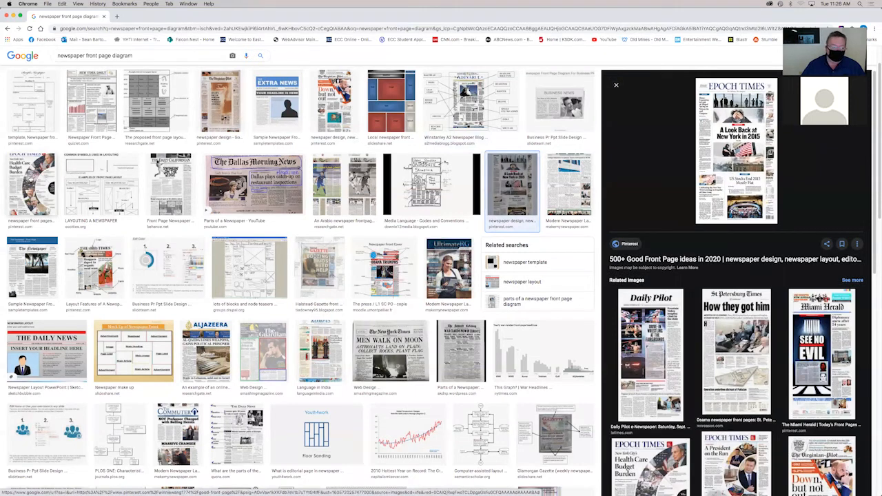
Browse further image results and preview the New York Times moon landing front page and the Times of India advertising example
scroll(32, 179, "down", 1)
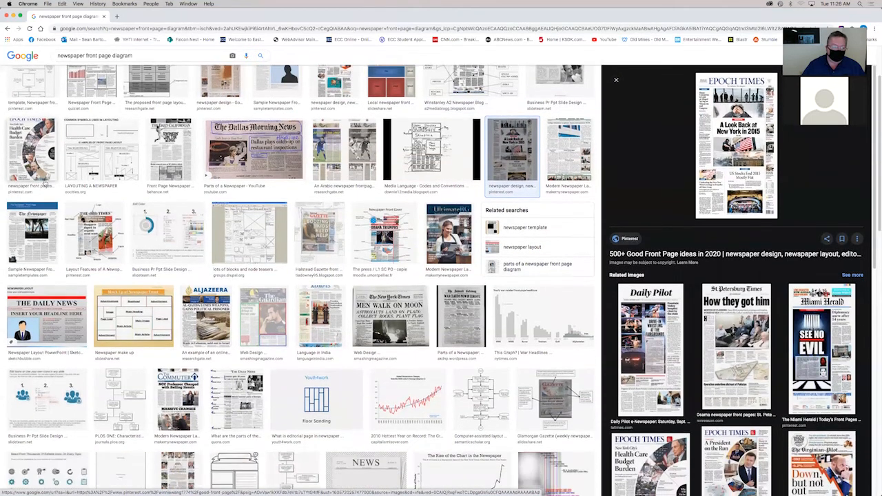
scroll(45, 182, "up", 3)
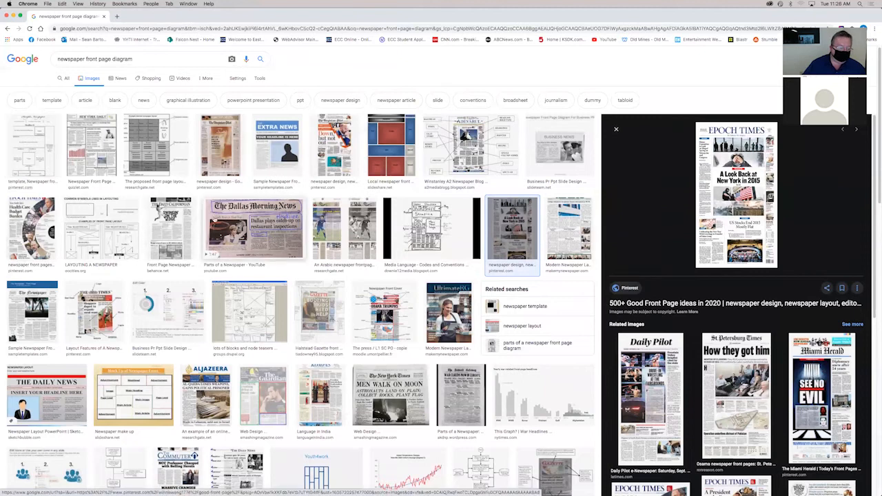
scroll(216, 221, "down", 3)
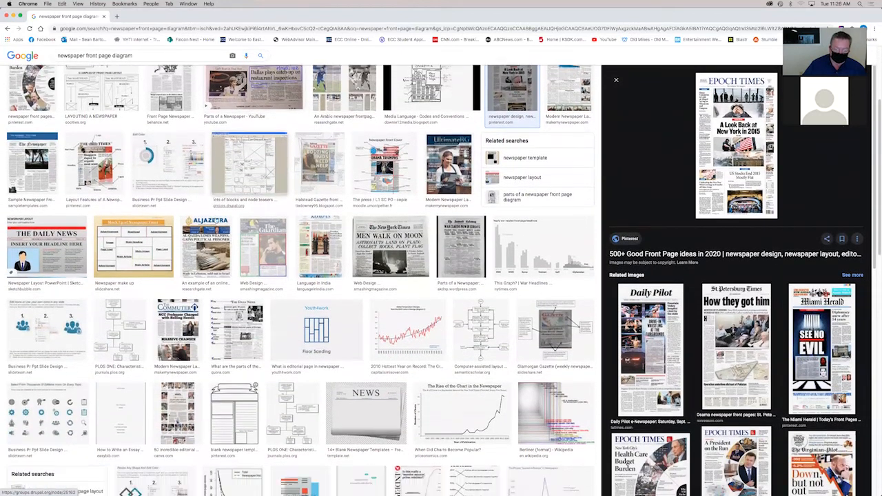
scroll(248, 165, "down", 1)
left_click(387, 222)
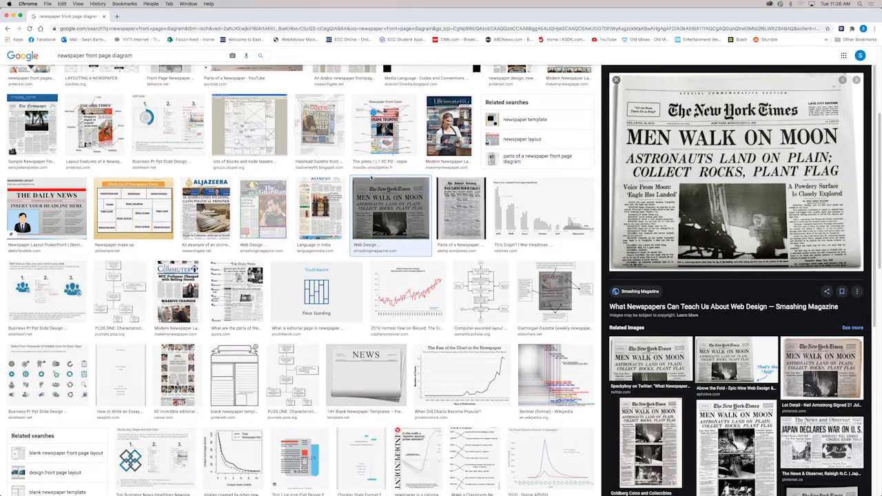
scroll(370, 177, "down", 5)
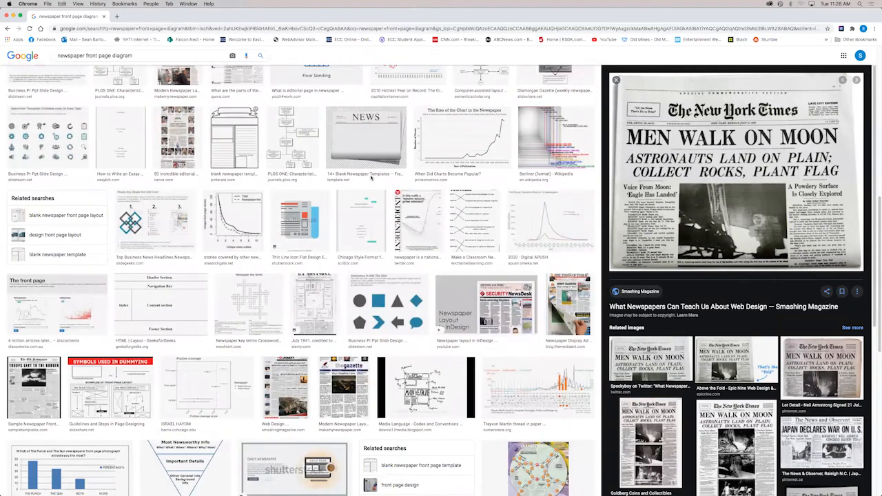
left_click(569, 297)
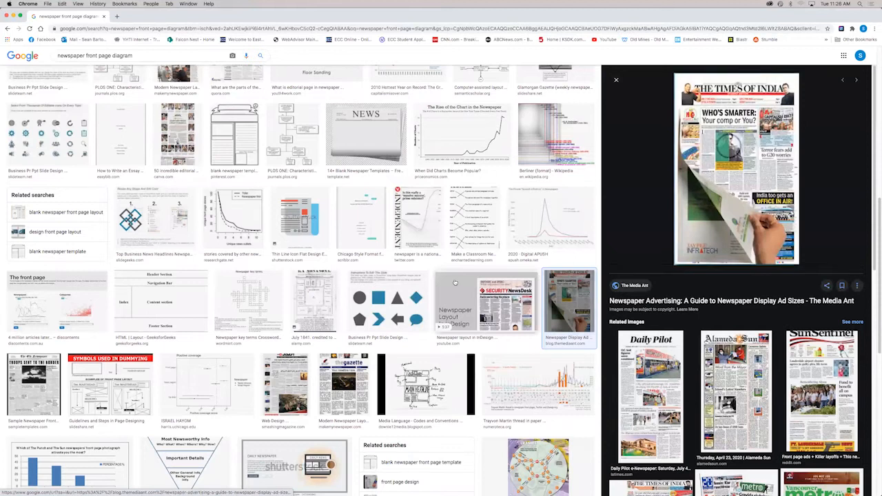
Narrow the image results to "parts" and preview the labelled Daily News front page diagram
scroll(455, 283, "down", 1)
scroll(455, 283, "down", 12)
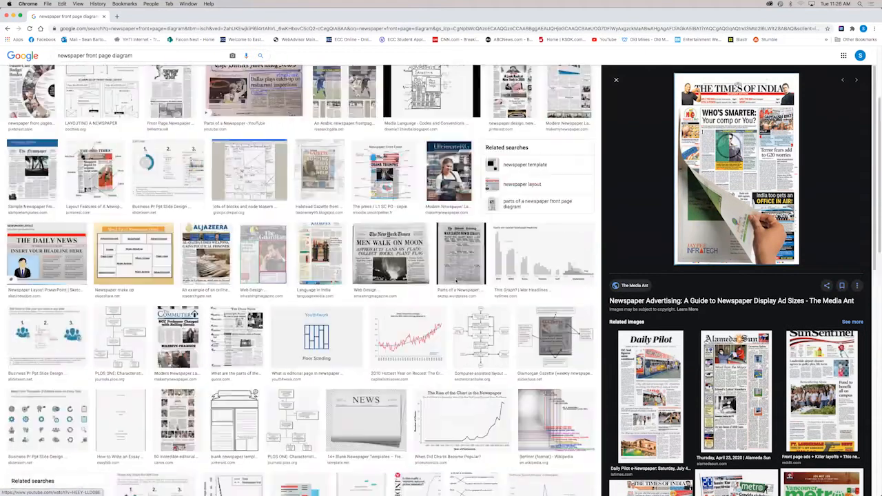
scroll(344, 151, "up", 1)
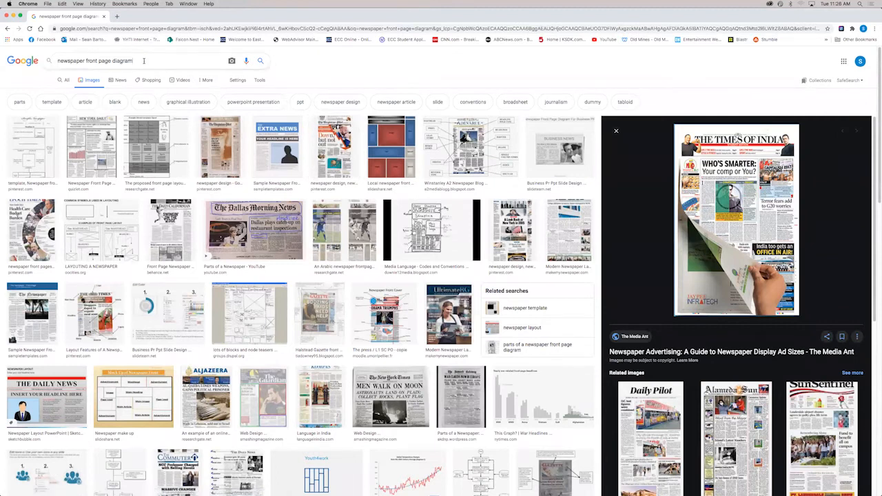
left_click(28, 107)
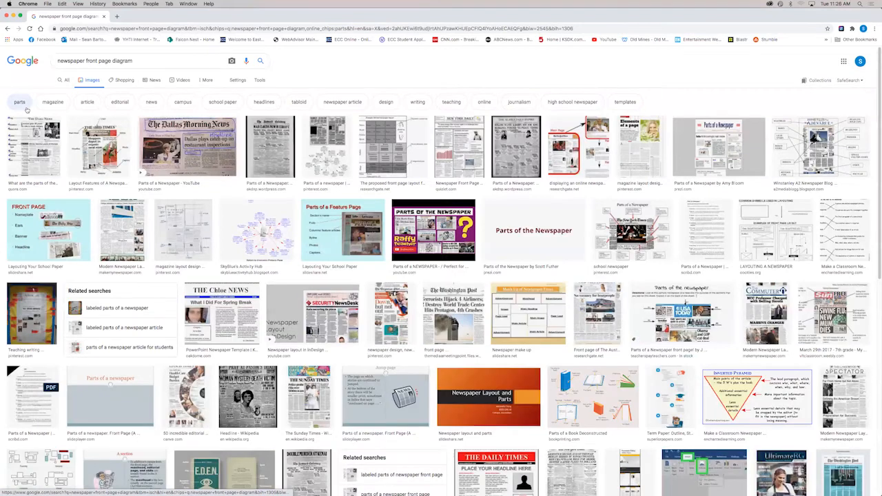
left_click(33, 149)
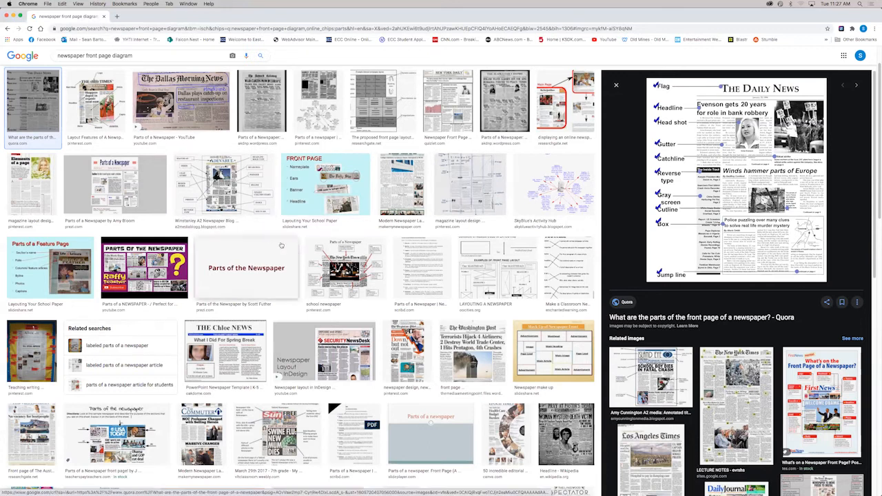
Preview The Times, Seward Gateway and online article layouts, then view the school newspaper diagram's Pinterest source page and close it
left_click(97, 94)
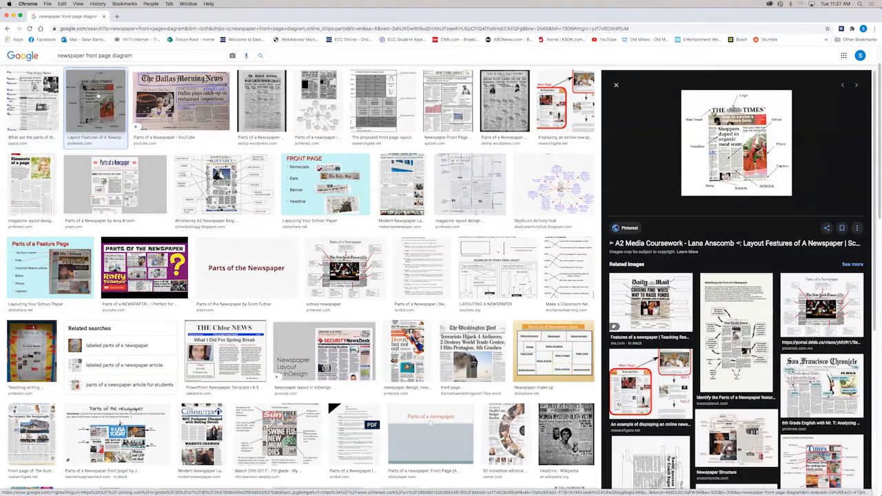
left_click(263, 94)
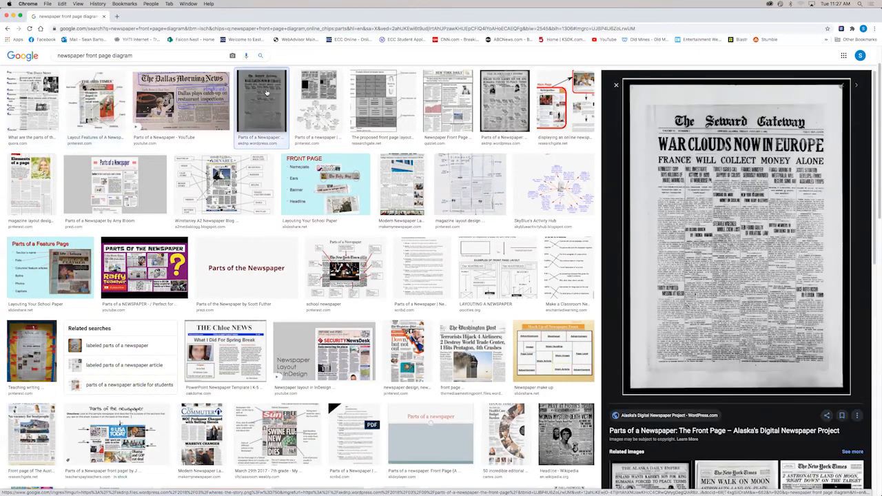
left_click(557, 100)
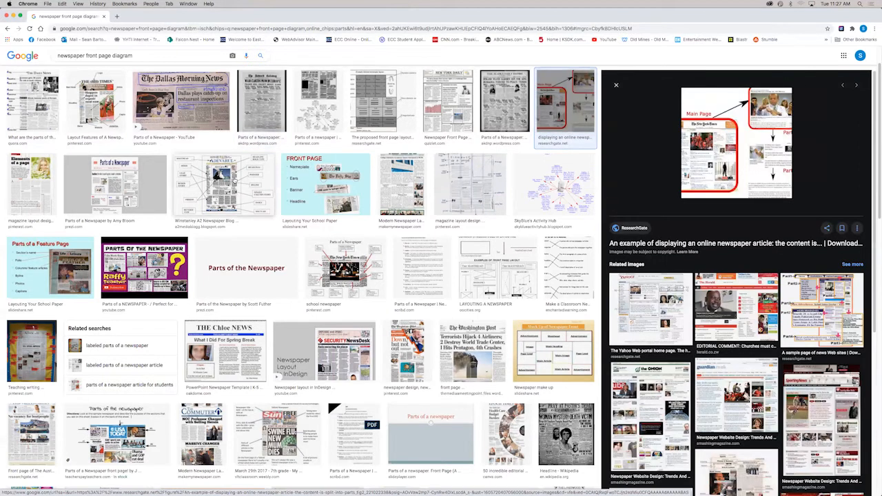
left_click(349, 251)
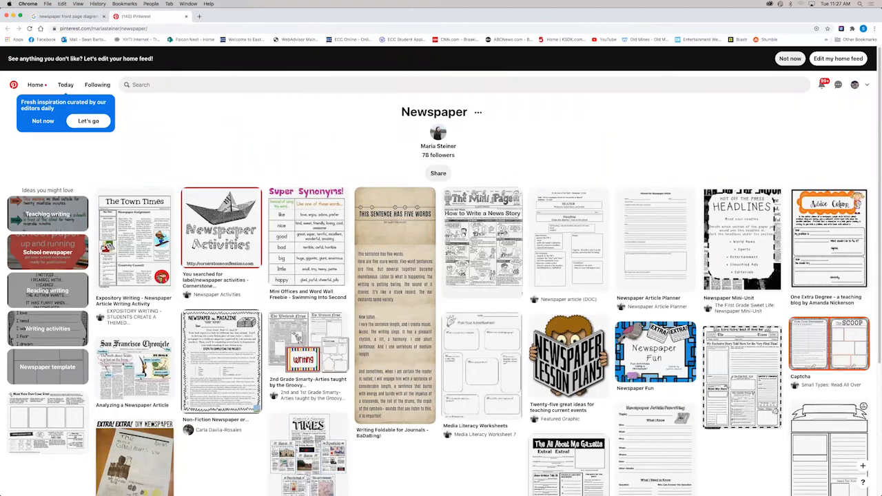
left_click(185, 16)
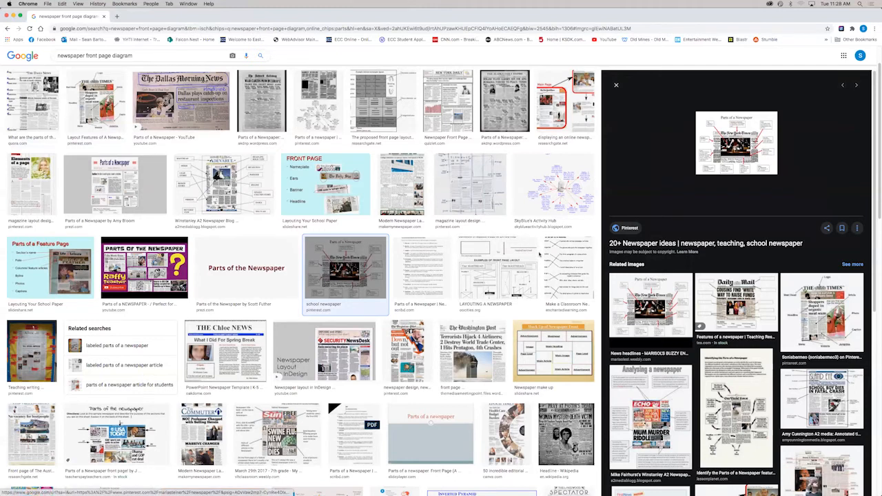
Limit the newspaper front page diagram results to large images
scroll(541, 254, "down", 3)
scroll(541, 254, "up", 5)
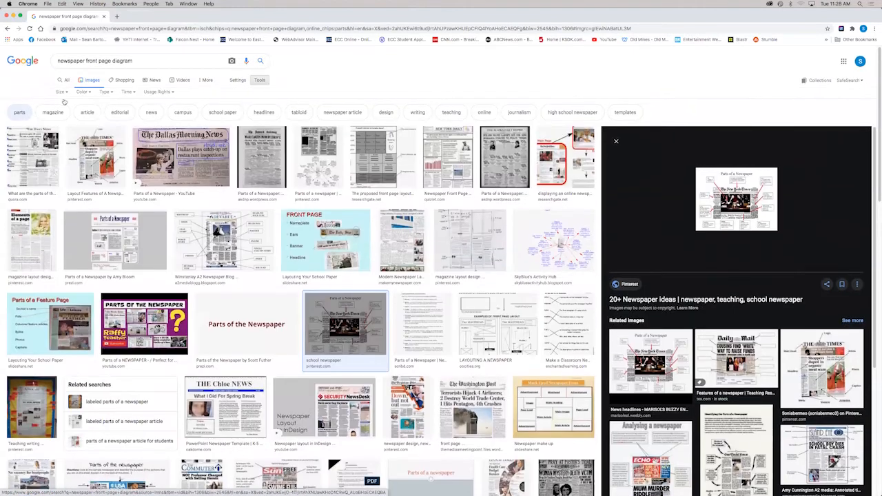
left_click(62, 93)
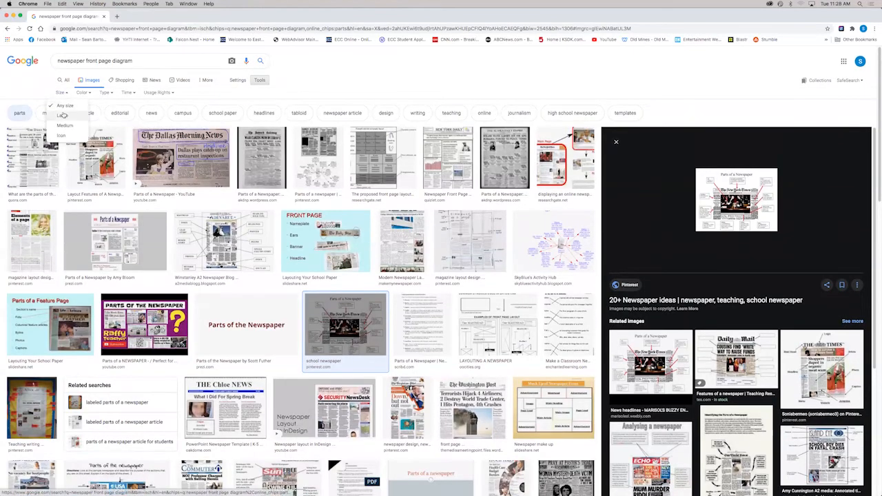
left_click(64, 114)
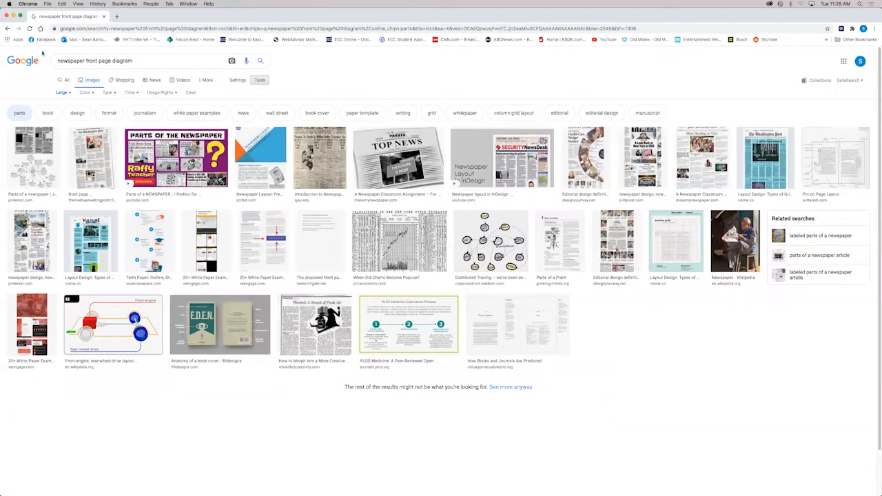
Search the images for "newspaper design" and preview the News Daily Weekly newspaper template layout
triple_click(136, 60)
type("ne")
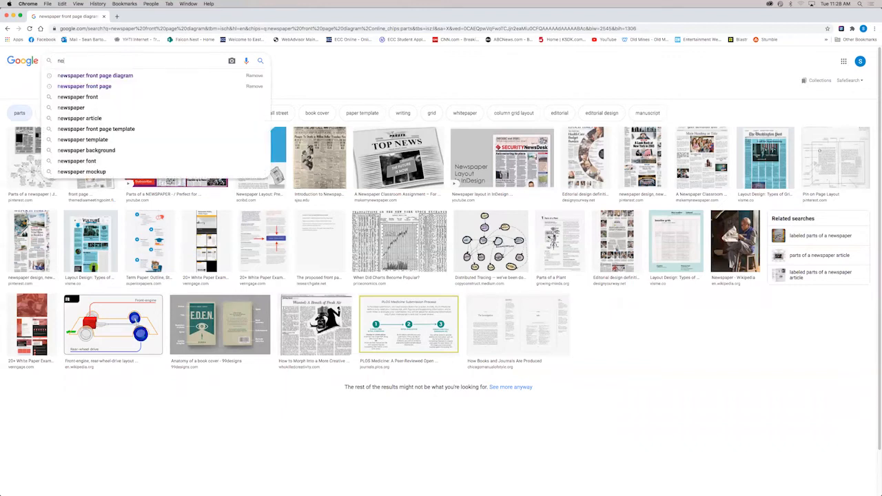
type("wspaper design")
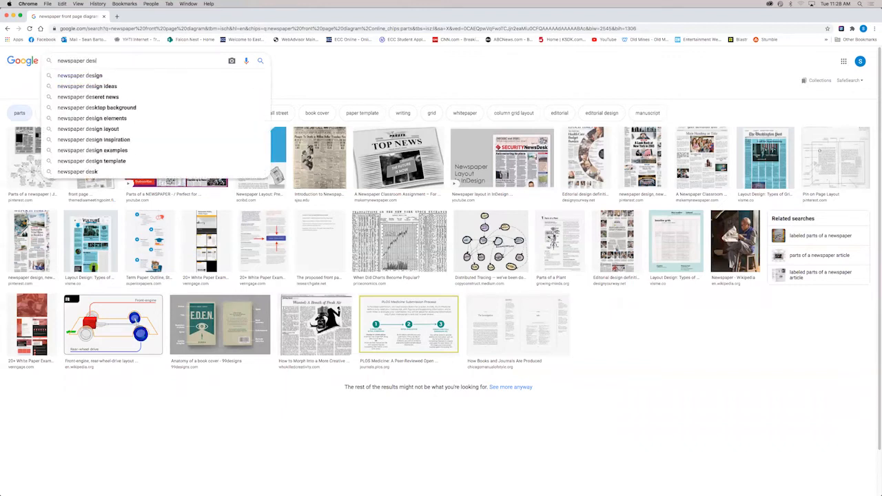
key("Return")
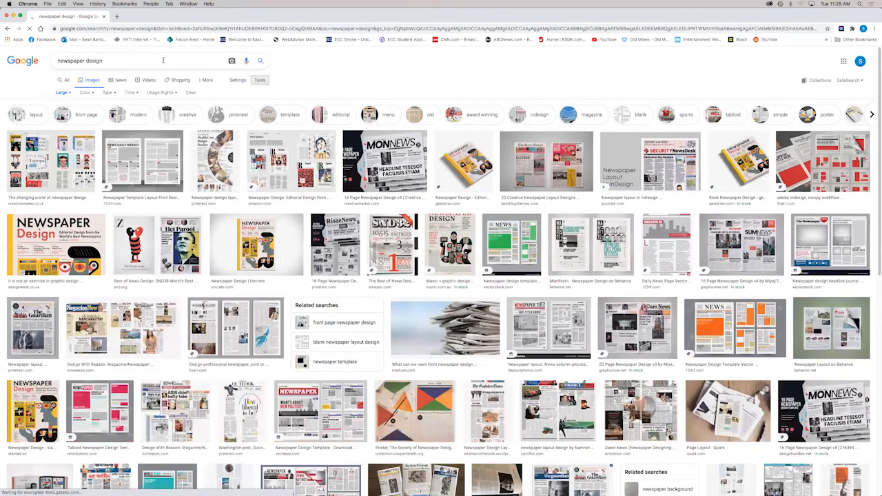
left_click(130, 170)
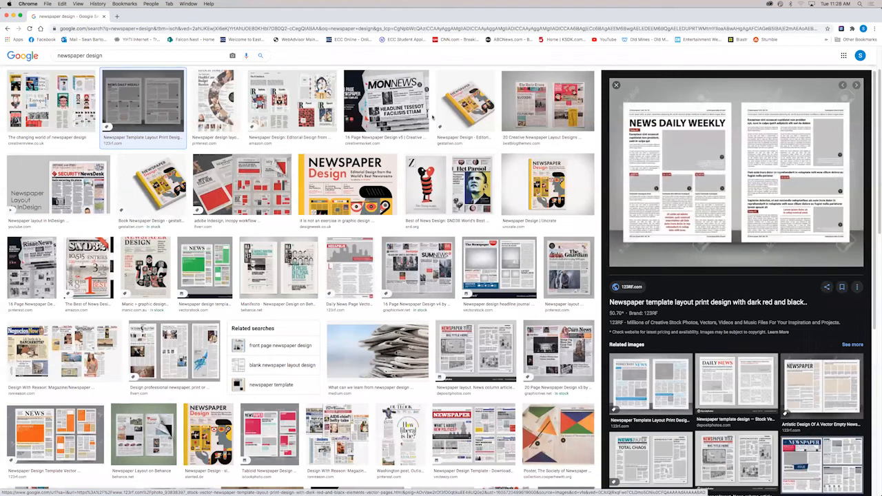
Switch the "newspaper design" search to all web results and look through the first page of listed sites and related searches
scroll(349, 131, "up", 3)
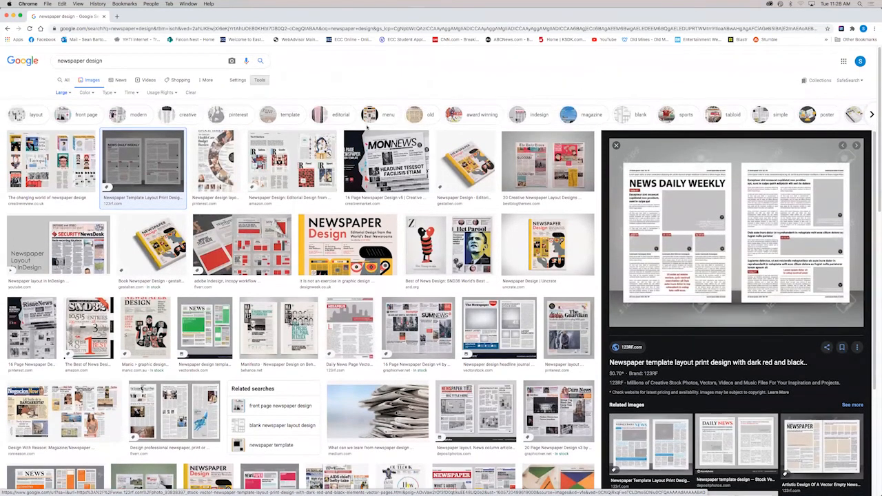
left_click(66, 80)
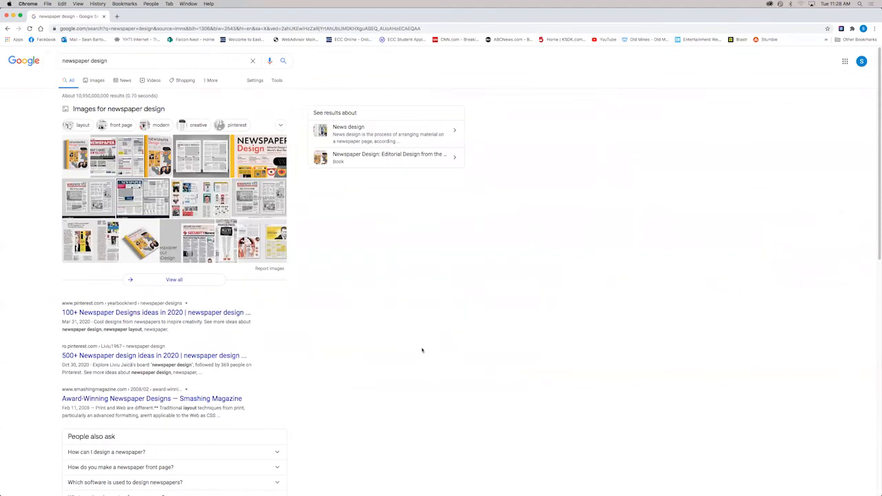
scroll(422, 350, "down", 5)
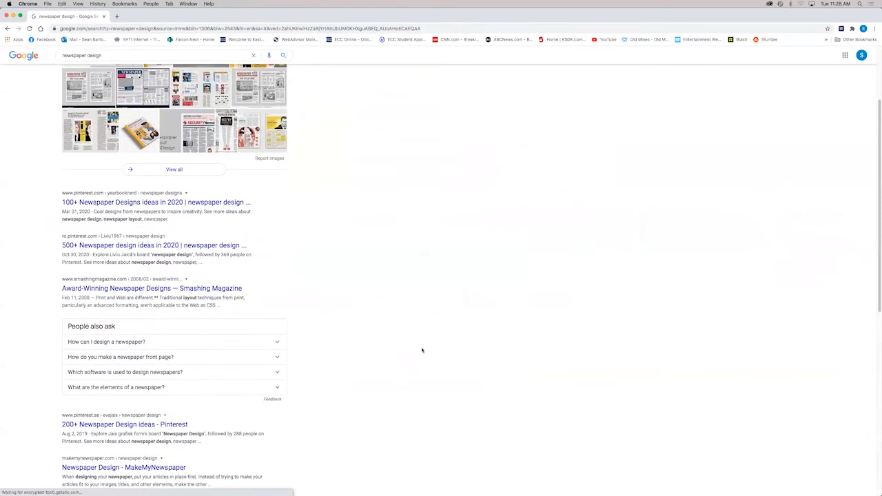
scroll(423, 350, "down", 4)
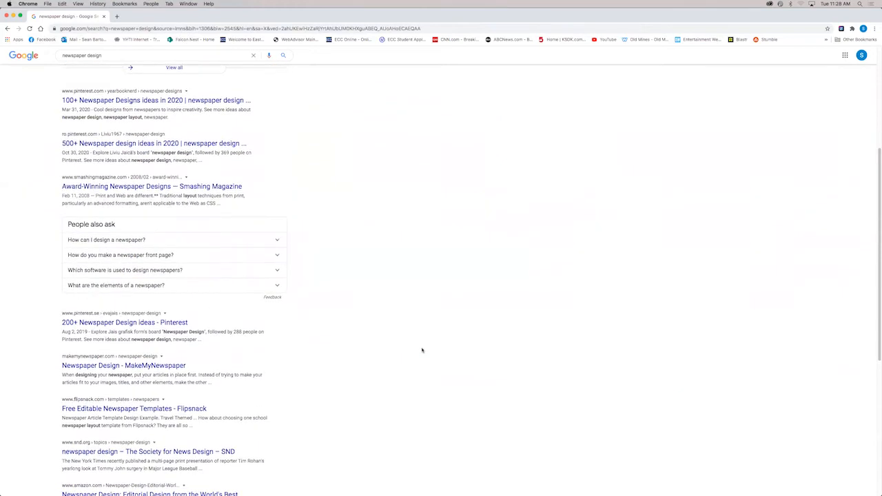
scroll(423, 350, "down", 3)
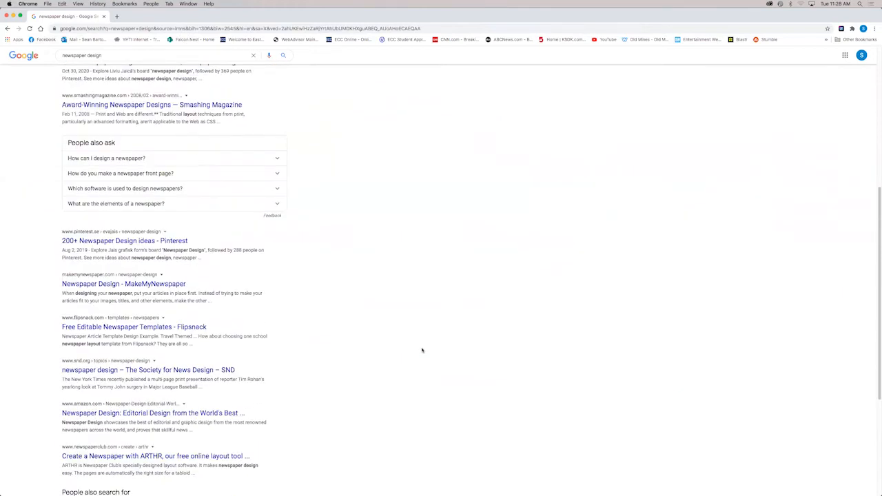
scroll(422, 350, "down", 2)
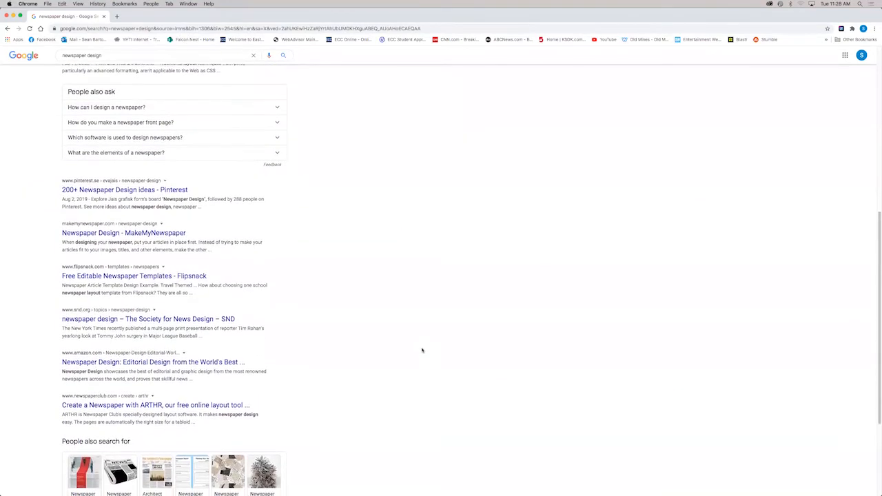
scroll(423, 350, "down", 3)
scroll(422, 350, "down", 2)
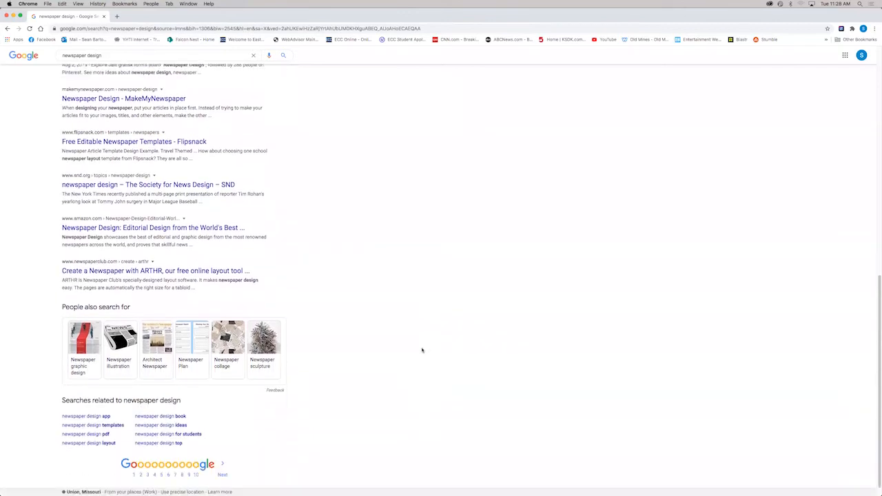
scroll(422, 350, "down", 1)
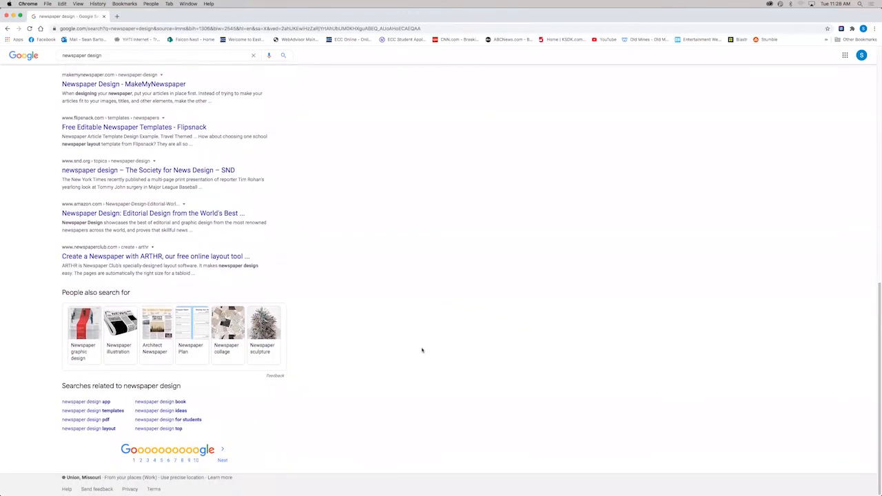
Open Newspaper Club's ARTHR layout tool page, read through it, dismiss the subscription popup and return to the search results
left_click(89, 257)
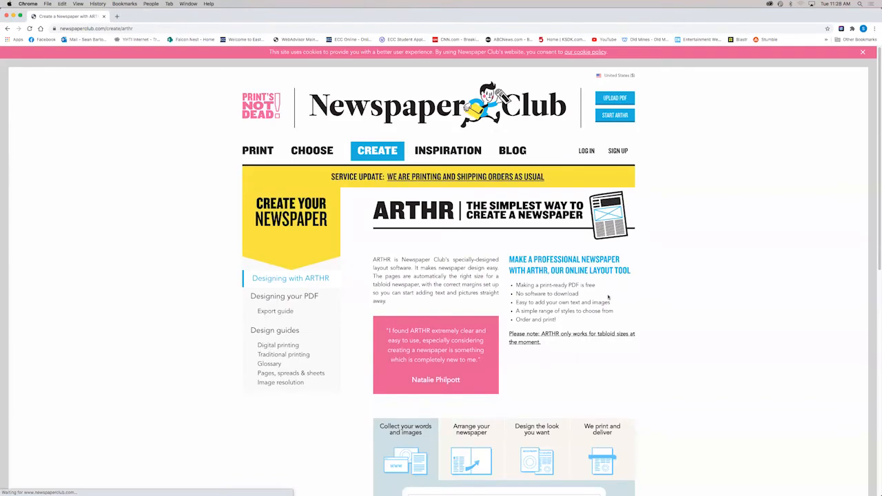
scroll(728, 339, "down", 5)
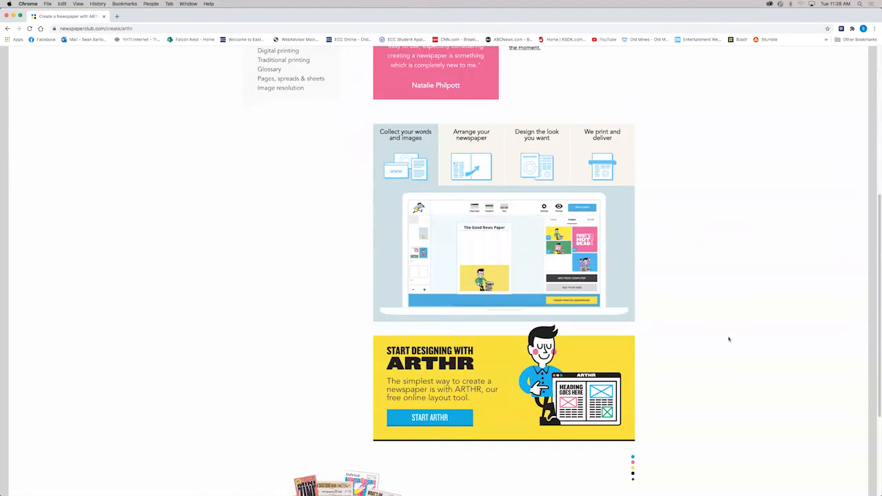
scroll(728, 339, "down", 2)
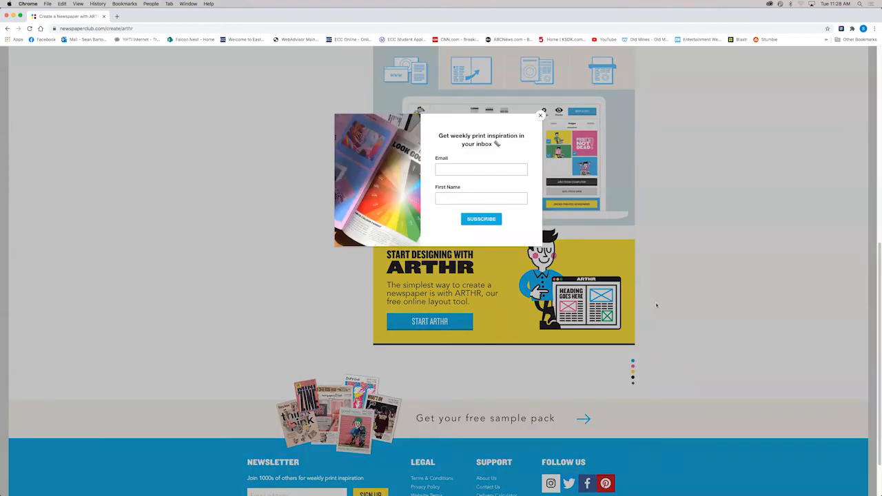
left_click(540, 115)
scroll(686, 291, "down", 1)
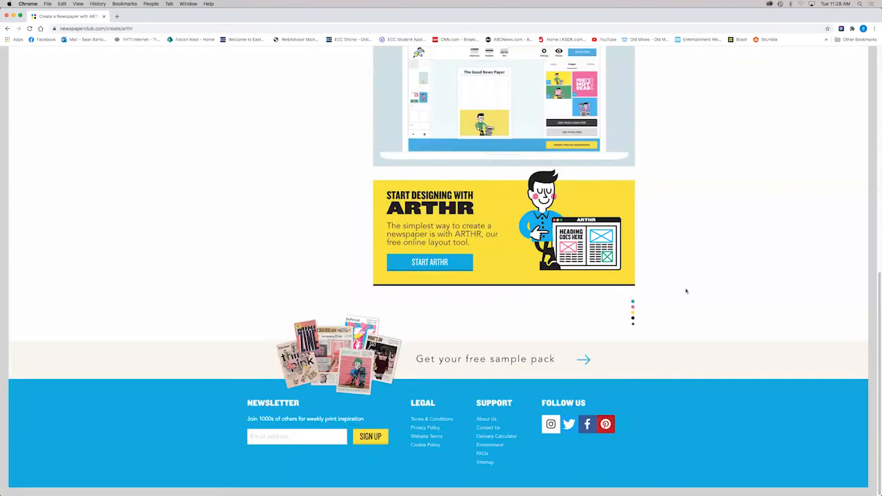
scroll(686, 291, "up", 8)
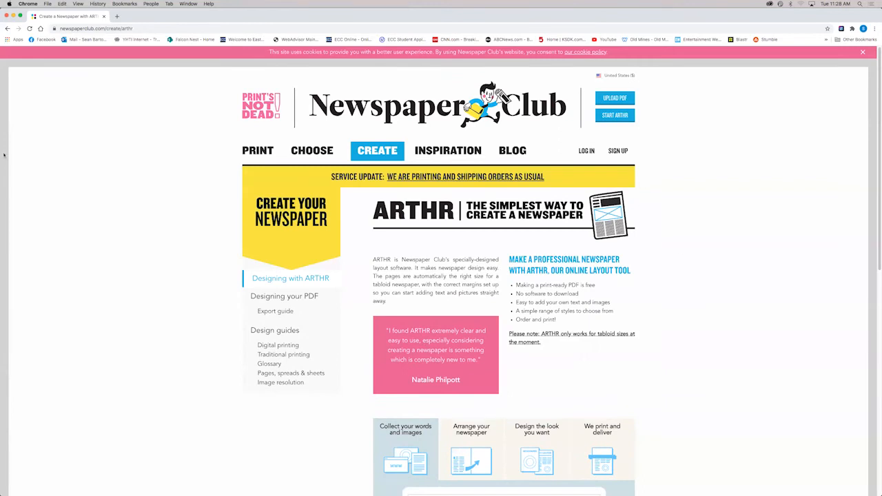
left_click(6, 29)
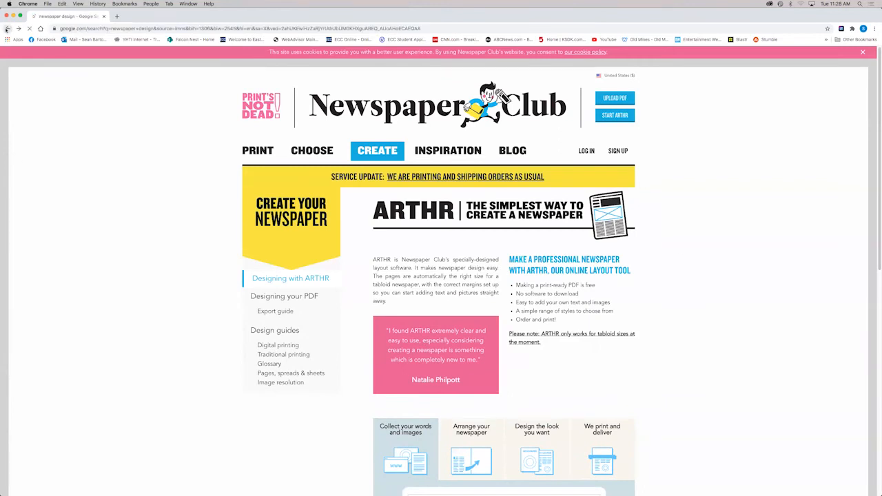
Open the Pinterest result "500+ Newspaper design ideas in 2020" and view its Arts & Style piano accompanist page
scroll(334, 292, "up", 15)
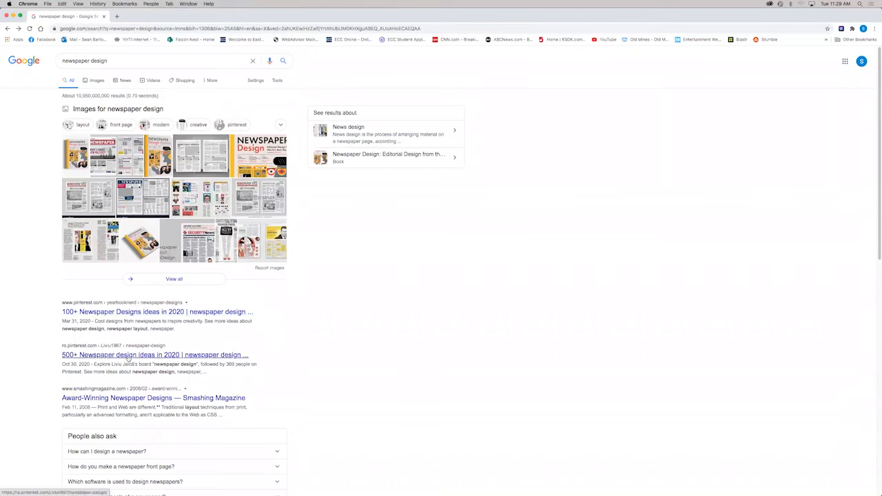
left_click(133, 356)
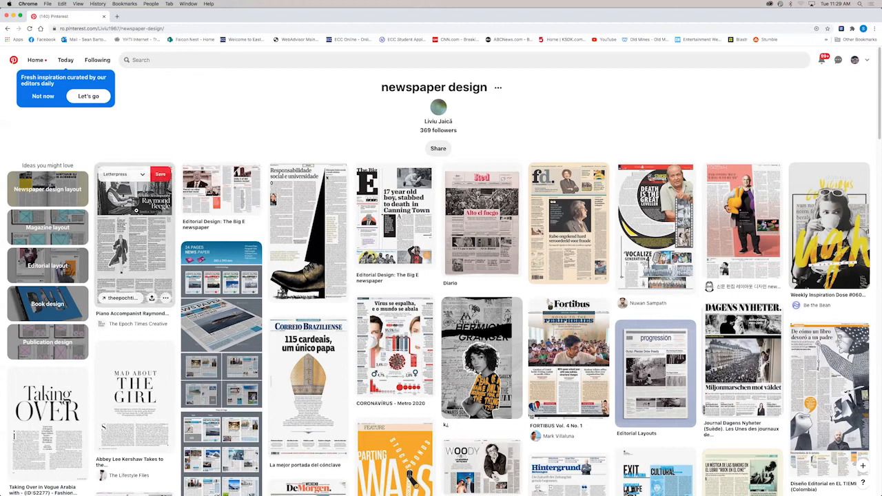
left_click(140, 209)
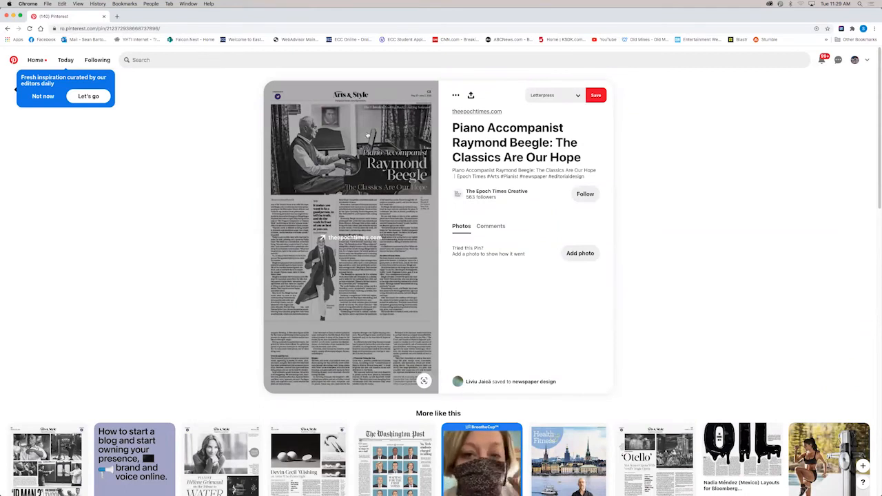
View the pin's Epoch Times source article, close it and browse the similar layouts below the pin
left_click(367, 183)
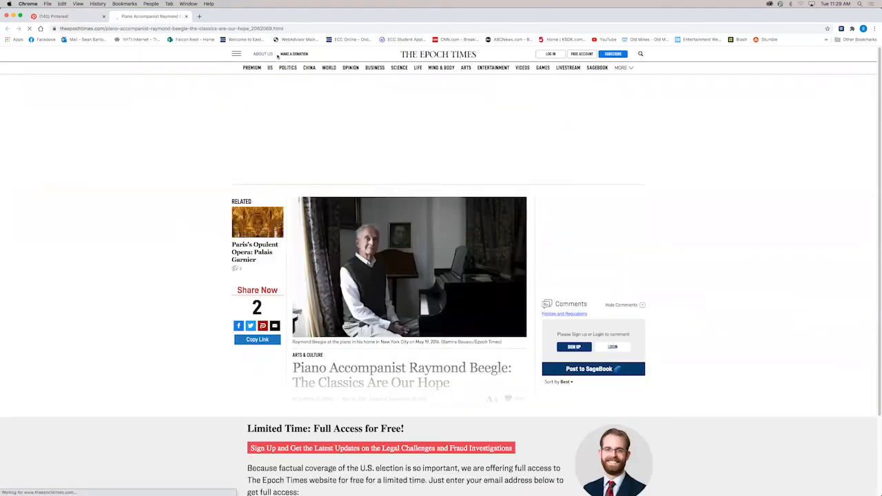
left_click(186, 16)
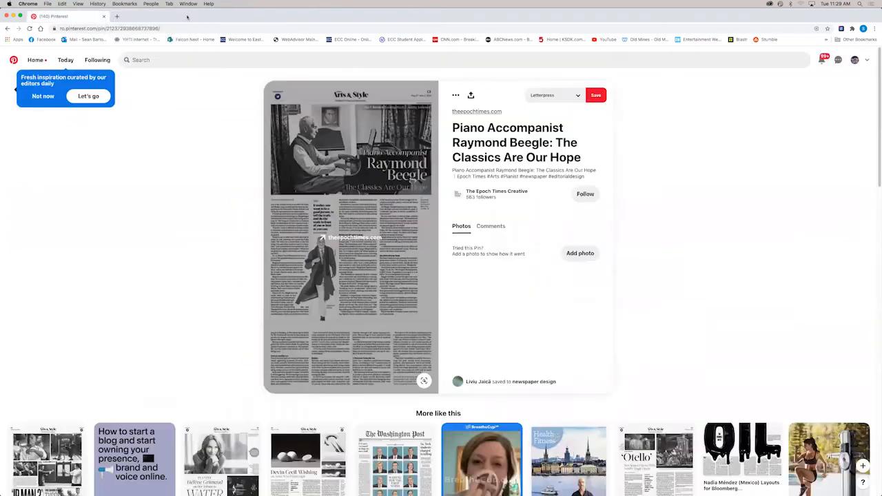
scroll(118, 490, "down", 5)
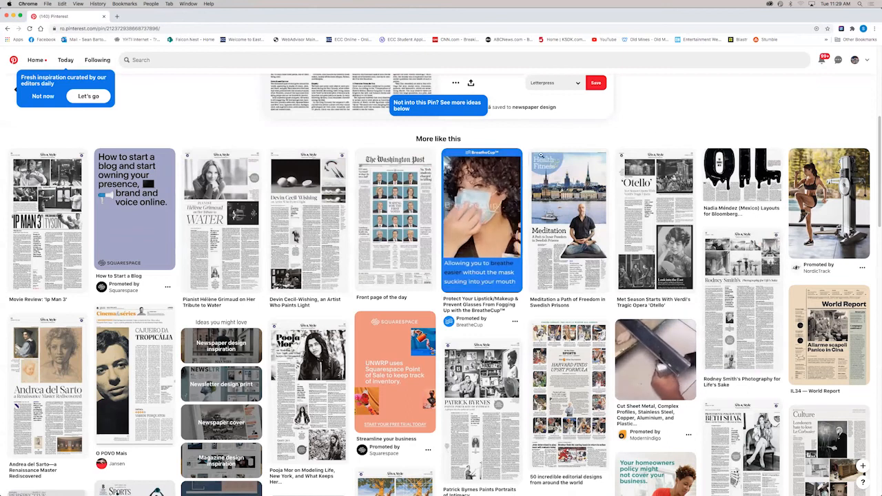
scroll(469, 285, "down", 4)
scroll(644, 203, "up", 10)
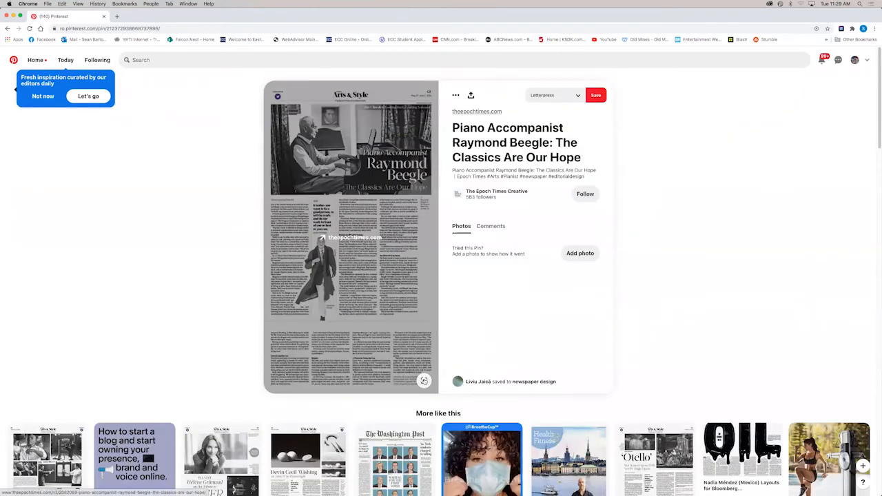
Show the Arts & Style page in visual search, extend the crop to the full page and dismiss the daily inspiration prompt
left_click(424, 380)
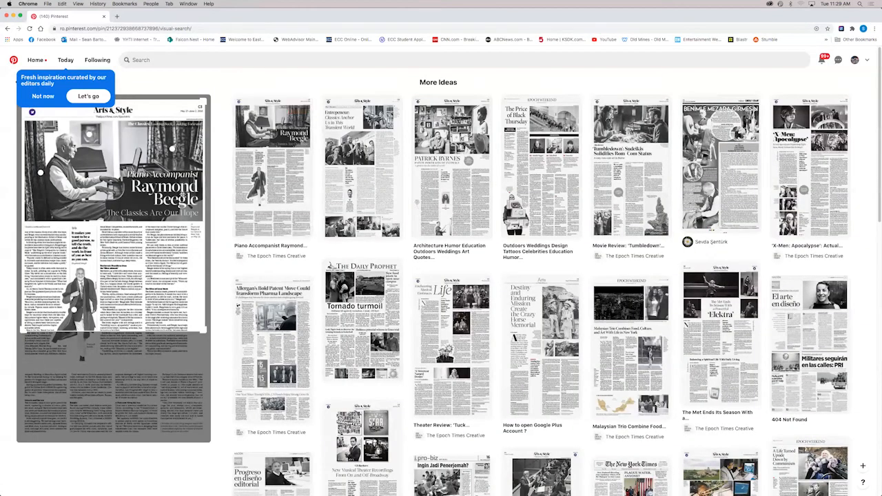
left_click_drag(202, 336, 219, 443)
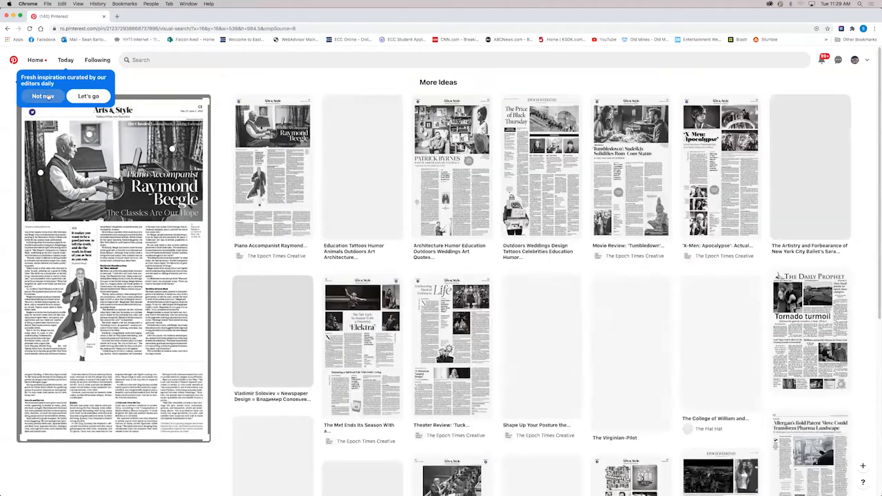
left_click(44, 96)
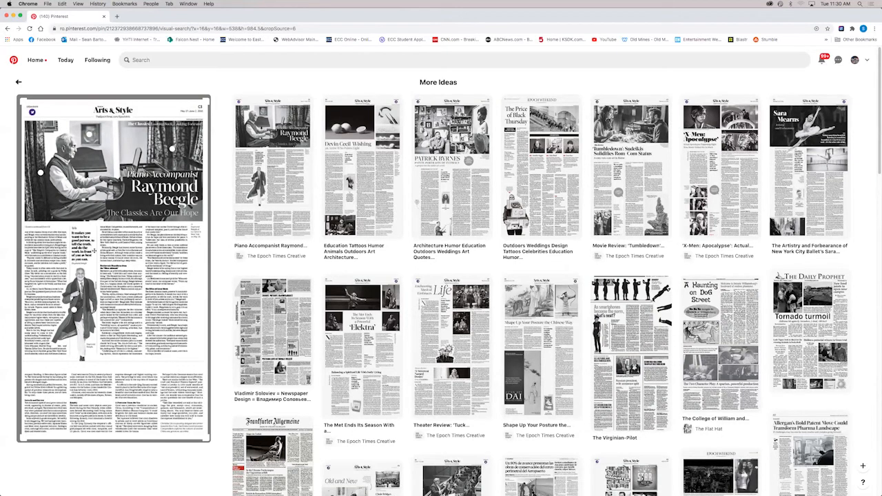
scroll(52, 337, "down", 1)
Return to the newspaper design board and show the "Responsabilidade social e universidade" page in visual search with the crop covering the full page
left_click(8, 28)
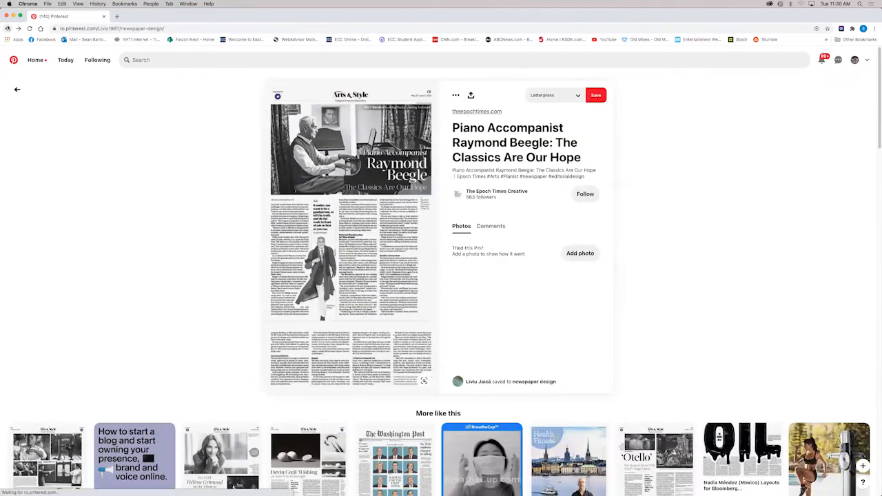
left_click(8, 28)
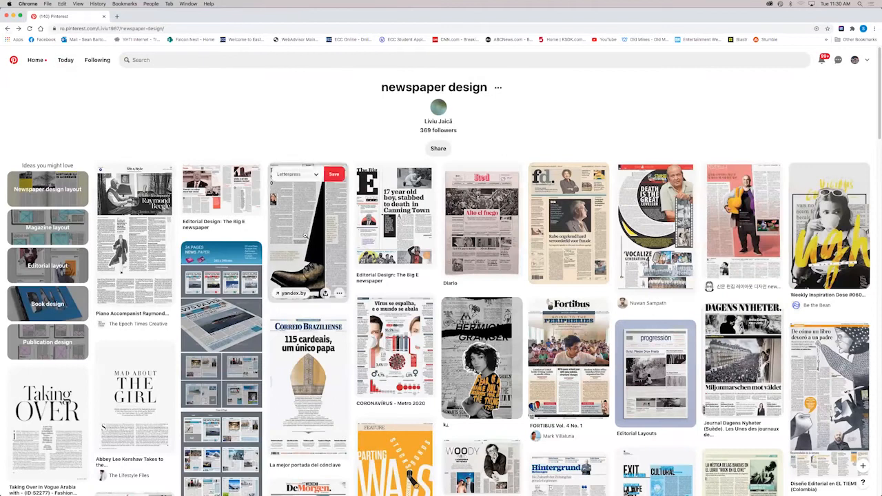
left_click(306, 236)
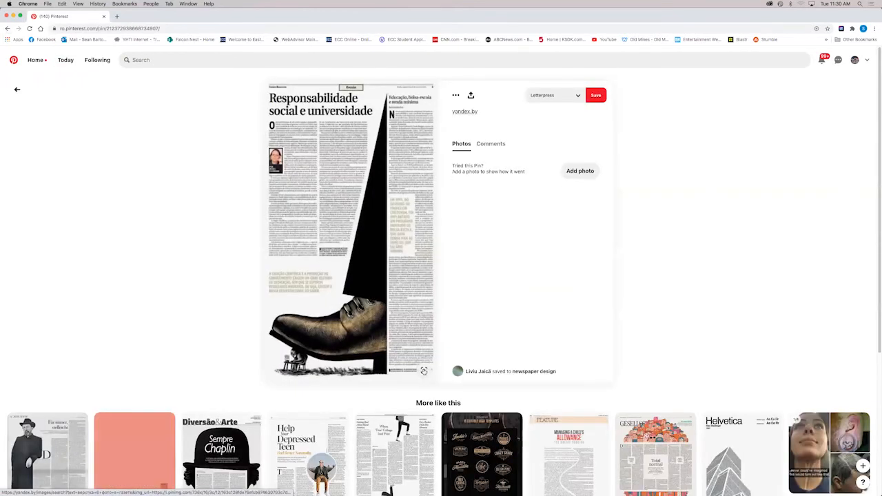
left_click(424, 370)
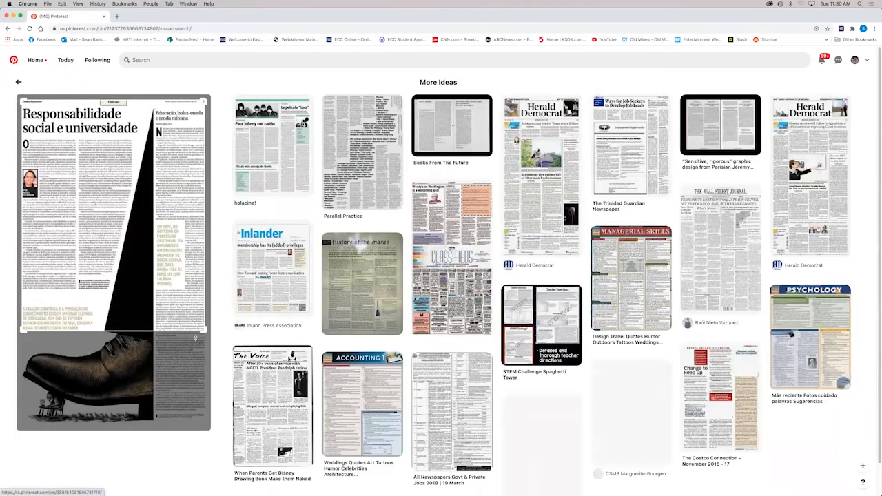
left_click_drag(231, 447, 232, 452)
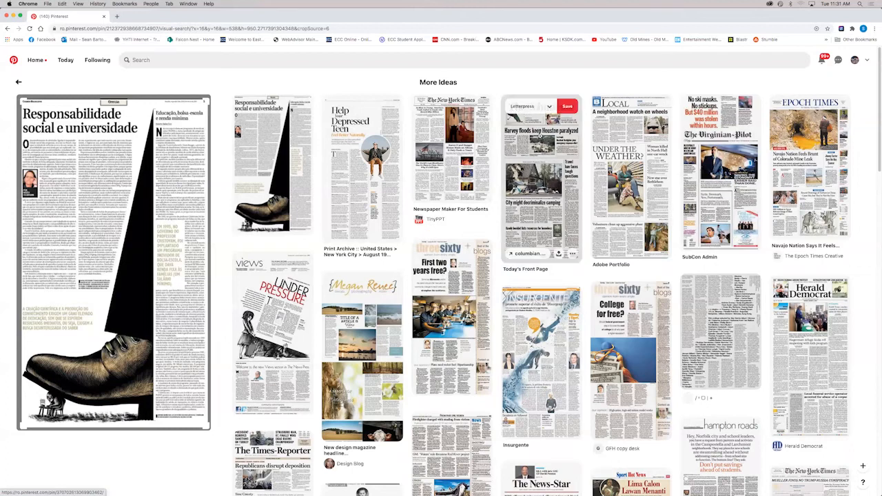
Open The Columbian's "Today's Front Page" pin and show it in visual search with the crop extended further down the page
left_click(541, 138)
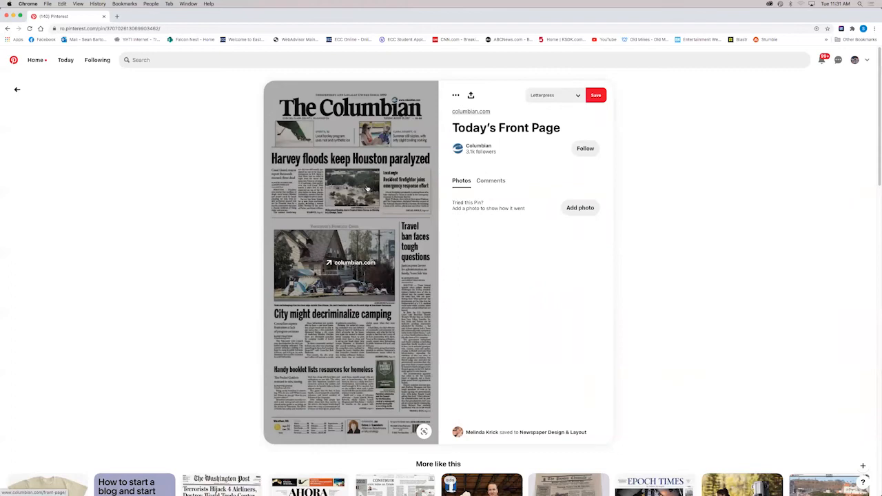
left_click(424, 431)
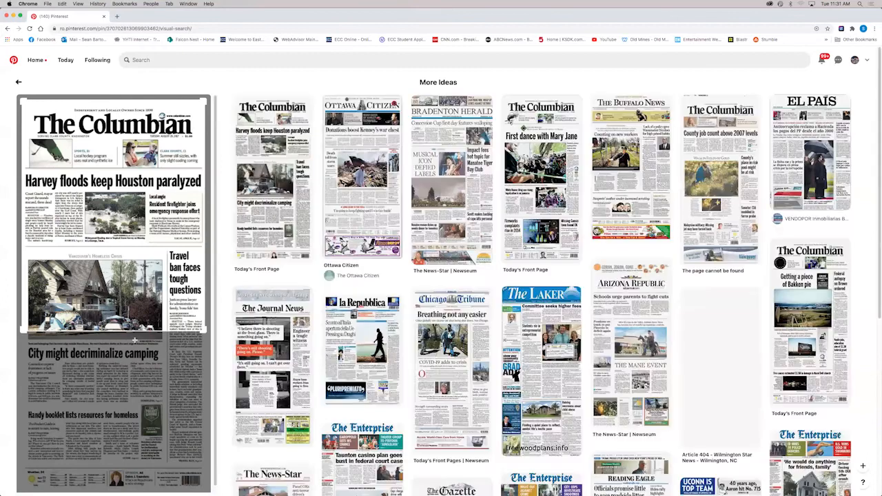
left_click_drag(204, 342, 203, 439)
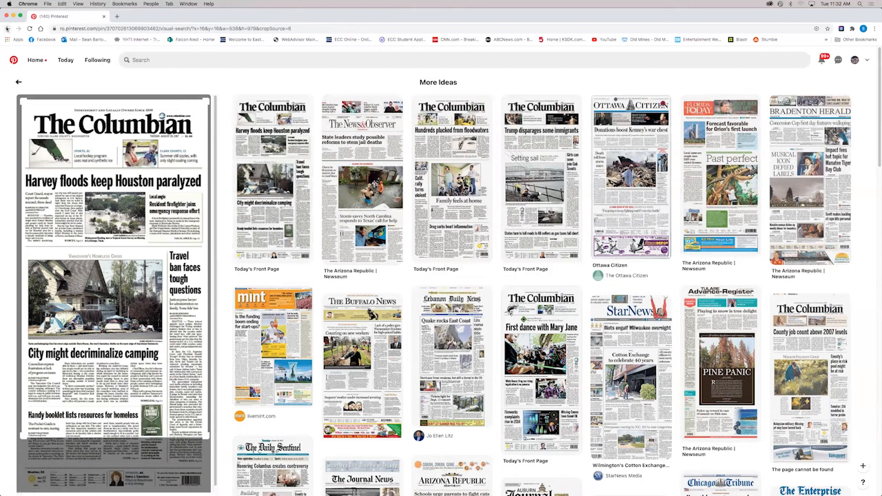
Go back through the viewed pins and the newspaper design board to the Google results for "newspaper design"
left_click(8, 29)
left_click(7, 29)
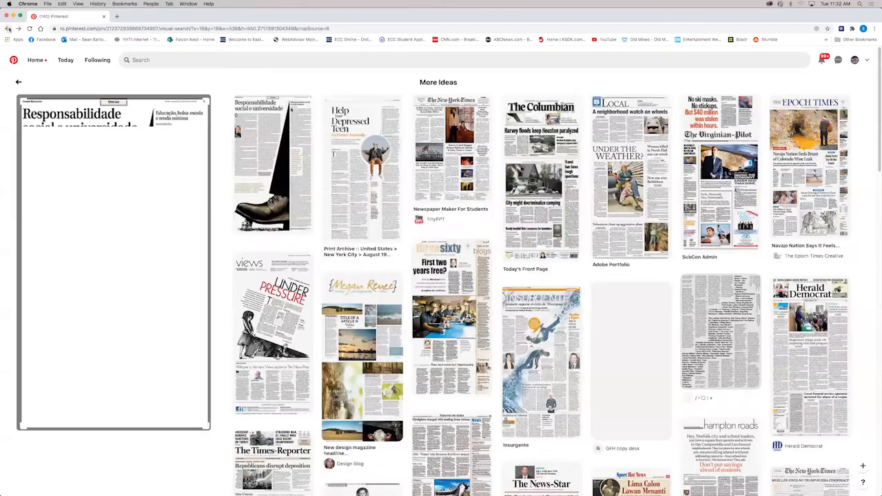
left_click(7, 28)
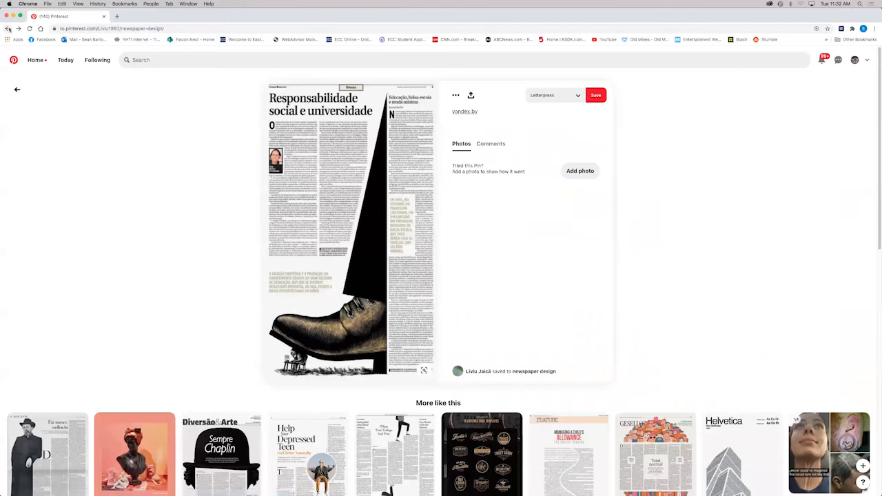
left_click(8, 29)
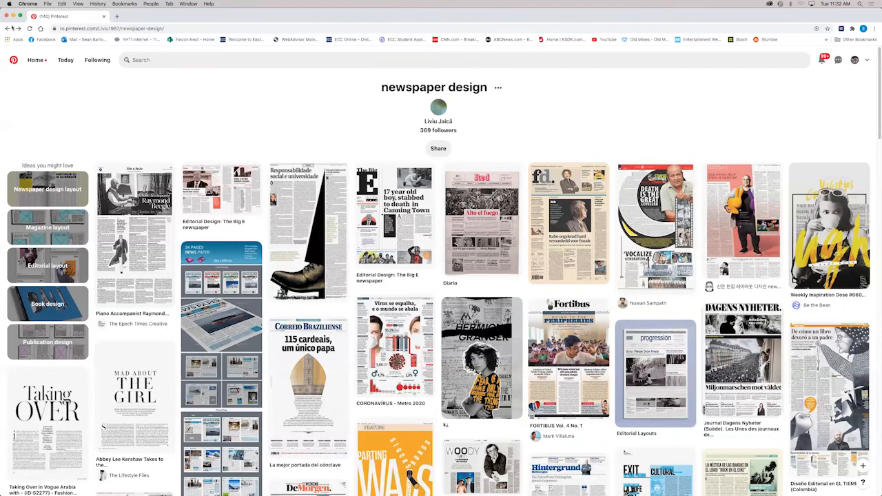
left_click(7, 29)
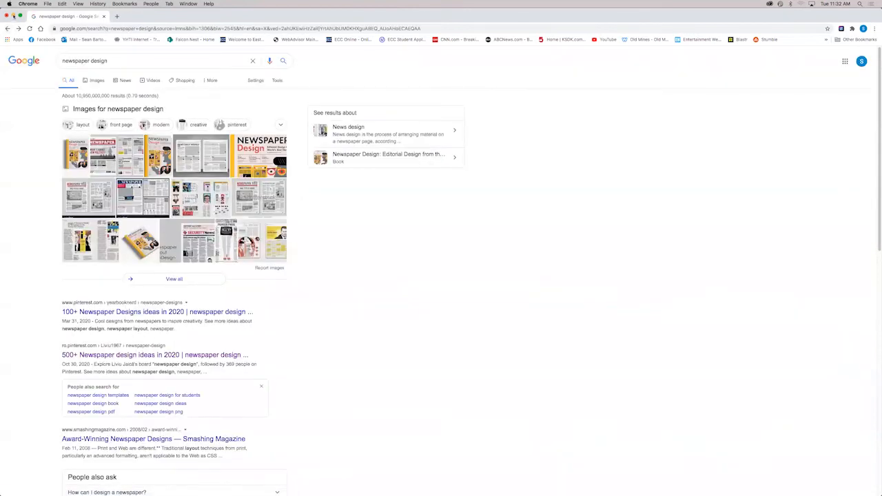
Minimize the browser and bring the SB Newspaper document in InDesign back on screen
left_click(13, 16)
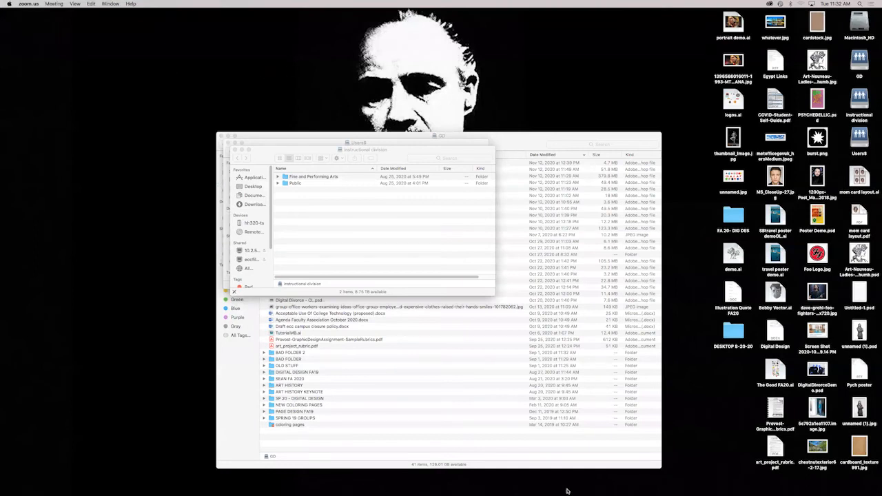
mouse_move(565, 491)
left_click(791, 469)
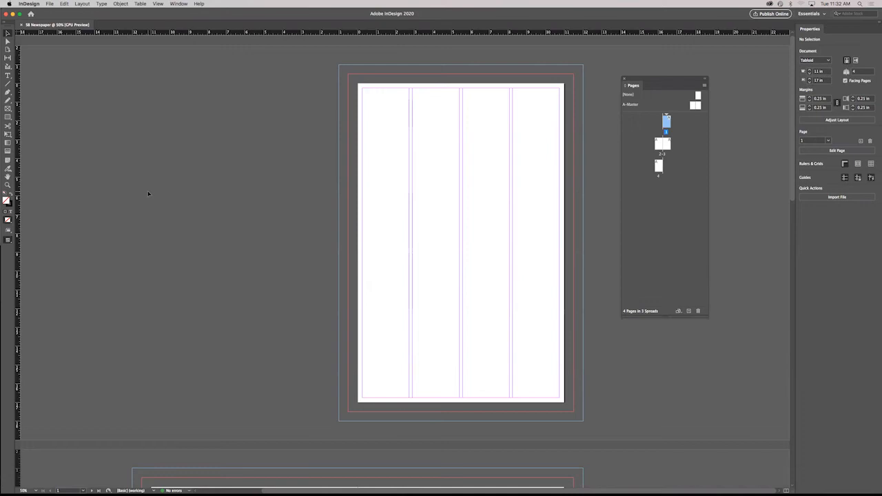
Switch to Photoshop and create a Letter document in landscape orientation, 11 by 8.5 inches at 300 pixels/inch
mouse_move(116, 490)
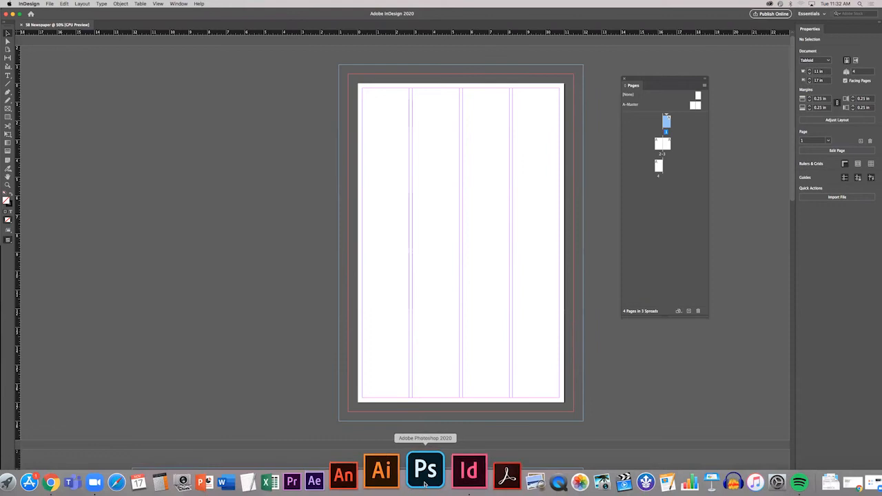
left_click(425, 483)
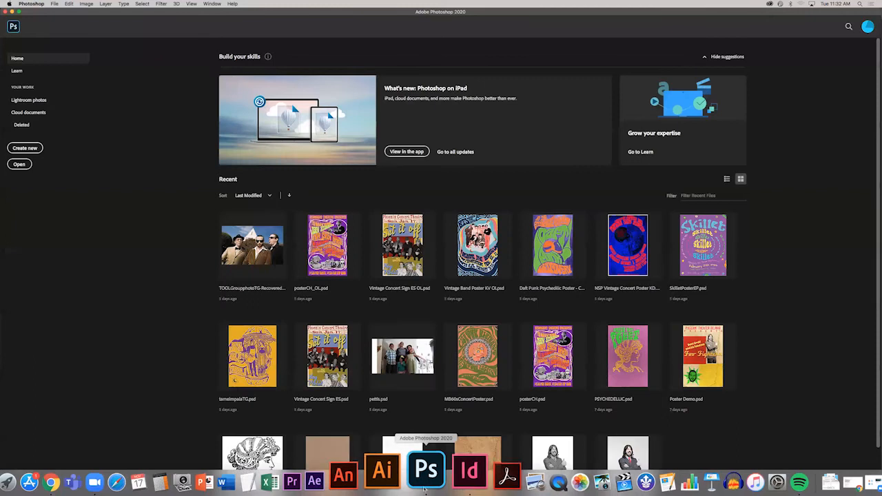
left_click(32, 150)
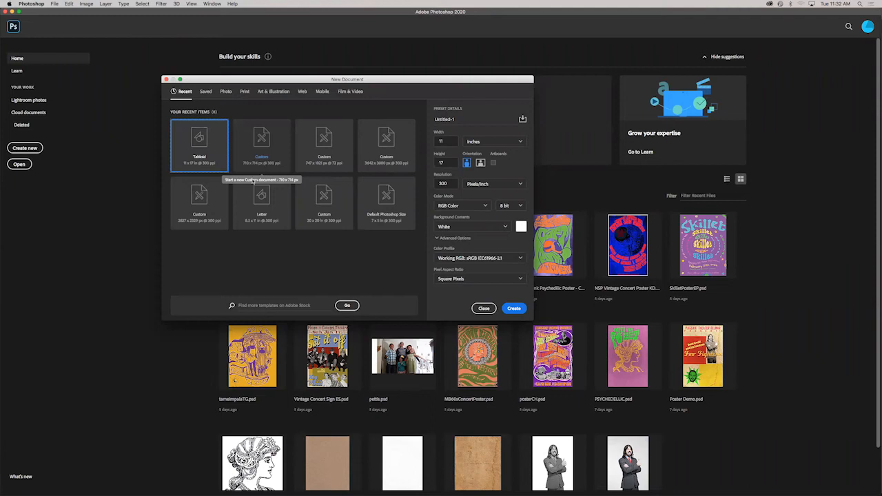
left_click(262, 201)
left_click(481, 163)
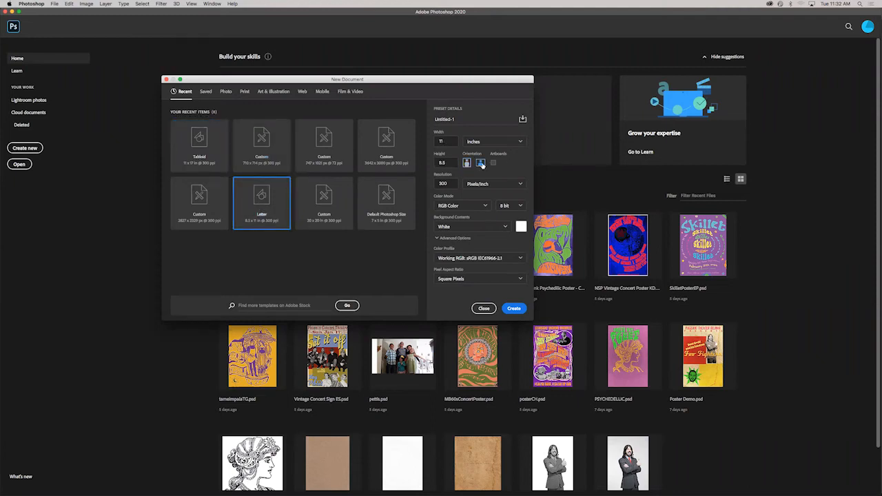
left_click(514, 308)
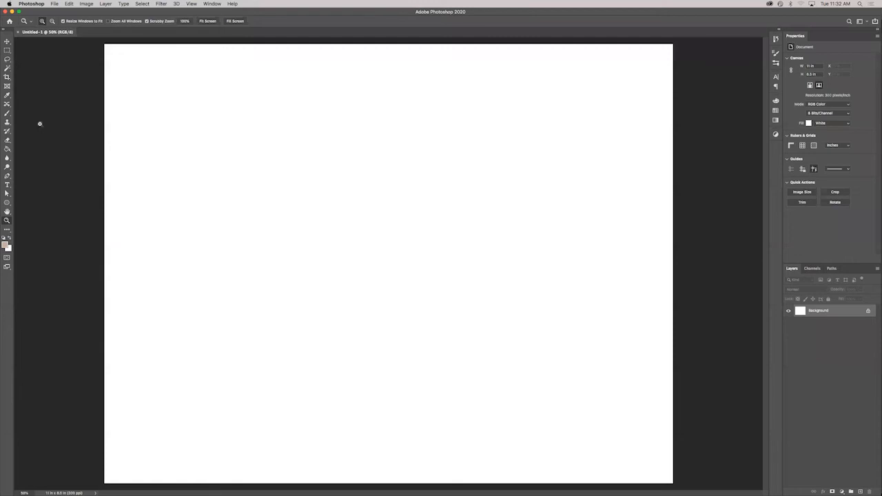
Set up the Brush tool with black (#000000) as the foreground colour and shrink the brush to a thin line
left_click(7, 114)
left_click(6, 245)
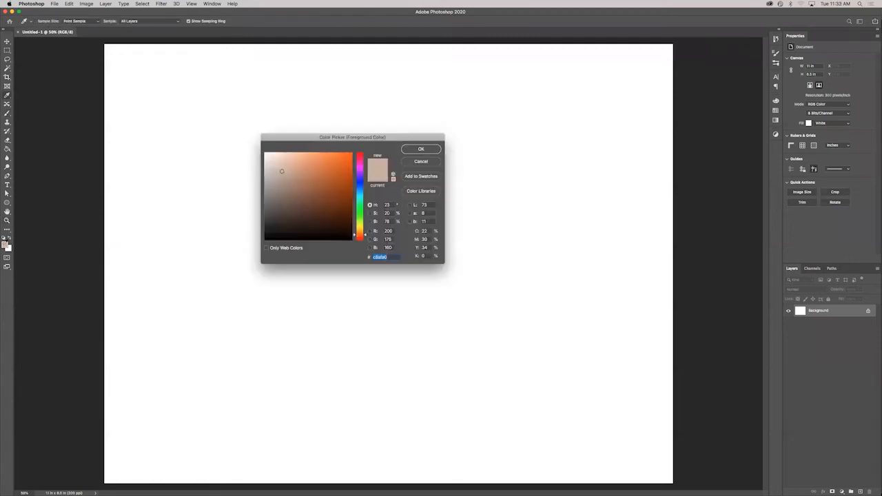
left_click(329, 238)
left_click(412, 149)
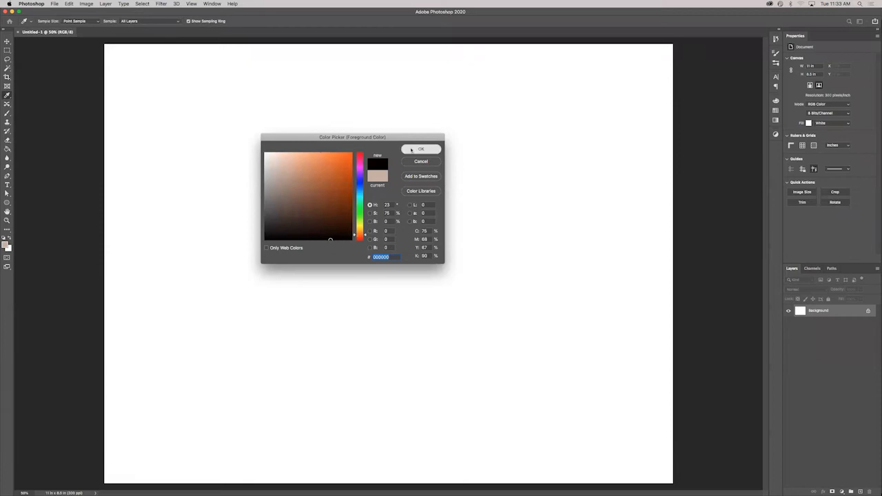
key("bracketleft")
key("bracketleft")
key("bracketleft")
key("bracketleft")
key("bracketleft")
key("bracketleft")
key("bracketleft")
key("bracketleft")
key("bracketleft")
key("bracketleft")
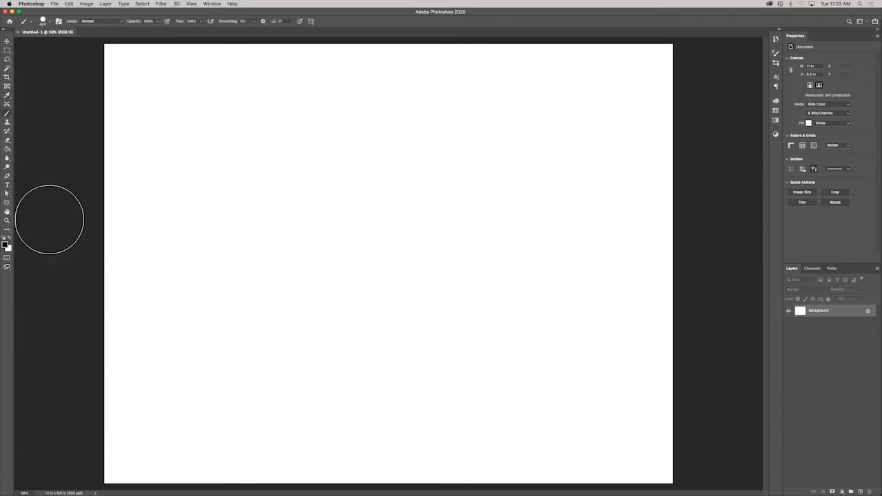
key("bracketleft")
key("bracketleft")
key("bracketleft")
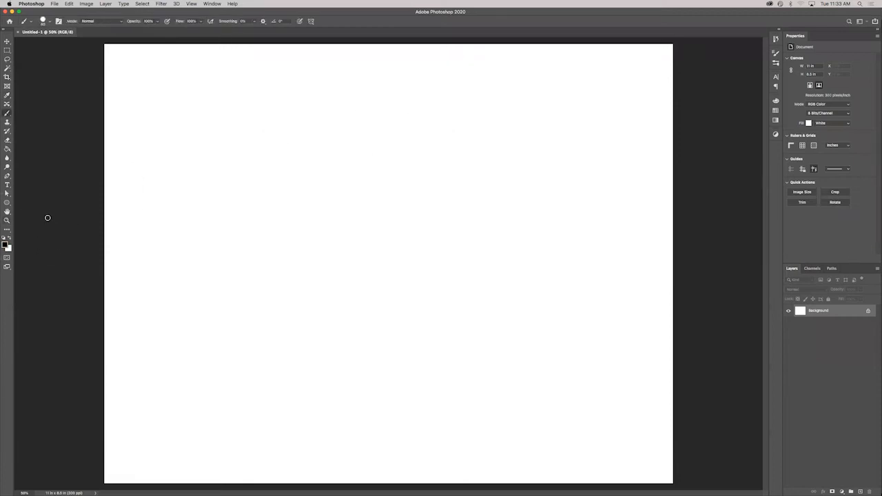
key("bracketleft")
Sketch two tall rectangular page outlines side by side in the upper part of the canvas
mouse_move(116, 60)
left_mouse_down()
mouse_move(276, 61)
mouse_move(289, 267)
left_mouse_up()
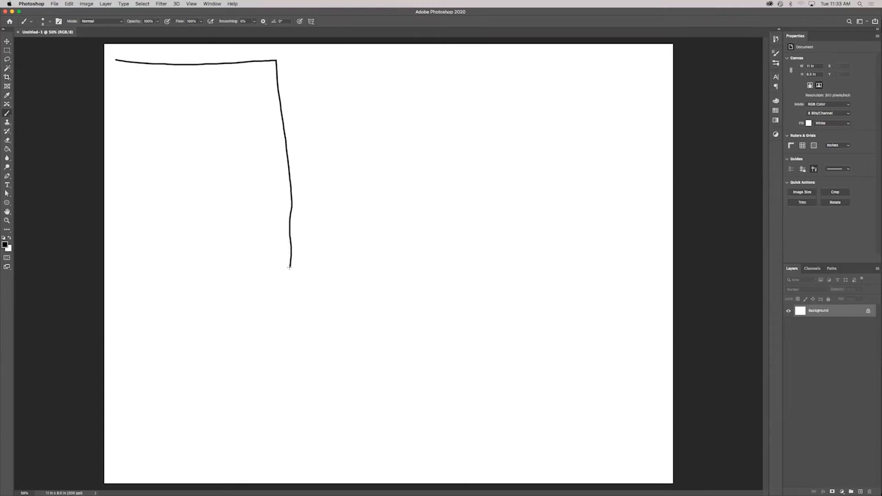
mouse_move(115, 62)
left_mouse_down()
mouse_move(123, 322)
mouse_move(254, 325)
mouse_move(297, 302)
mouse_move(290, 262)
left_mouse_up()
mouse_move(302, 60)
left_mouse_down()
mouse_move(336, 321)
mouse_move(448, 325)
left_mouse_up()
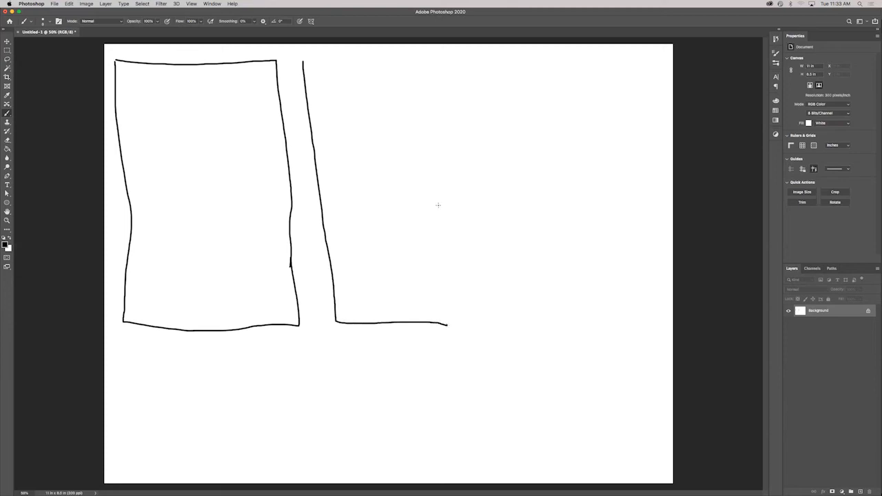
mouse_move(304, 60)
left_mouse_down()
mouse_move(469, 71)
mouse_move(463, 217)
mouse_move(484, 322)
mouse_move(439, 322)
left_mouse_up()
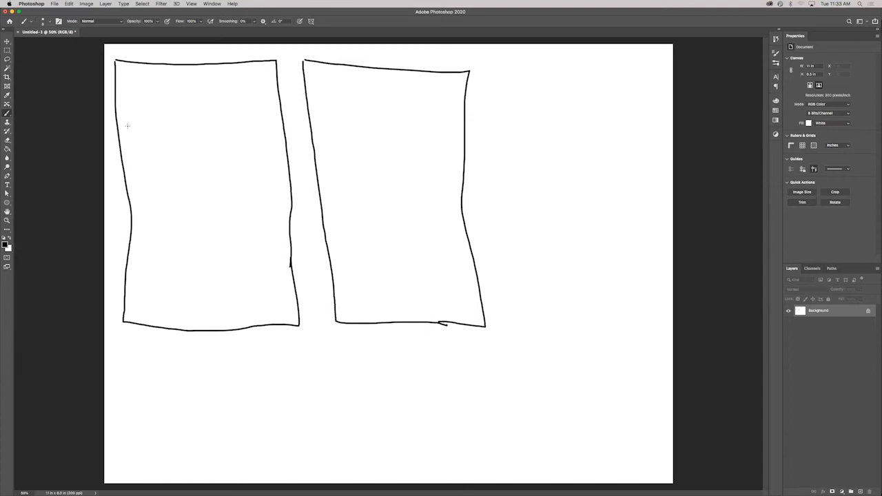
Divide the left page outline into four columns with three freehand vertical lines
left_click_drag(147, 71, 156, 301)
left_click_drag(179, 77, 195, 329)
left_click(213, 75)
left_click_drag(214, 82, 238, 315)
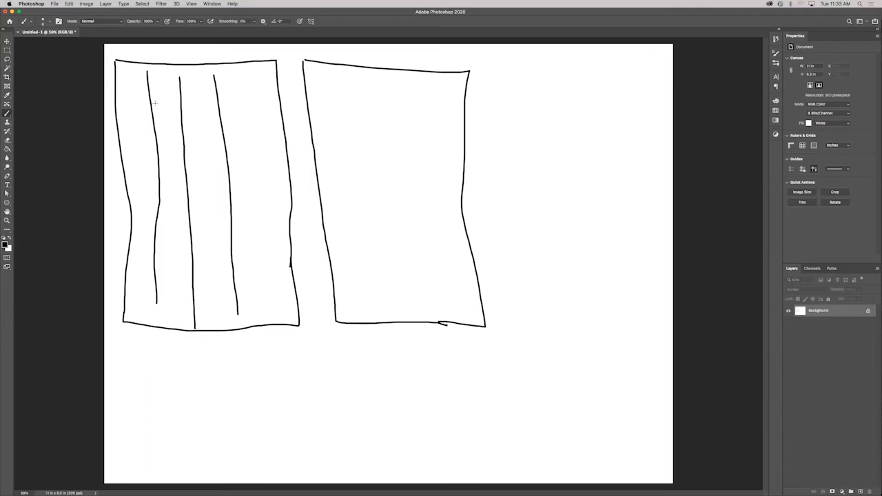
Sketch a nameplate box across the top of the left page and a crossed picture box below it over the two right-hand columns
mouse_move(115, 60)
left_mouse_down()
mouse_move(137, 100)
mouse_move(279, 95)
mouse_move(279, 58)
mouse_move(111, 60)
left_mouse_up()
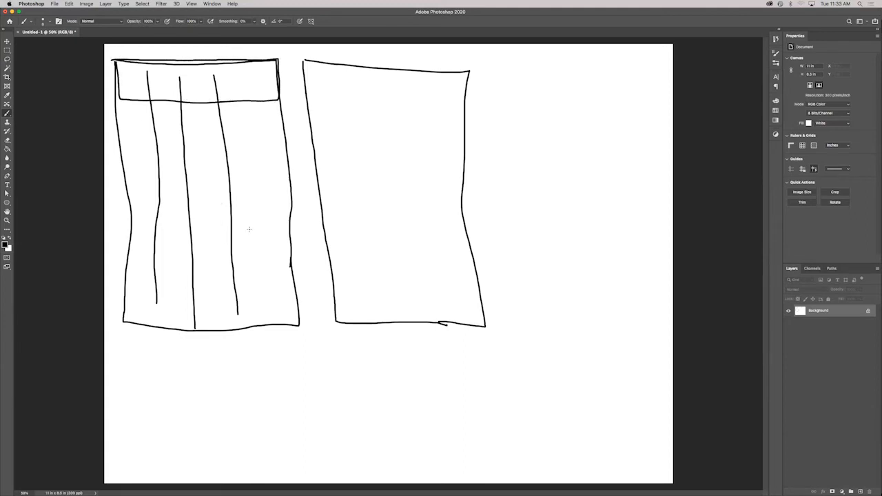
mouse_move(279, 102)
left_mouse_down()
mouse_move(182, 108)
mouse_move(188, 174)
mouse_move(204, 174)
mouse_move(284, 169)
mouse_move(280, 107)
mouse_move(187, 172)
left_mouse_up()
left_click_drag(181, 111, 282, 169)
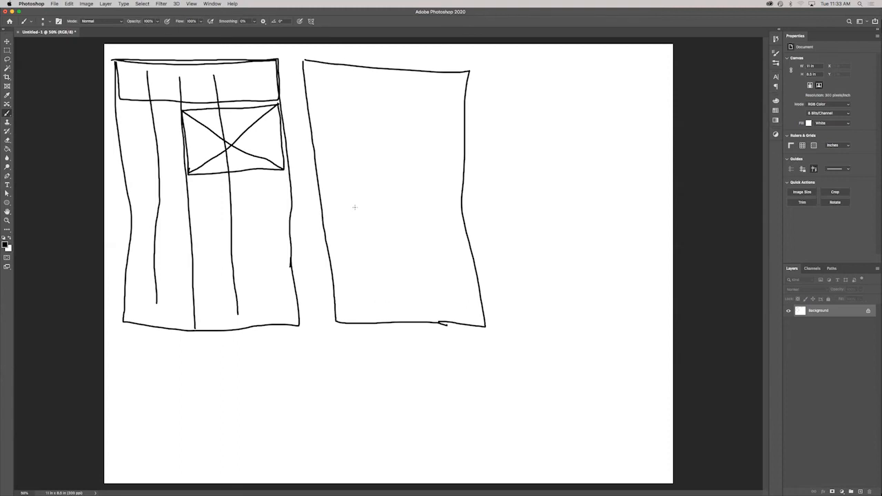
Sketch headline and body text lines down the left page's first two columns, ending with a short handwritten note at the bottom
mouse_move(119, 110)
left_mouse_down()
mouse_move(173, 111)
mouse_move(142, 120)
mouse_move(175, 125)
left_mouse_up()
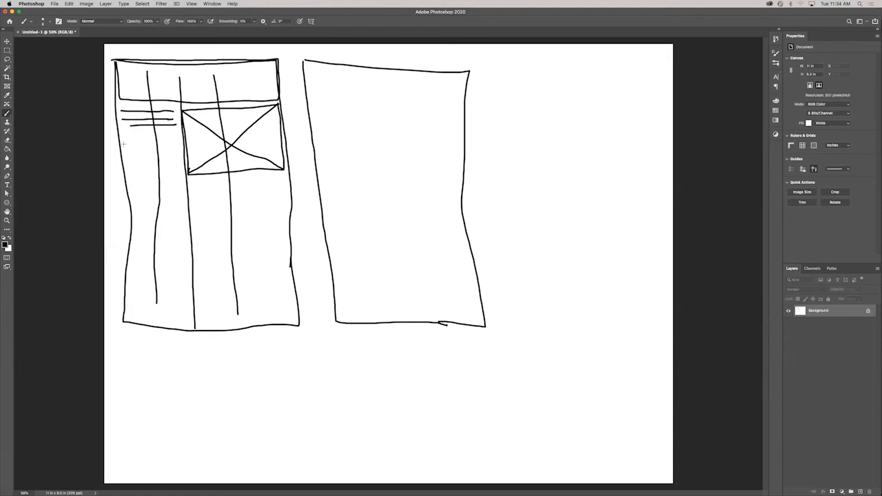
left_click_drag(124, 144, 177, 142)
mouse_move(131, 162)
left_mouse_down()
mouse_move(179, 168)
mouse_move(164, 180)
mouse_move(174, 181)
mouse_move(182, 201)
mouse_move(182, 231)
mouse_move(147, 244)
mouse_move(184, 241)
left_mouse_up()
left_click_drag(131, 258, 187, 255)
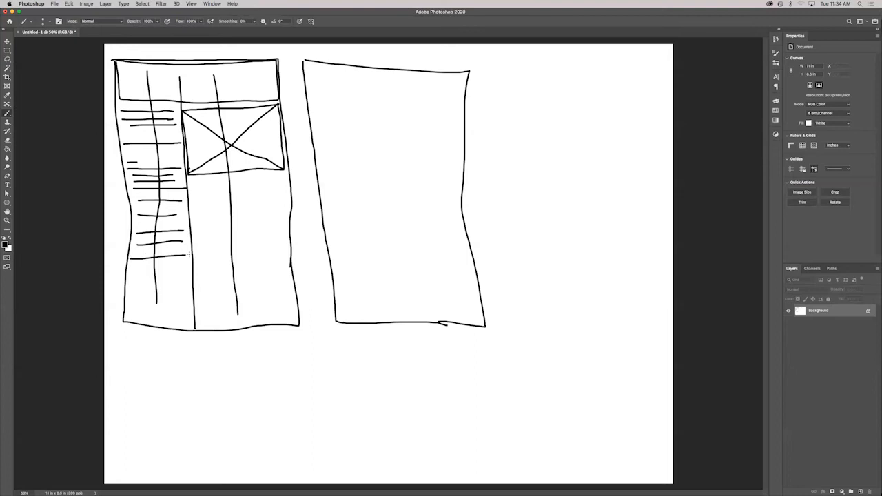
left_click_drag(133, 270, 184, 267)
left_click_drag(134, 288, 184, 283)
mouse_move(136, 296)
left_mouse_down()
mouse_move(193, 294)
mouse_move(155, 312)
mouse_move(178, 325)
left_mouse_up()
left_click_drag(175, 319, 186, 318)
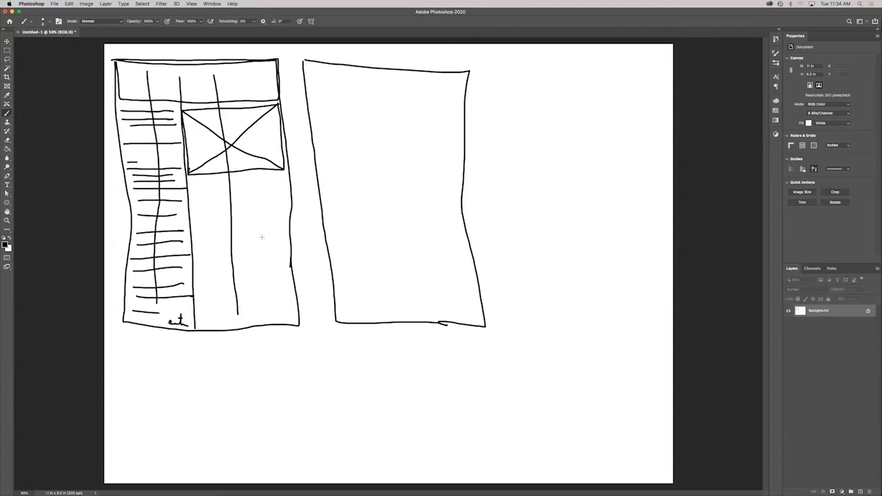
Sketch caption lines and a narrow headline bar beneath the left page's crossed picture box, and start the text lines below
left_click_drag(193, 177, 279, 180)
mouse_move(193, 194)
left_mouse_down()
mouse_move(287, 191)
mouse_move(284, 197)
mouse_move(191, 196)
mouse_move(205, 207)
mouse_move(288, 204)
left_mouse_up()
left_click_drag(197, 223, 204, 222)
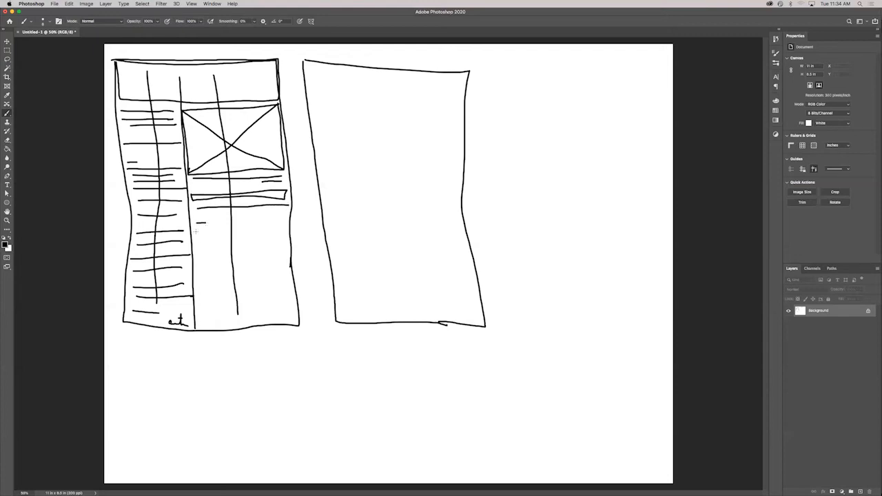
Fill the left page's third and fourth columns with text lines and add a crossed picture box at the foot of the fourth
mouse_move(197, 233)
left_mouse_down()
mouse_move(221, 233)
mouse_move(215, 256)
mouse_move(222, 257)
mouse_move(228, 314)
left_mouse_up()
mouse_move(240, 220)
left_mouse_down()
mouse_move(274, 218)
mouse_move(286, 239)
mouse_move(266, 253)
mouse_move(280, 252)
mouse_move(271, 264)
mouse_move(281, 264)
left_mouse_up()
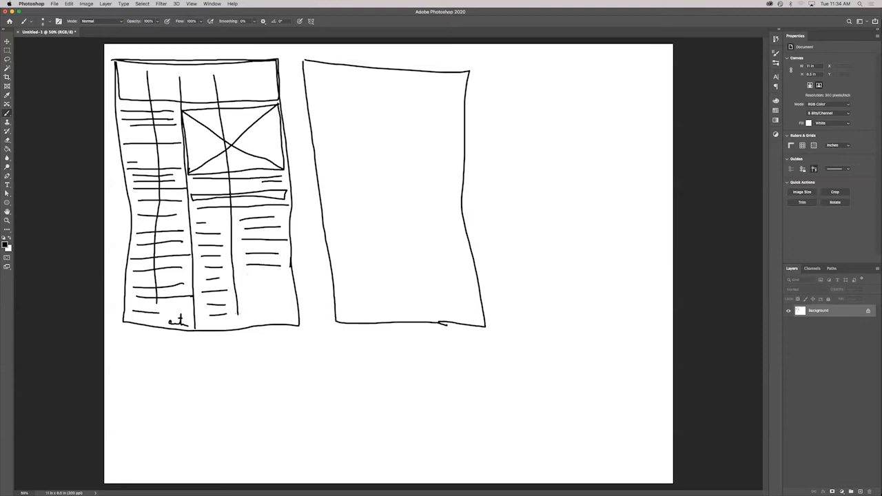
mouse_move(236, 275)
left_mouse_down()
mouse_move(246, 318)
mouse_move(290, 322)
mouse_move(291, 284)
mouse_move(265, 275)
mouse_move(239, 277)
mouse_move(296, 322)
left_mouse_up()
left_click_drag(287, 278, 246, 321)
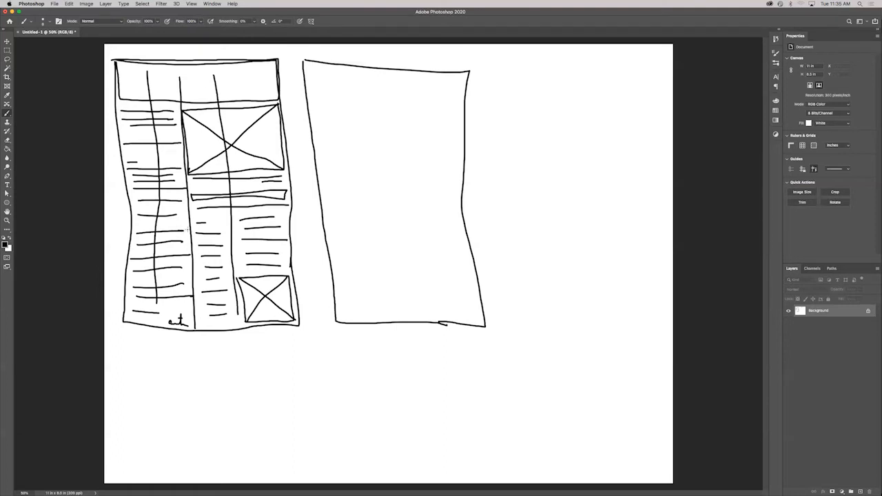
Divide the right page outline into five columns with four freehand vertical lines
left_click_drag(336, 70, 369, 293)
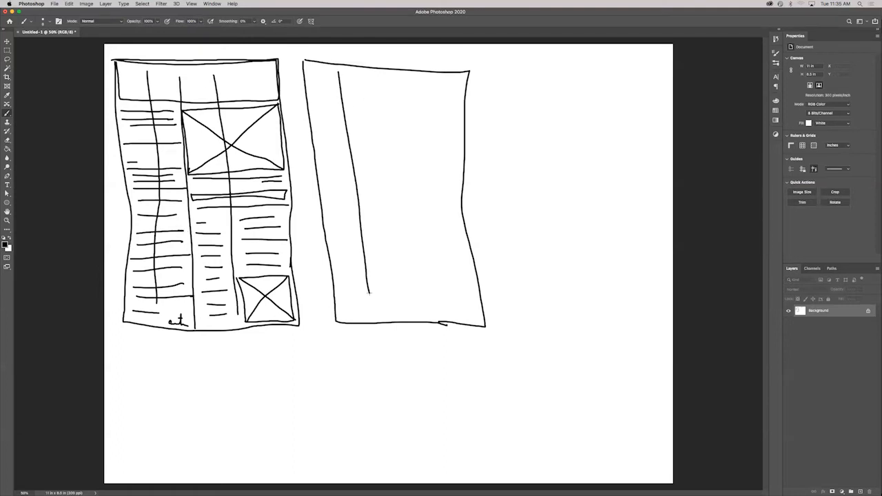
left_click_drag(375, 80, 389, 297)
left_click_drag(402, 84, 415, 318)
left_click_drag(428, 89, 444, 304)
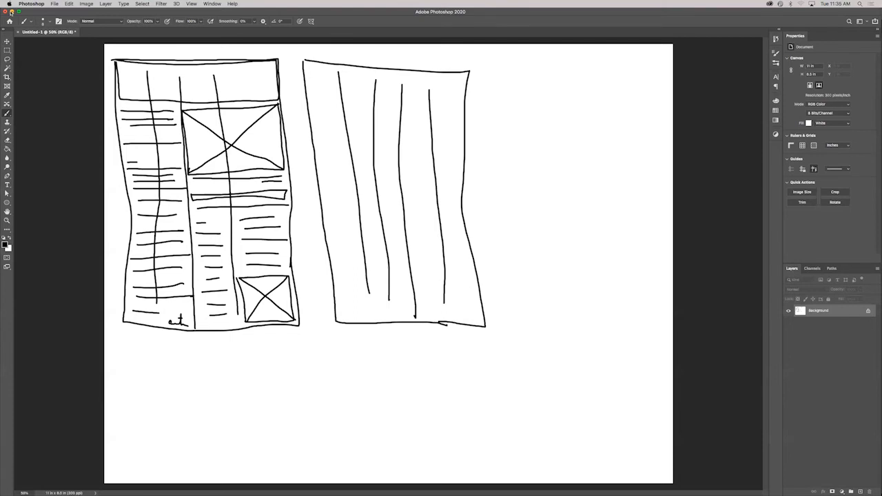
Return to the InDesign newspaper and draw a text frame across all four columns at the top of page 1, between the side margins
left_click(12, 12)
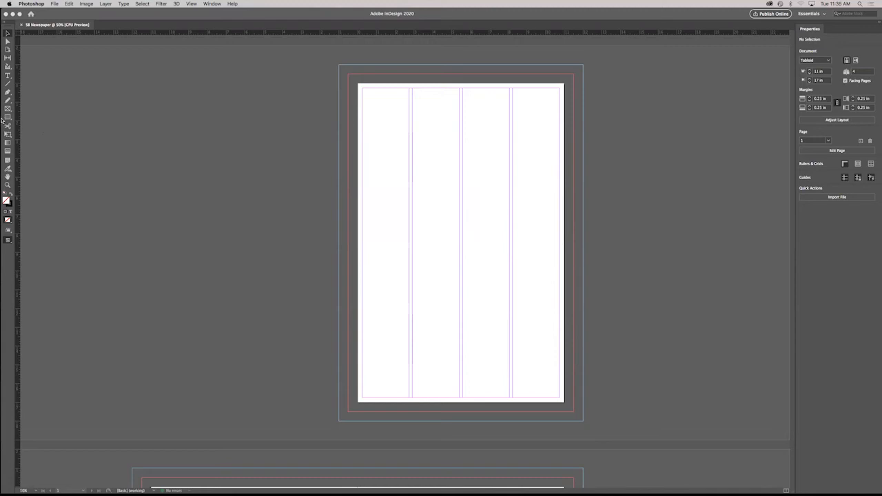
left_click(9, 76)
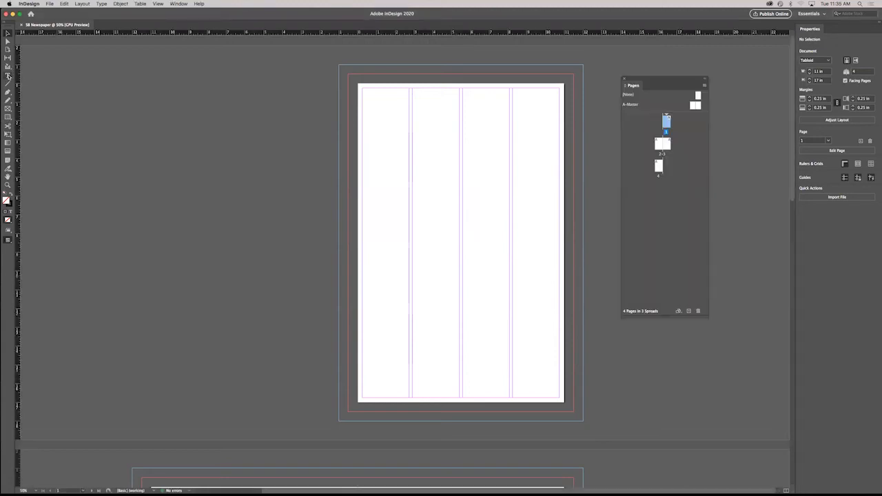
left_click_drag(363, 89, 560, 135)
left_click(8, 75)
left_click_drag(364, 89, 559, 150)
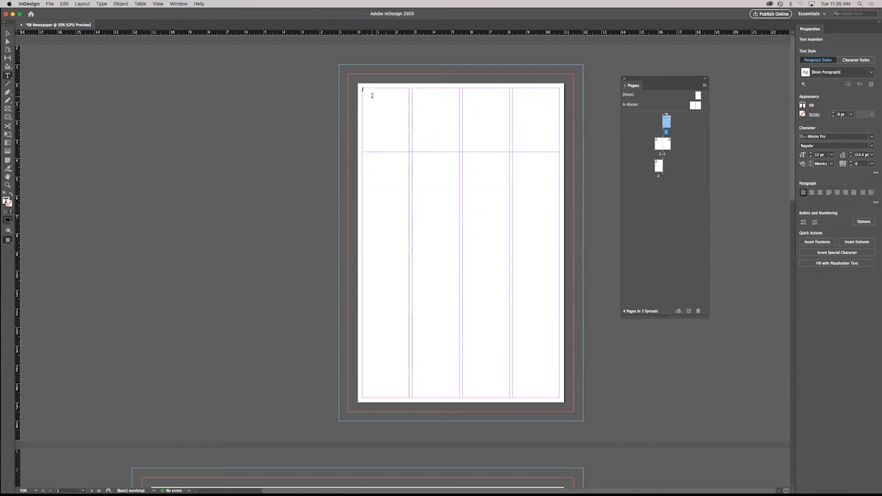
Enter a short nonsense filler word in the page 1 text frame and paste copies of it until the frame is nearly full
type("dfkjsdkg")
key("super+a")
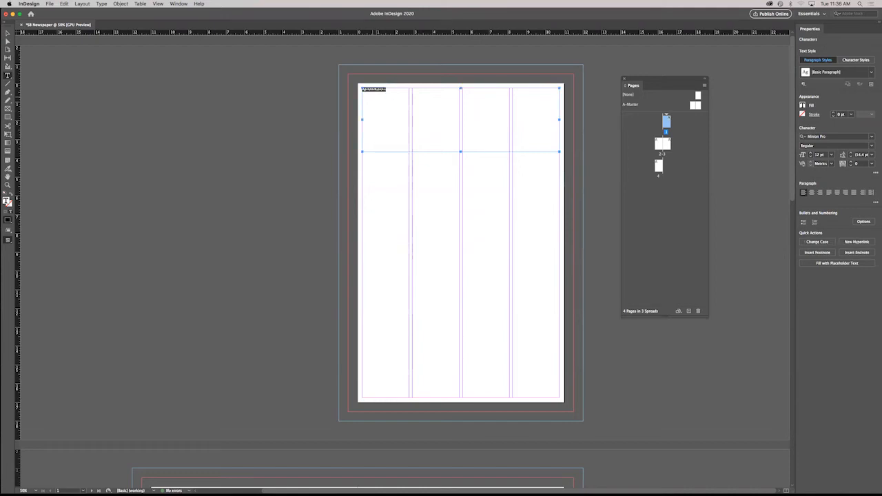
key("super")
key("super+v")
key("super+v")
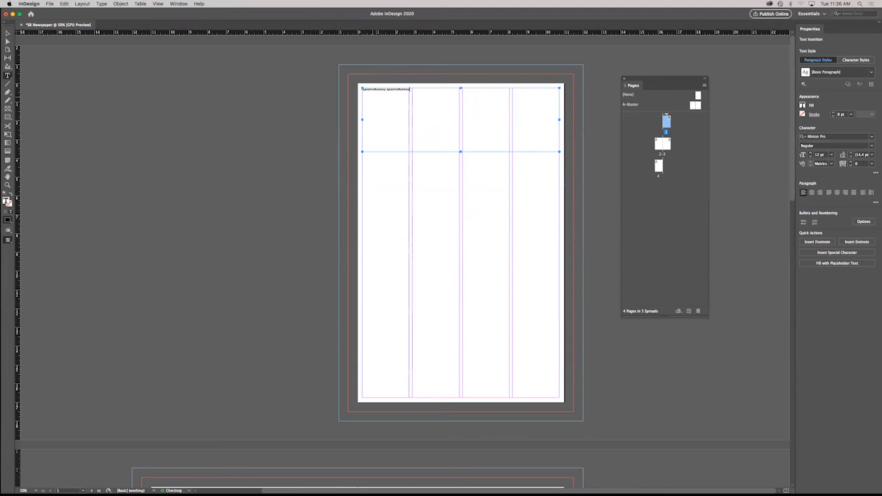
key("super+v")
key("super+v")
key("super+v")
key("super+v")
key("super+v")
key("super+v")
key("super+v")
key("super+v")
key("super+v")
key("super+v")
key("super+v")
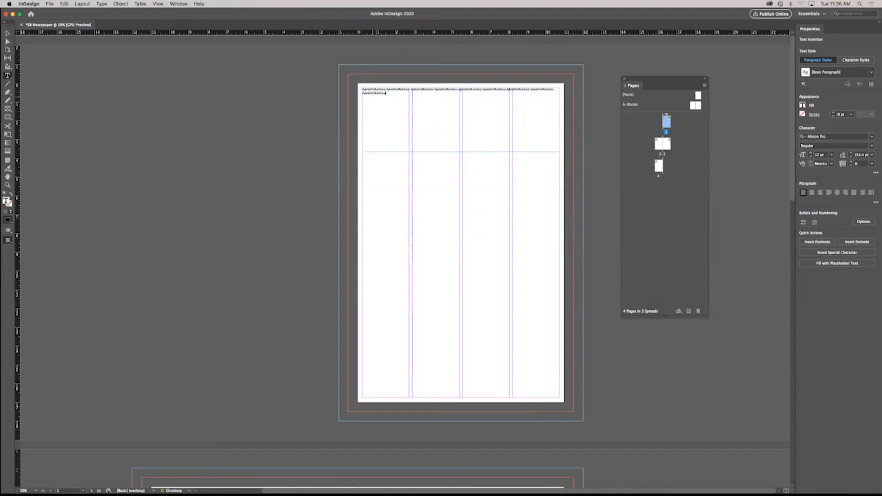
key("super+v")
key("super+v")
key("super+v")
key("super+v")
key("super+v")
key("super+v")
key("super+v")
key("super+v")
key("super+v")
key("super+v")
key("super+v")
key("super+v")
key("super+v")
key("super+v")
key("super+v")
key("super+v")
key("super+v")
key("super+v")
key("super+v")
key("super+v")
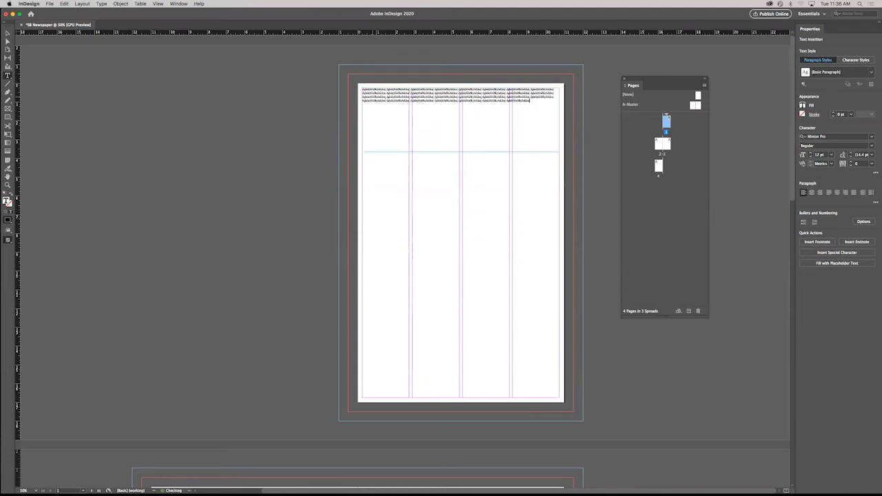
key("super+v")
key("super+v")
key("super+v")
key("super+v")
key("super+v")
key("super+v")
key("super+v")
key("super+v")
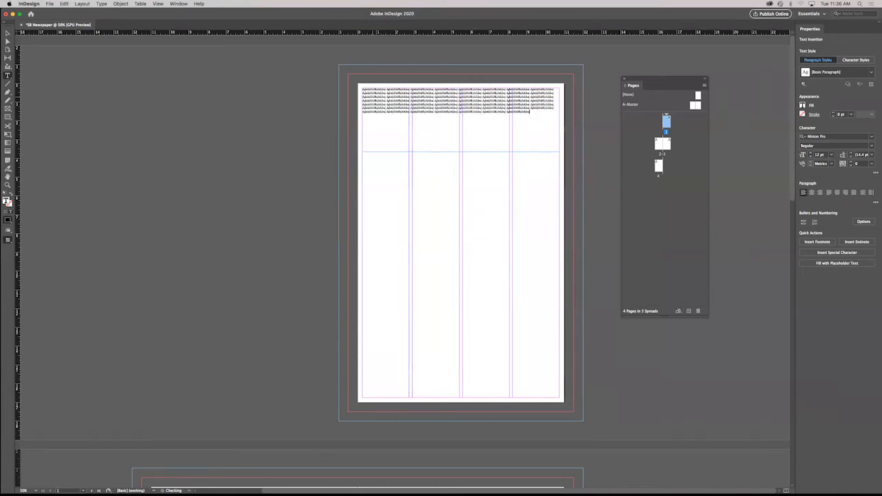
key("super+v")
key("super+v")
key("super+v")
key("super+v")
key("super+v")
key("super+v")
key("super+v")
key("super+v")
key("super+v")
key("super+v")
key("super+v")
key("super+v")
key("super+v")
key("super+v")
key("super+v")
key("super+v")
key("super+v")
key("super+v")
key("super+v")
key("super+v")
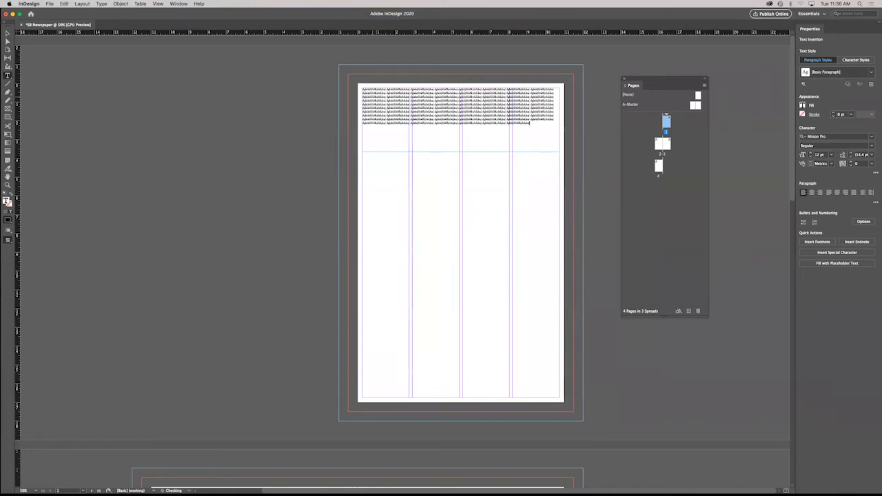
key("super+v")
key("super+v")
key("super+v")
key("super+v")
key("super+v")
key("super+v")
key("super+v")
key("super+v")
key("super+v")
key("super+v")
key("super+v")
key("super+v")
key("super+v")
key("super+v")
key("super+v")
key("super+v")
key("super+v")
key("super+v")
key("super+v")
key("super+v")
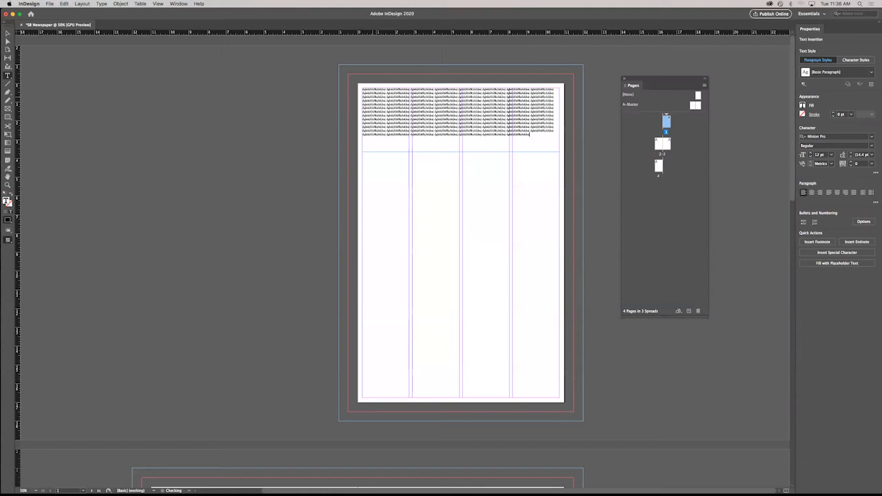
key("super+v")
key("super+v")
key("super+v")
key("super+v")
key("super+v")
key("super+v")
key("super+v")
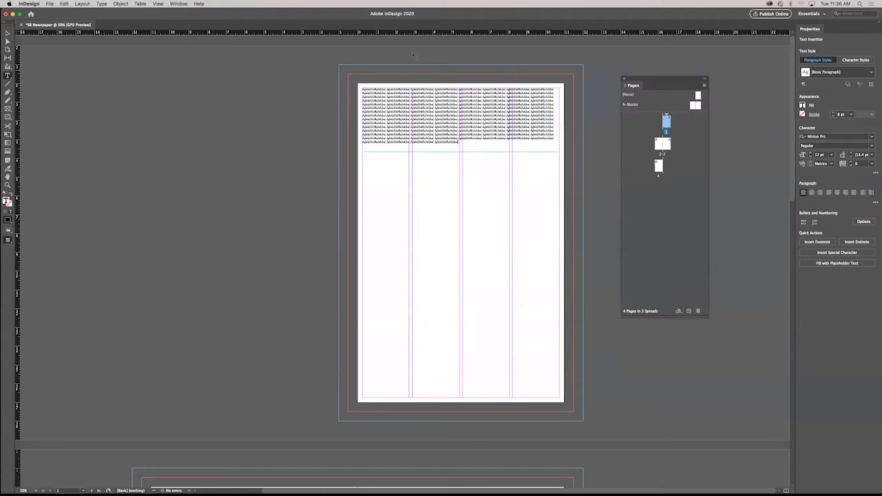
Move the filled text frame onto the pasteboard beside page 1 and display the Control panel
left_click(8, 33)
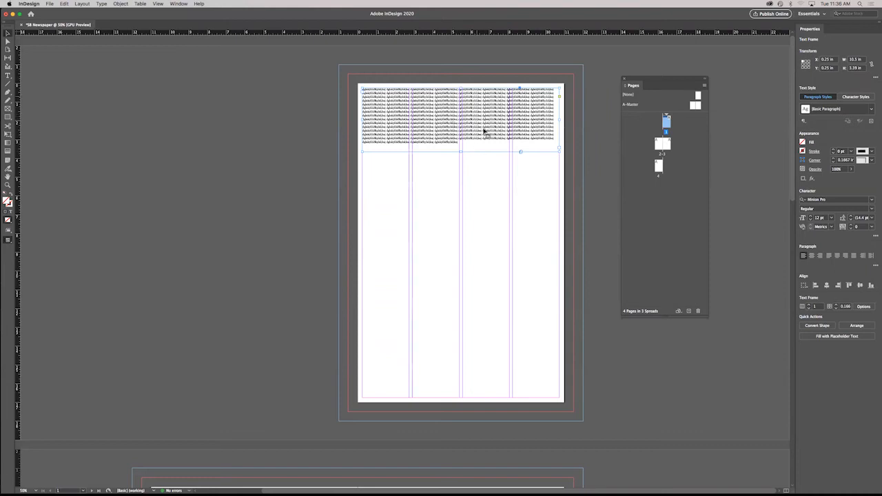
left_click_drag(504, 154, 272, 194)
left_click(179, 4)
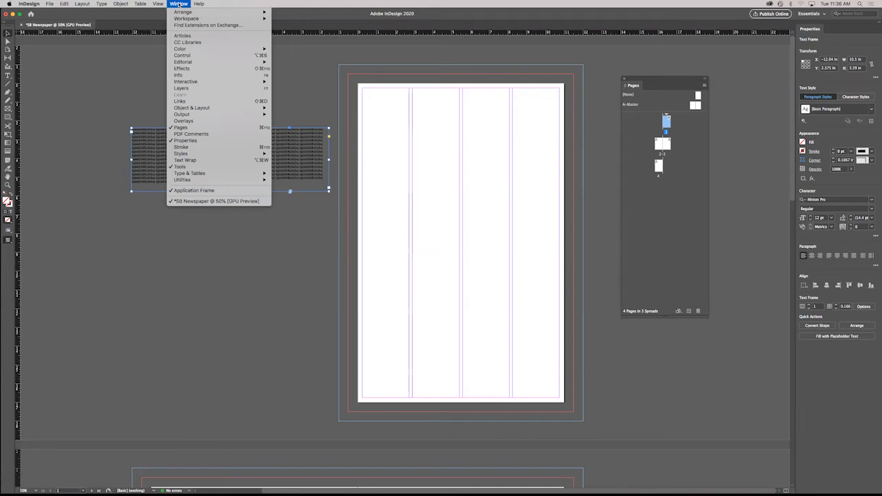
left_click(191, 56)
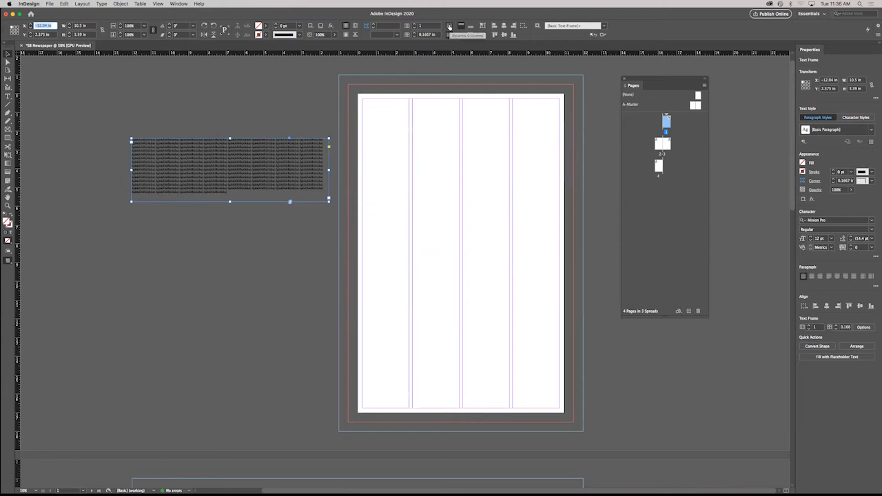
Balance the frame's text across 4 columns and place the frame back at the top of page 1 within the margins
left_click(450, 26)
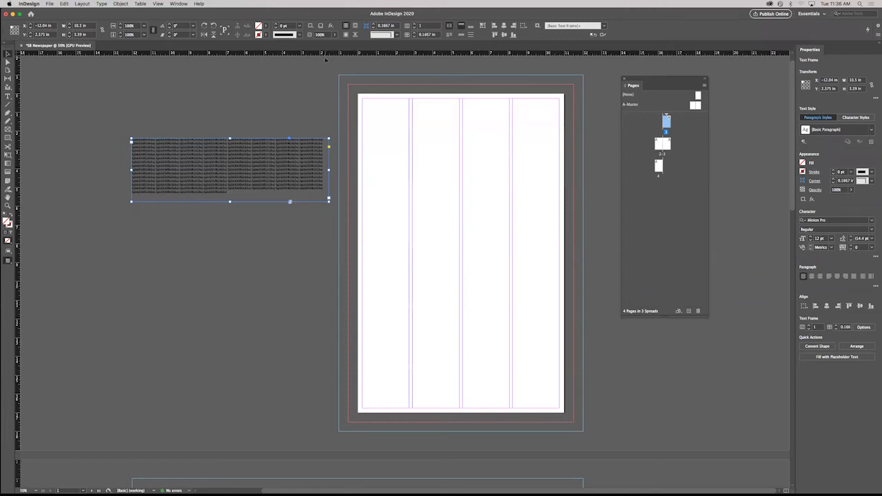
left_click(414, 24)
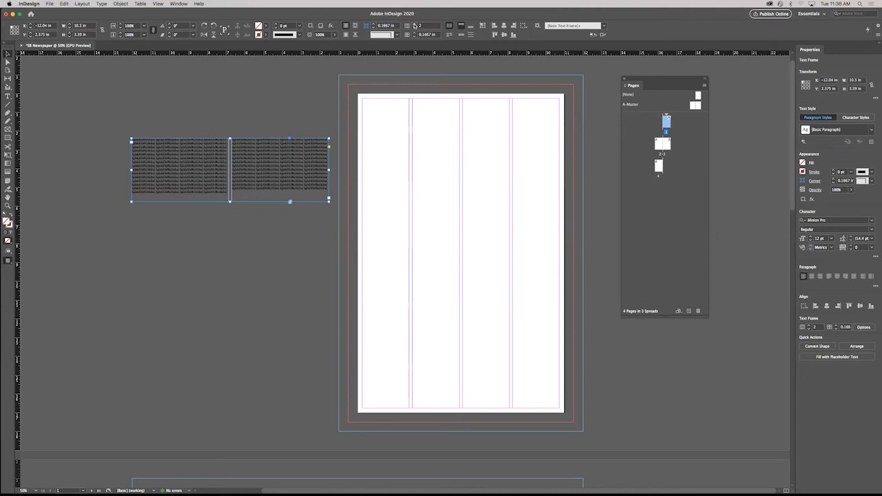
left_click(415, 25)
left_click(414, 25)
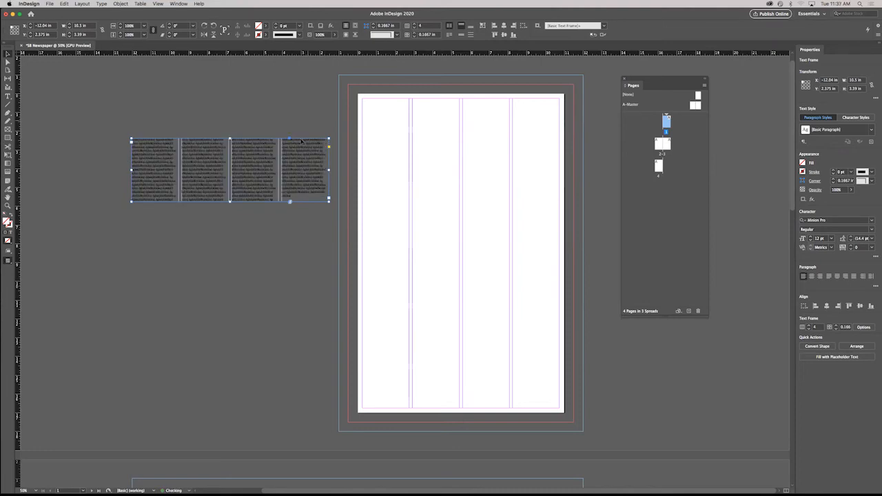
left_click_drag(268, 157, 490, 125)
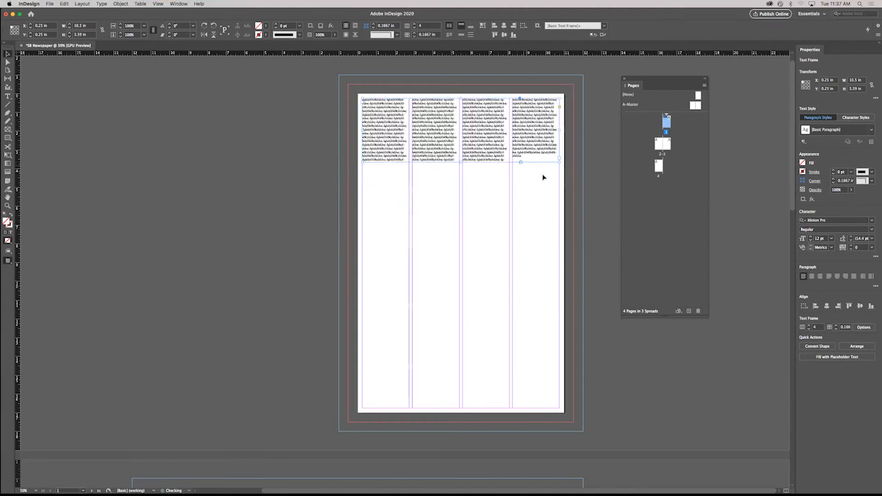
left_click(597, 186)
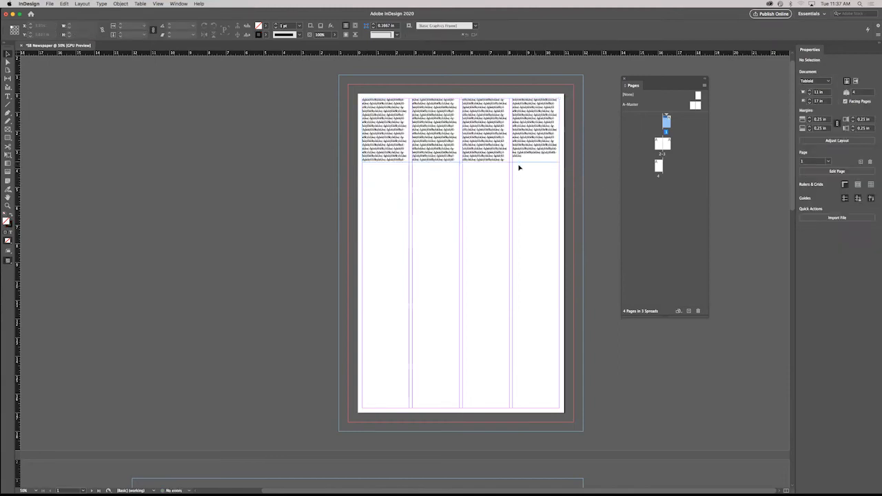
Place two stacked copies of the text frame below the original, setting the first copy to 2 columns and the second to 3 columns
left_click_drag(490, 164, 496, 235)
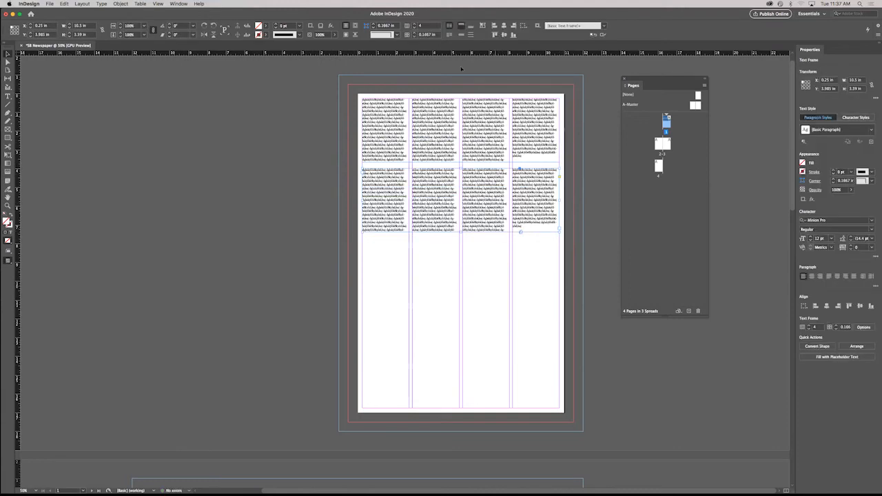
left_click(415, 28)
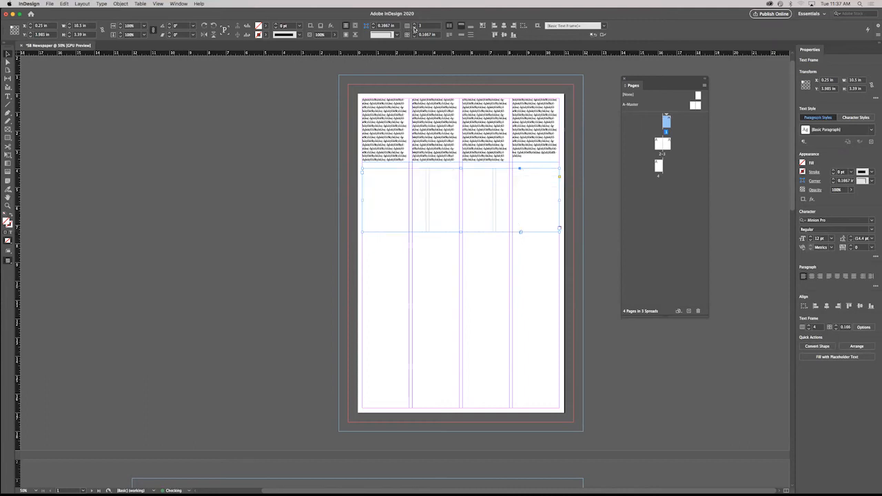
left_click(414, 28)
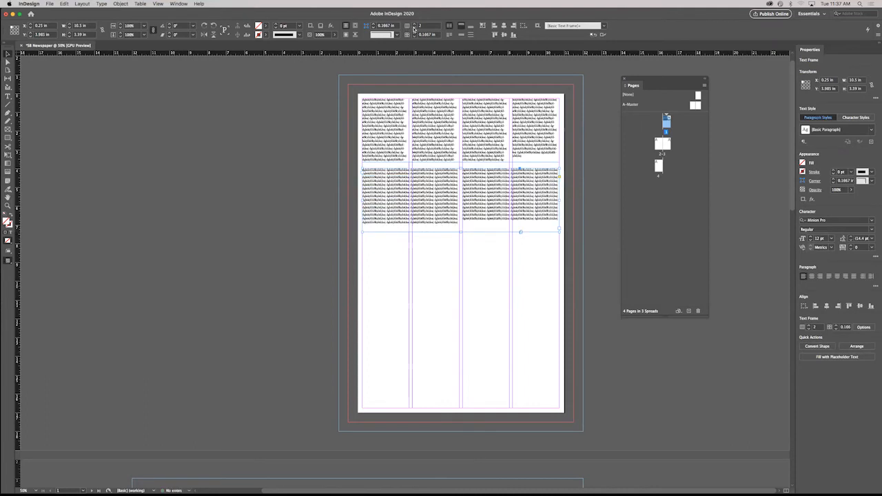
left_click_drag(489, 235, 489, 306)
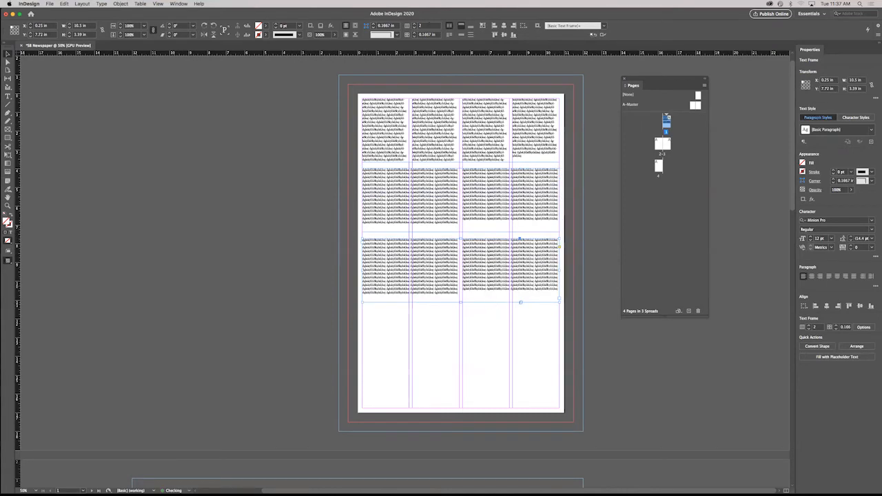
left_click(415, 25)
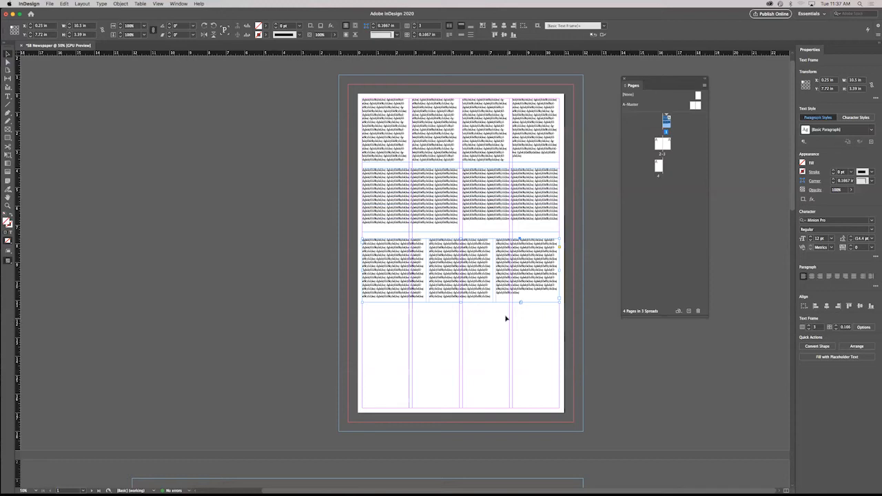
Place another copy of the text frame below the three-column one and set it to 1 column
left_click_drag(501, 301, 501, 382)
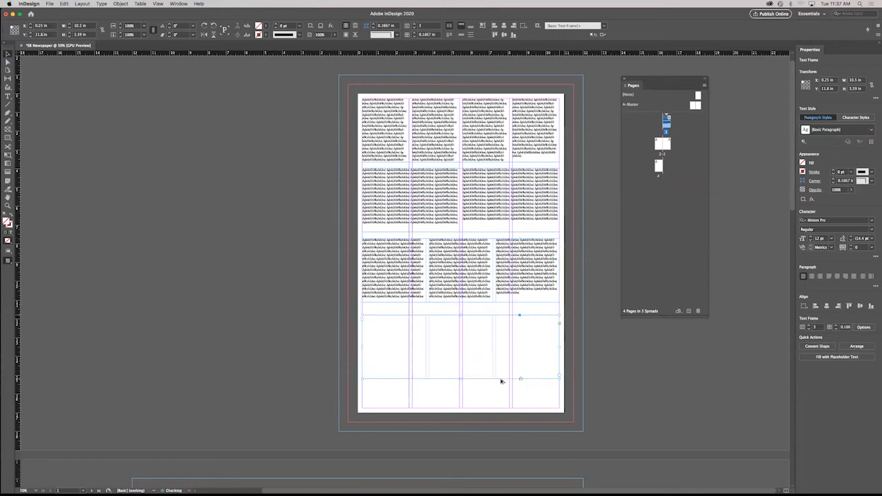
left_click(414, 29)
left_click(415, 29)
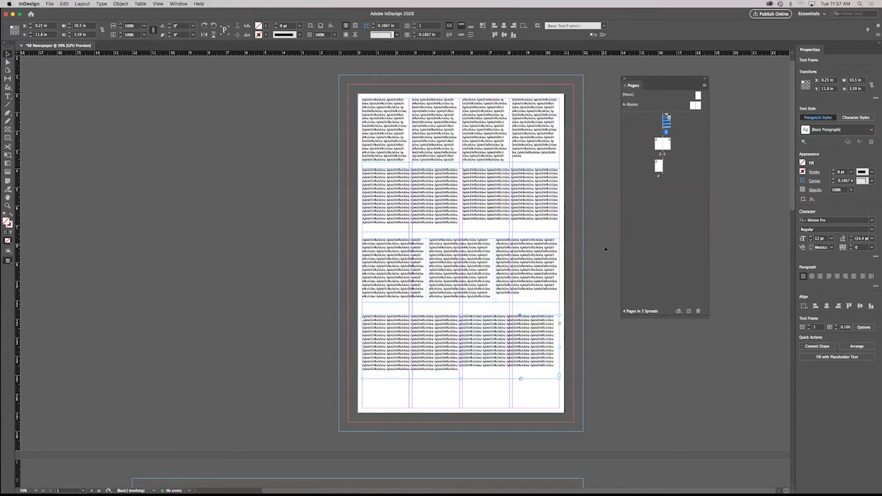
left_click(135, 200)
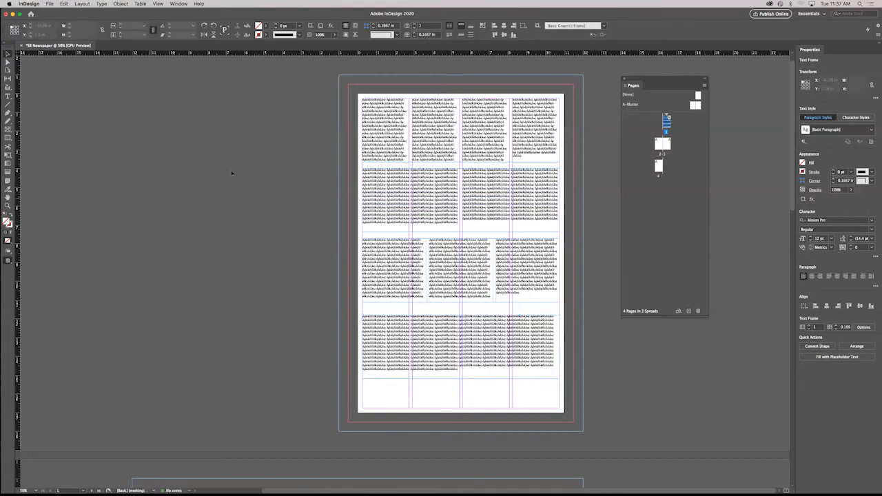
Turn on Overprint Preview, view page 1 in Presentation screen mode and return to the normal view
left_click(178, 4)
mouse_move(158, 4)
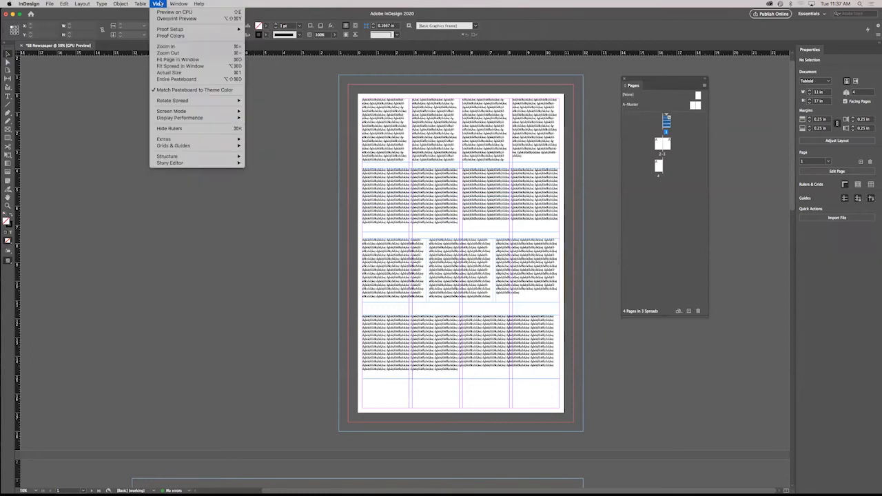
left_click(167, 19)
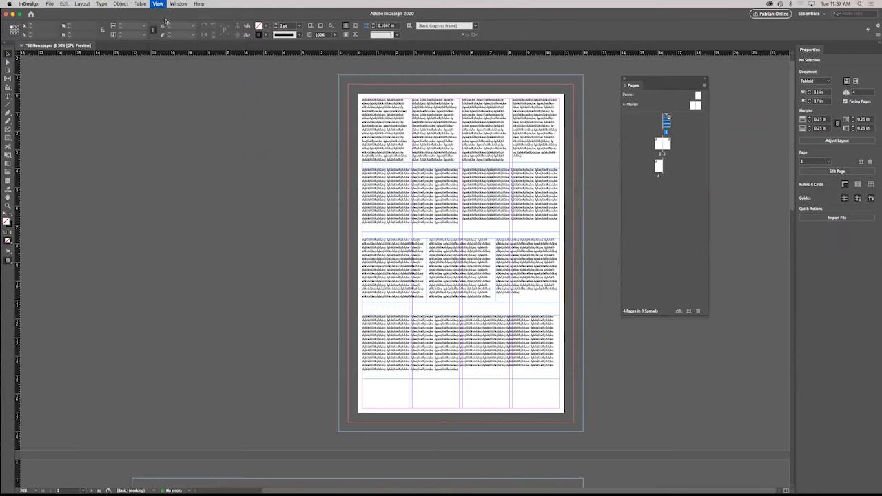
left_click(157, 3)
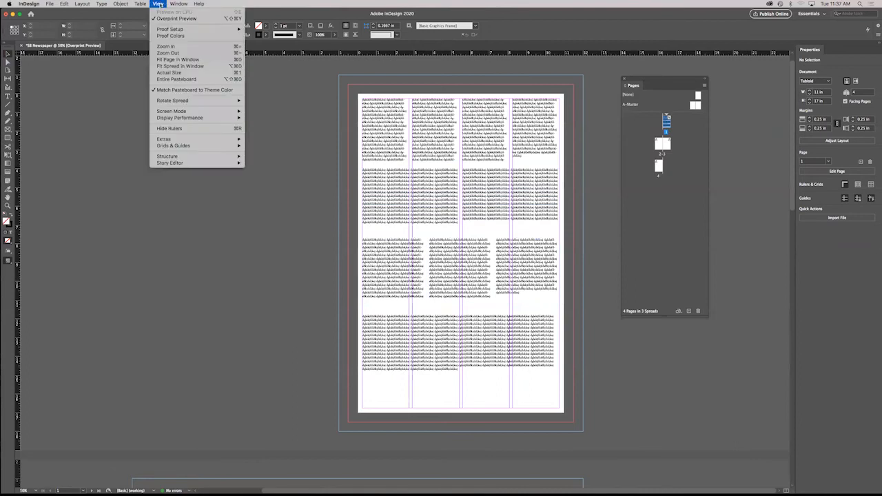
mouse_move(169, 31)
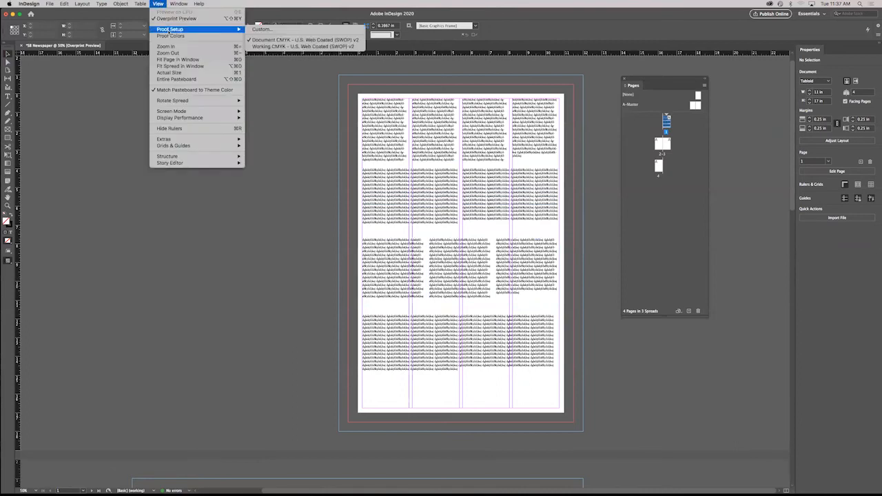
mouse_move(204, 111)
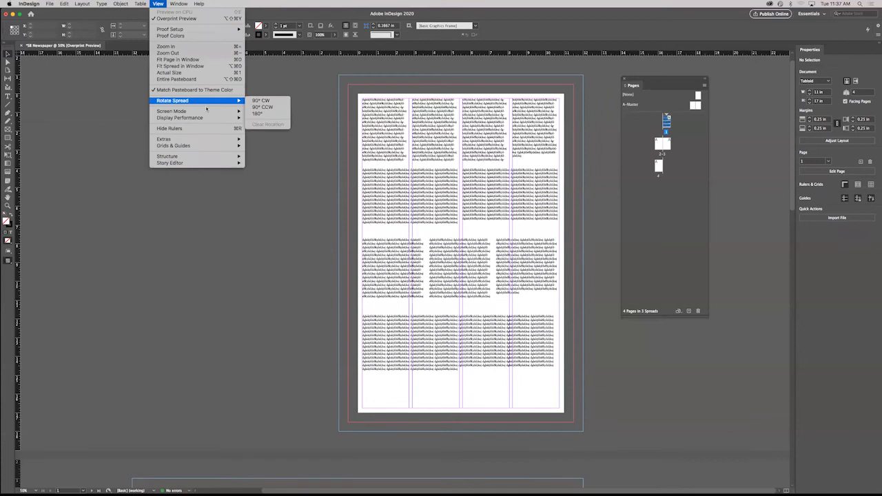
left_click(266, 140)
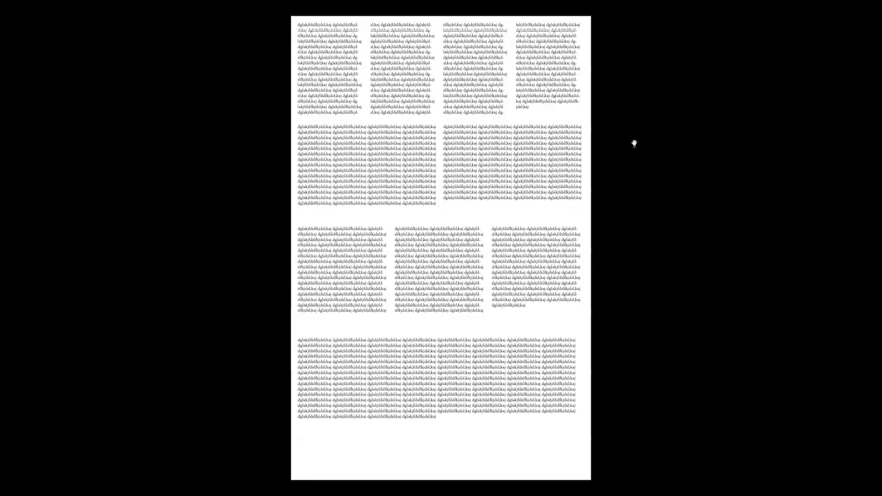
key("Escape")
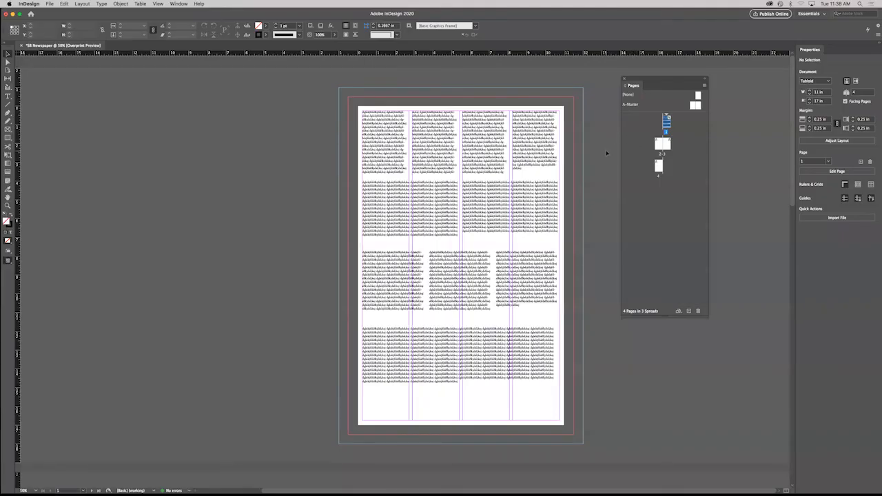
Move all four sample text frames from page 1 onto the pasteboard beside it, stacked in order
left_click_drag(473, 154, 218, 156)
left_click_drag(421, 200, 160, 232)
left_click_drag(393, 285, 113, 328)
left_click_drag(396, 360, 99, 406)
left_click(49, 121)
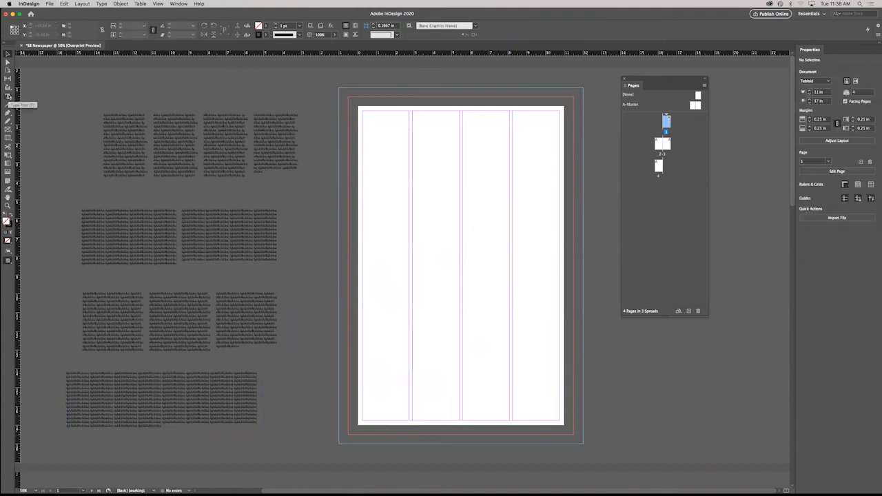
Draw a text frame across the first two columns at the top of page 1 and paste repeated filler words into it
left_click(8, 97)
left_click(8, 96)
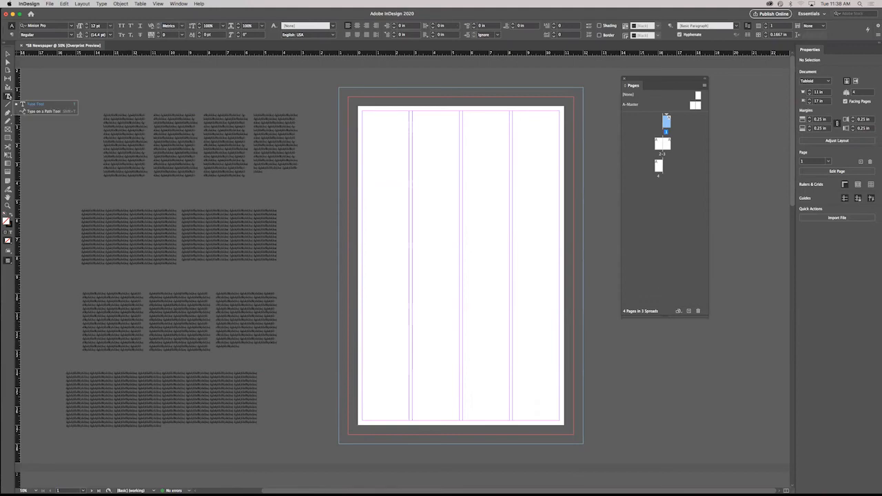
left_click_drag(363, 111, 459, 167)
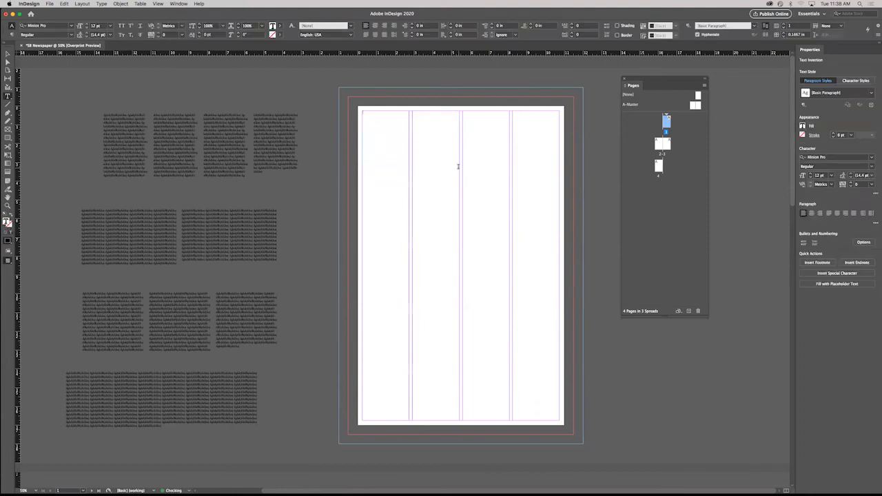
key("super+v")
key("super+v")
key("super+v")
key("super+v")
key("super+v")
key("super+v")
key("super+v")
key("super+v")
key("super+v")
key("super+v")
key("super+v")
key("super+v")
key("super+v")
key("super+v")
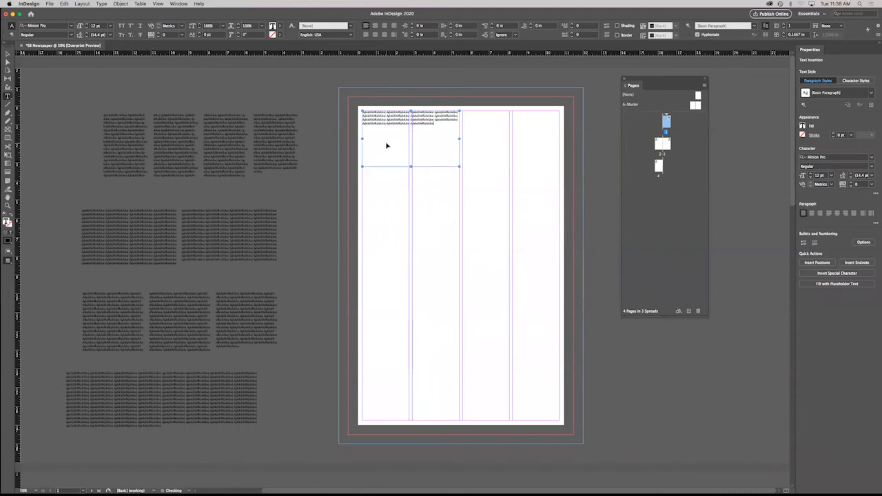
Keep pasting the repeated filler words into the two-column-wide text frame on page 1 until it is nearly full
key("super+v")
key("super+v")
key("super+v")
key("super+v")
key("super+v")
key("super+v")
key("super+v")
key("super+v")
key("super+v")
key("super+v")
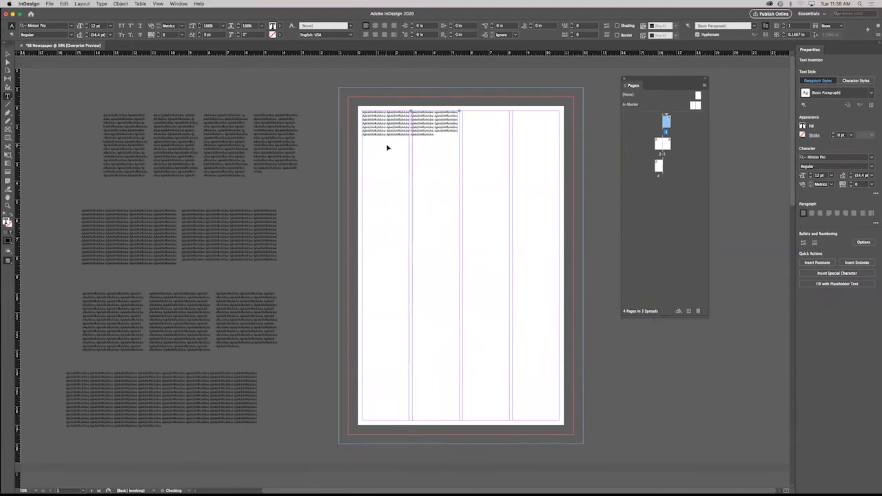
key("super+v")
key("super+v")
key("super+v")
key("super+v")
key("super+v")
key("super+v")
key("super+v")
key("super+v")
key("super+v")
key("super+v")
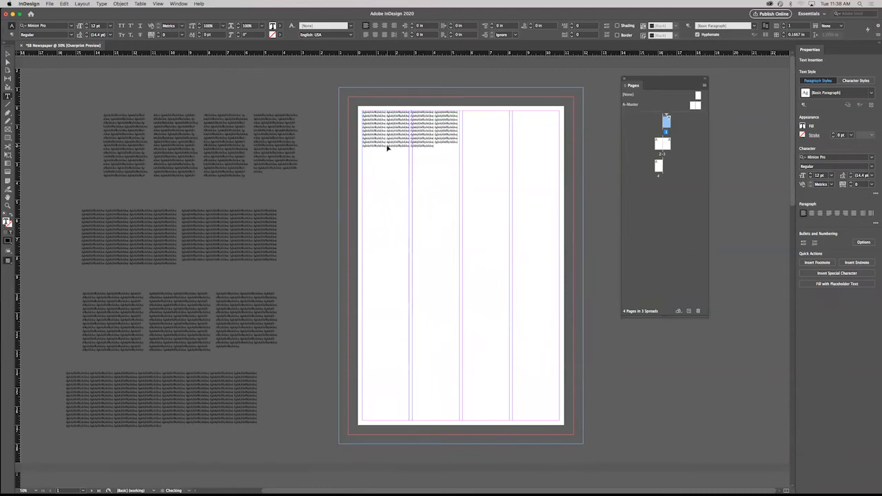
key("super+v")
key("super+v")
key("super+v")
key("super+v")
key("super+v")
key("super+v")
key("super+v")
key("super+v")
key("super+v")
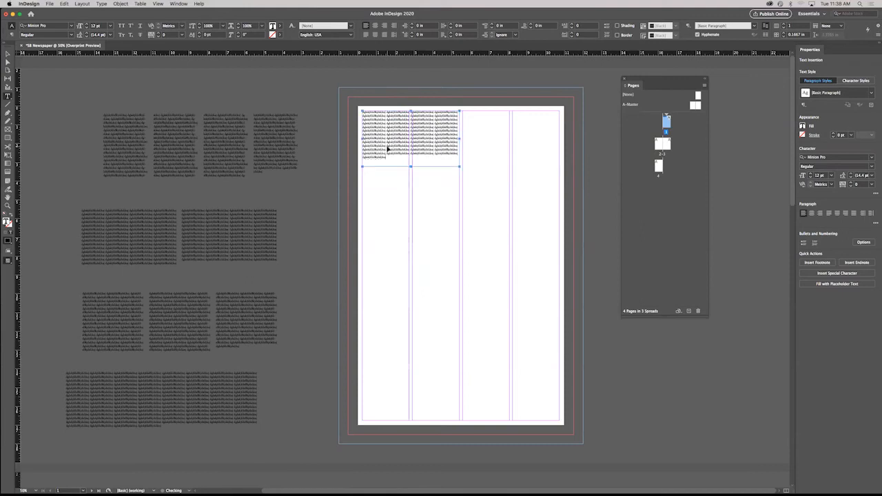
key("super+v")
key("super+v")
left_click(7, 53)
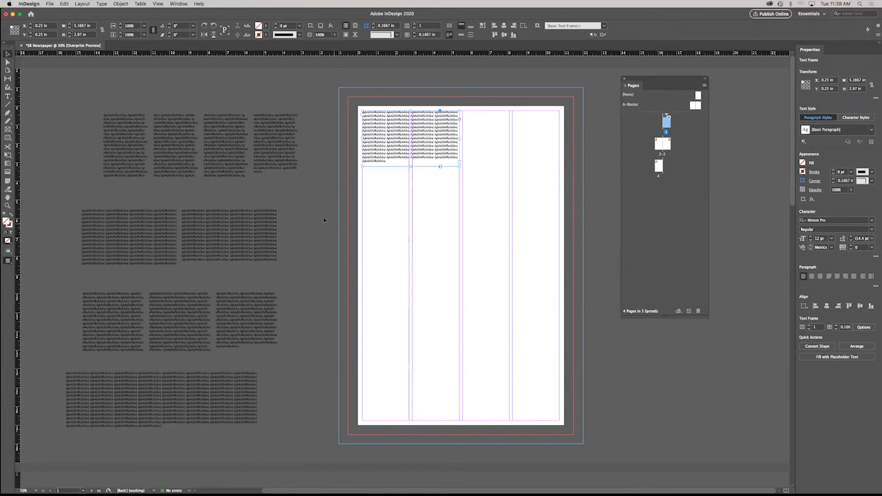
Place a copy of the filler text frame below the original on page 1 and set it to 2 columns
left_click(409, 164)
left_click_drag(415, 168, 414, 247)
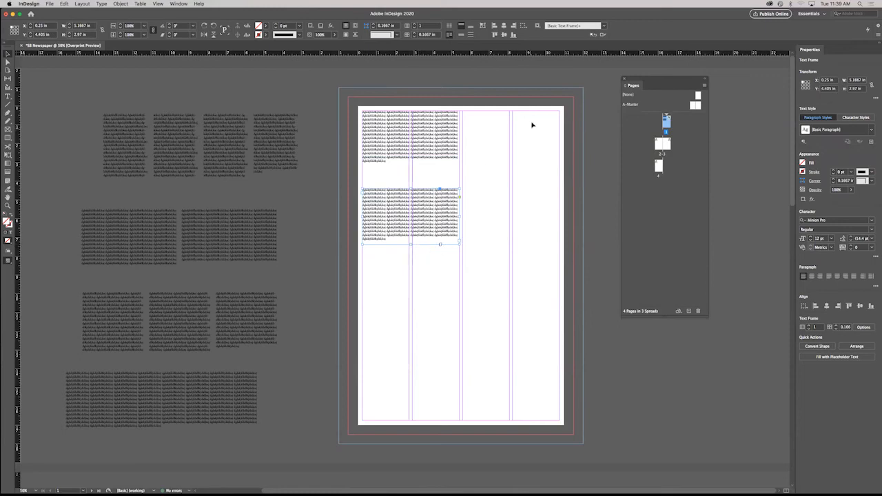
left_click(416, 24)
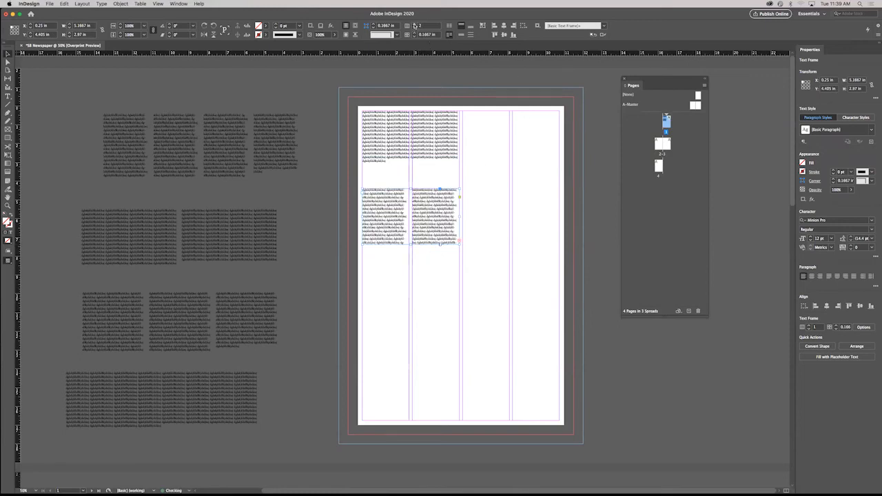
left_click(490, 218)
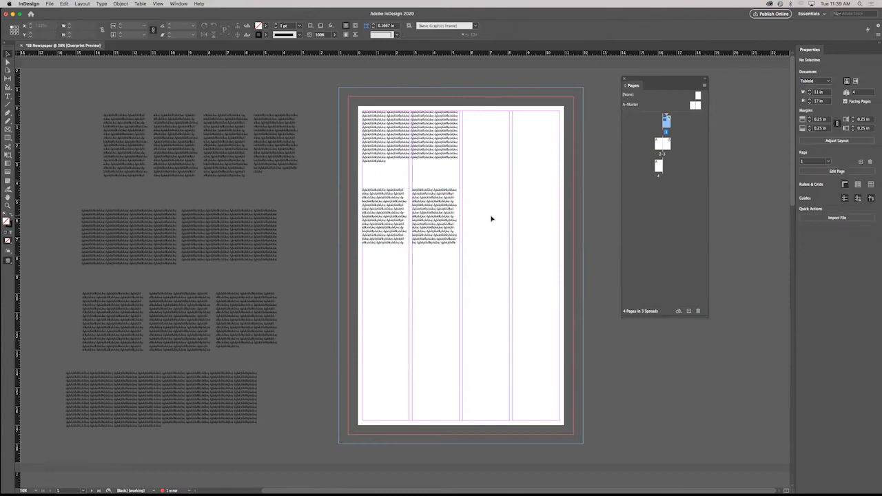
Place a copy of the two-column frame below it on page 1 and set it to 3 columns
left_click(428, 248)
left_click_drag(415, 247, 414, 324)
left_click(414, 25)
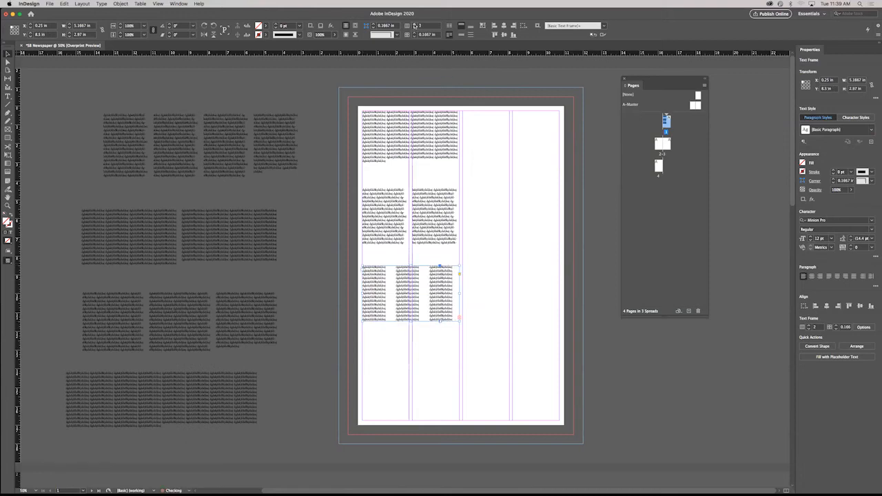
left_click(324, 211)
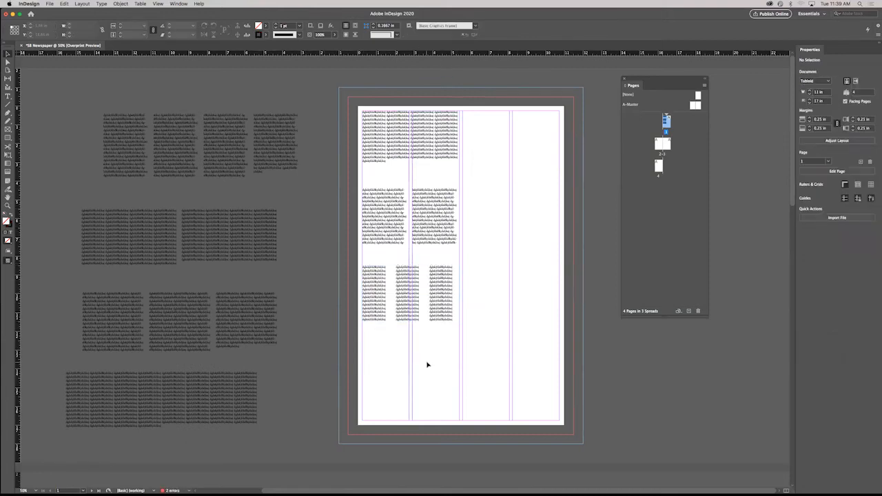
View page 1 in Presentation screen mode and return to the normal view
left_click(154, 4)
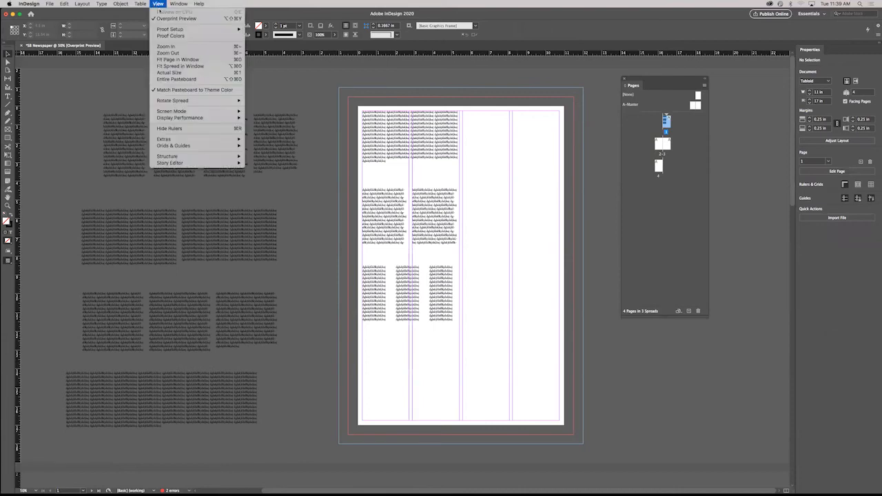
mouse_move(195, 111)
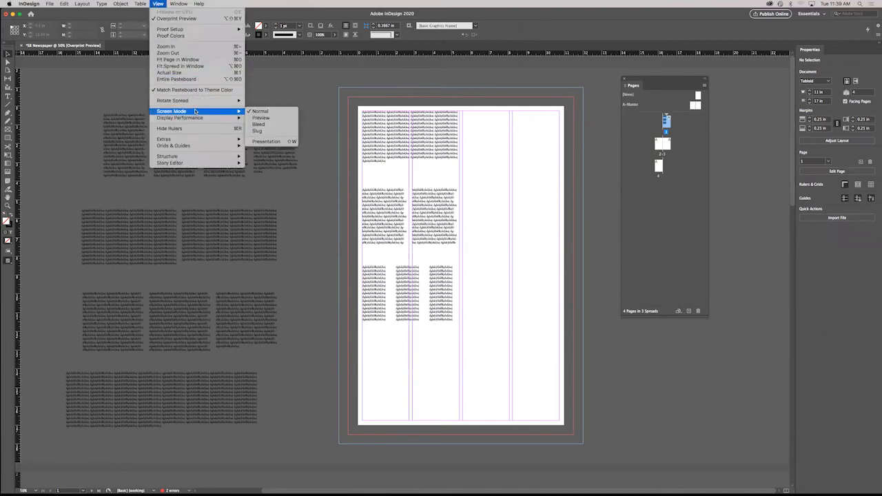
left_click(256, 141)
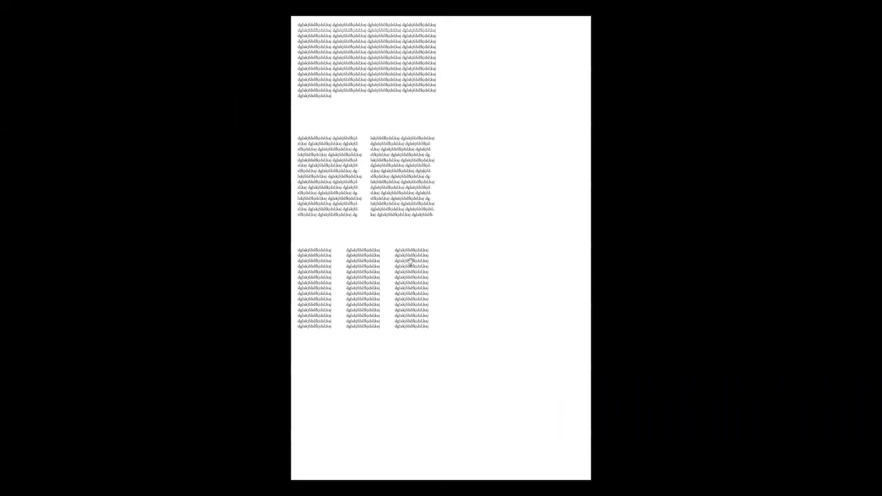
key("Escape")
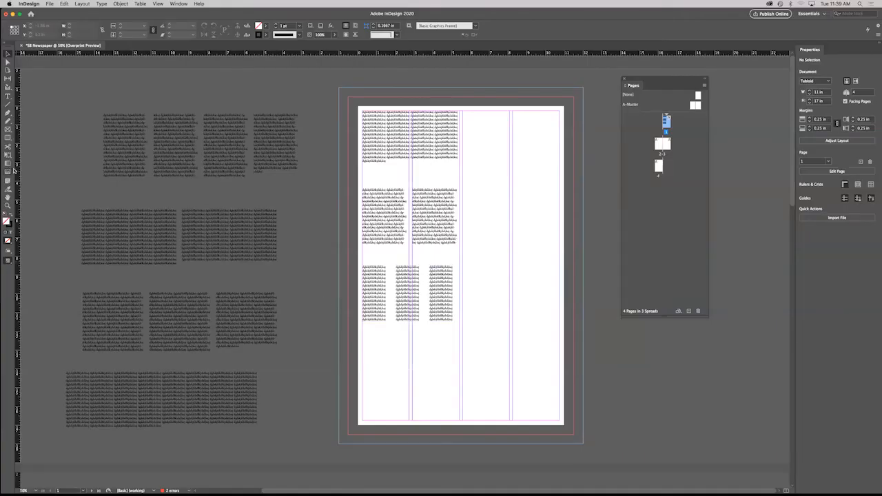
Set the Pencil tool's stroke to red (RGB 233, 31, 32) and cross out the three-column sample frame on page 1
left_click(10, 121)
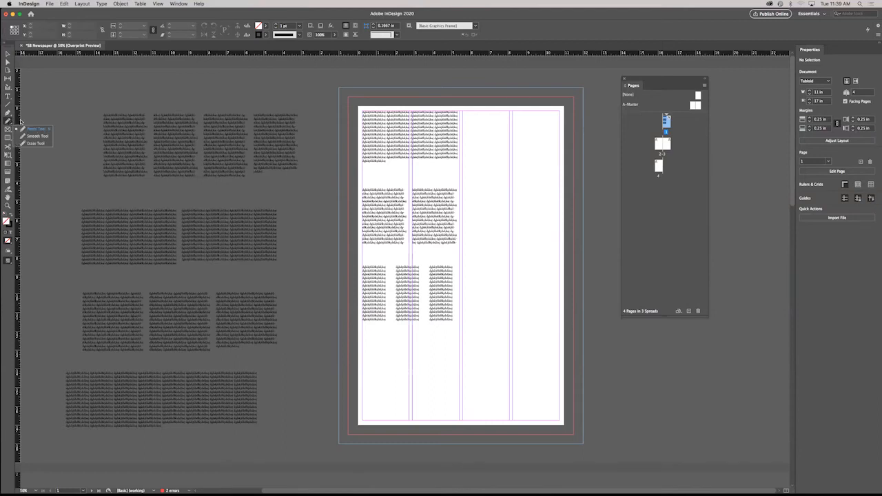
double_click(8, 224)
left_click(448, 219)
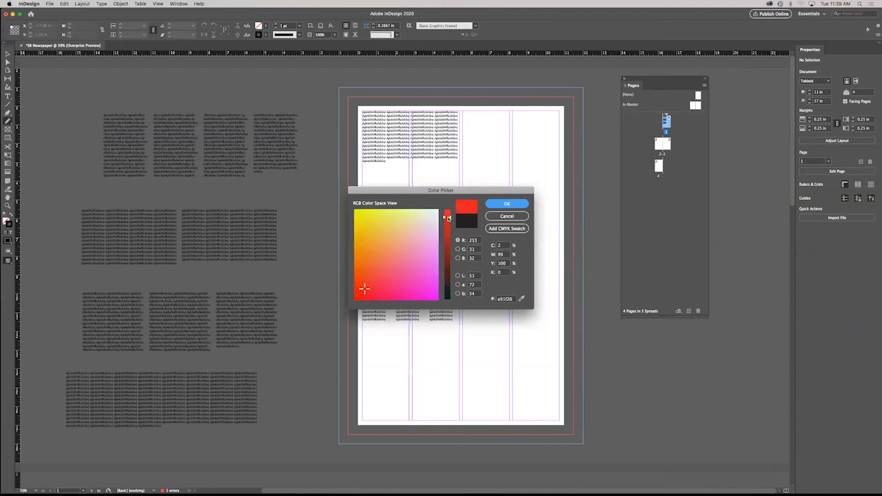
left_click(507, 203)
left_click_drag(364, 261, 462, 322)
left_click_drag(370, 323, 453, 270)
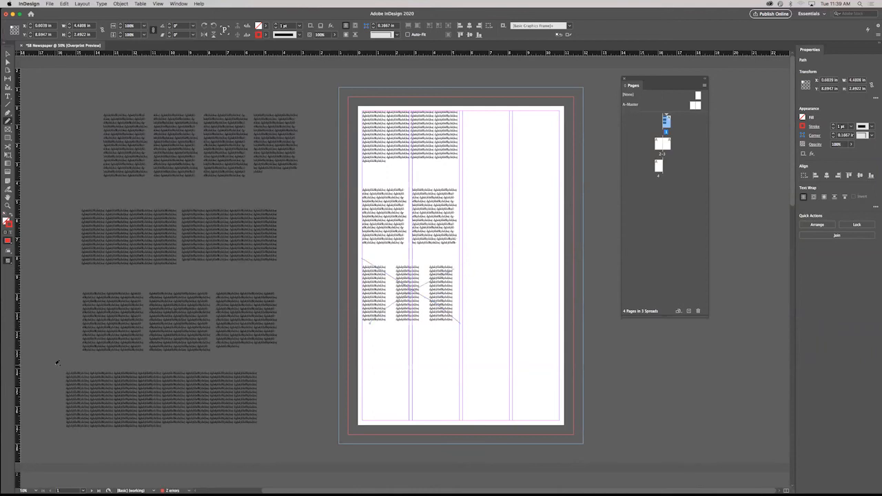
Cross out the wide single-column sample frame on the pasteboard with two red pencil strokes and deselect everything
left_click_drag(57, 363, 258, 418)
left_click_drag(247, 379, 267, 376)
left_click(7, 56)
left_click(63, 143)
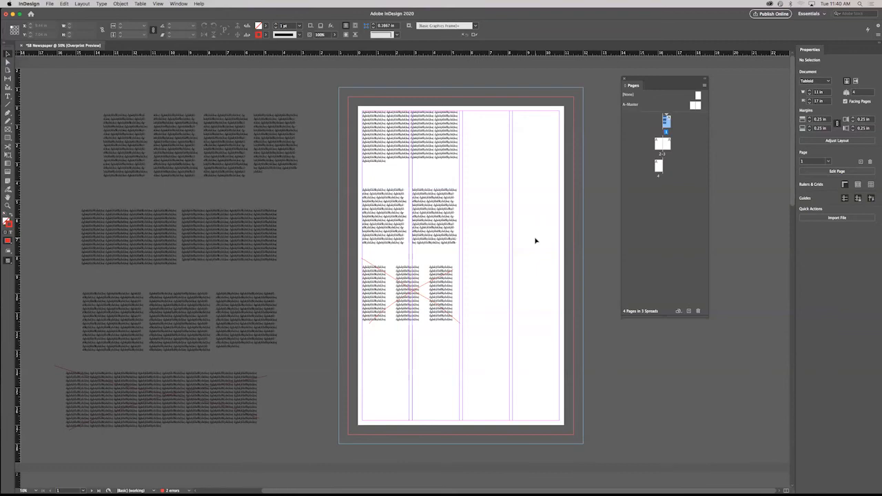
Move the three sample text frames and their red cross from page 1 onto the pasteboard on the page's empty side
left_click(416, 134)
left_click(428, 215, "shift")
left_click(437, 297, "shift")
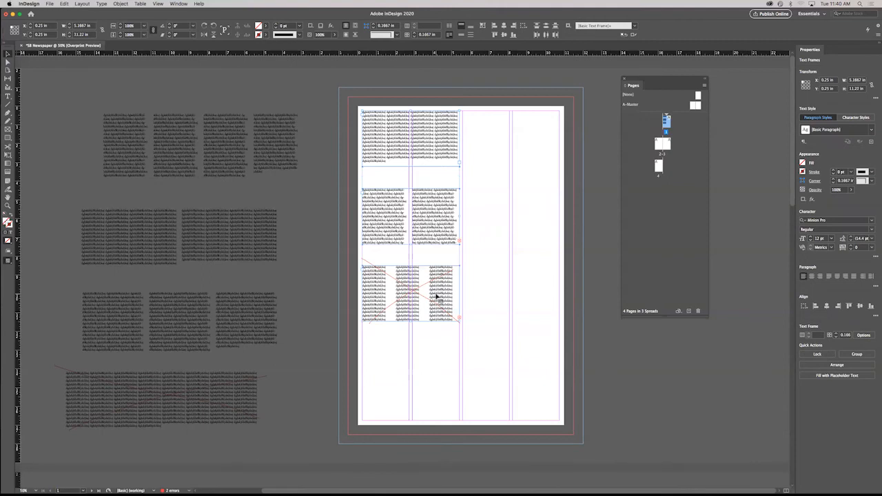
left_click(505, 122)
left_click_drag(494, 124, 365, 337)
left_click_drag(394, 299, 728, 416)
left_click(598, 191)
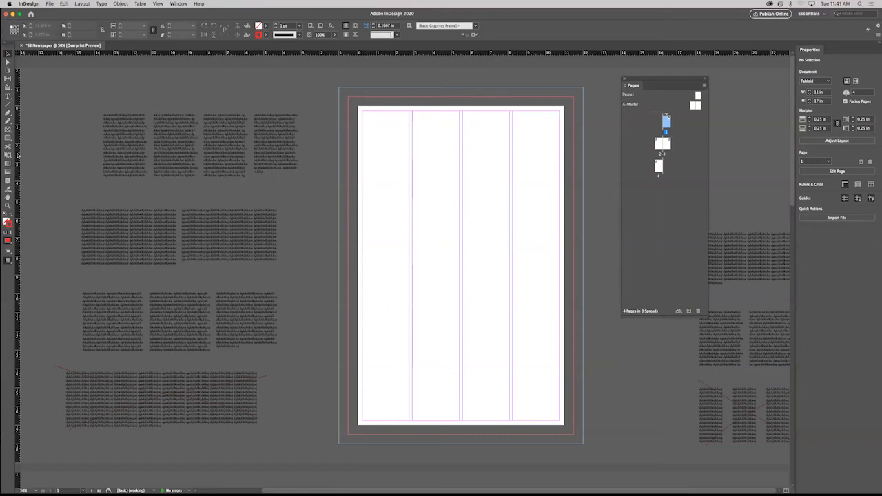
Draw a tall text frame in the first column of page 1 and paste repeated filler words until it overflows
left_click(8, 97)
left_click_drag(363, 183, 409, 403)
left_click_drag(410, 405, 409, 404)
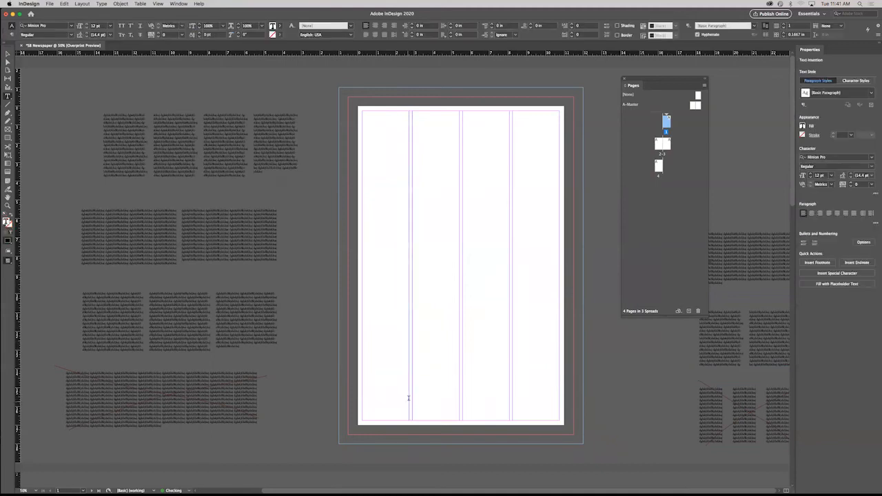
key("super+v")
key("super+v")
key("super+v")
key("super+v")
key("super+v")
key("super+v")
key("super+v")
key("super+v")
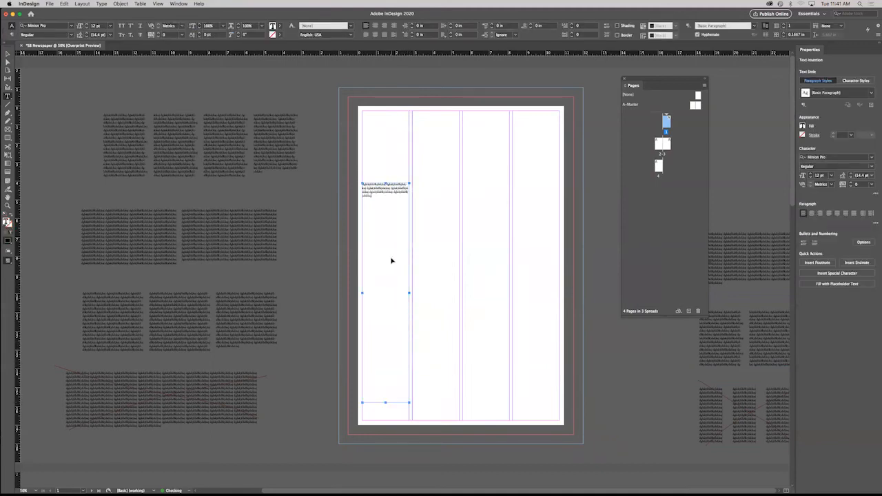
key("super+v")
key("super+v")
key("super+v")
key("super+v")
key("super+v")
key("super+v")
key("super+v")
key("super+v")
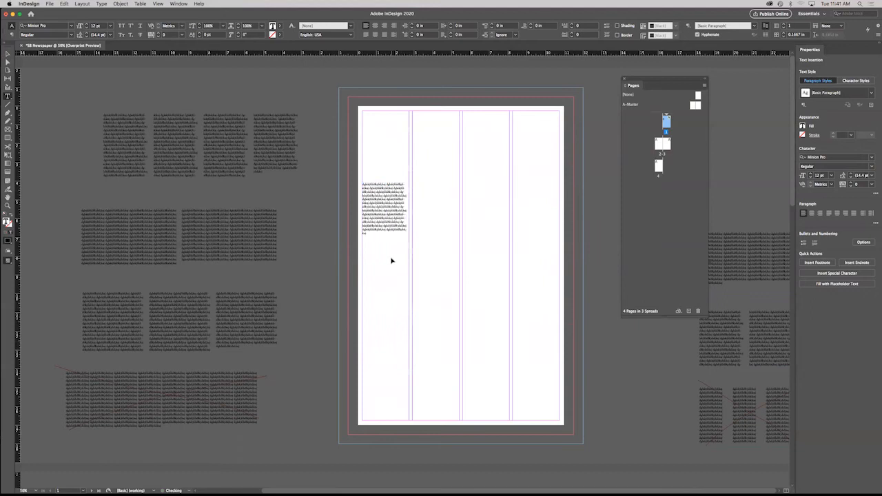
key("super+v")
key("super+v")
key("super+v")
key("super+v")
key("super+v")
key("super+v")
key("super+v")
key("super+v")
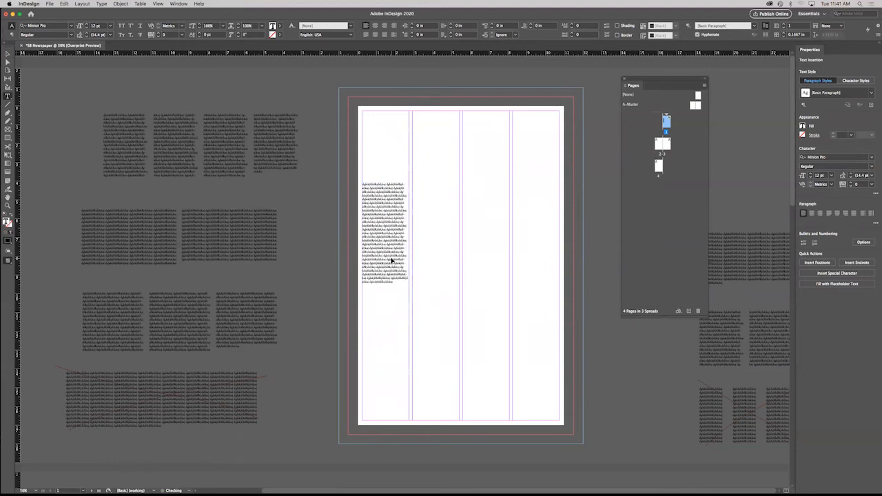
key("super+v")
key("super+v")
key("super+v")
key("super+v")
key("super+v")
key("super+v")
key("super+v")
key("super+v")
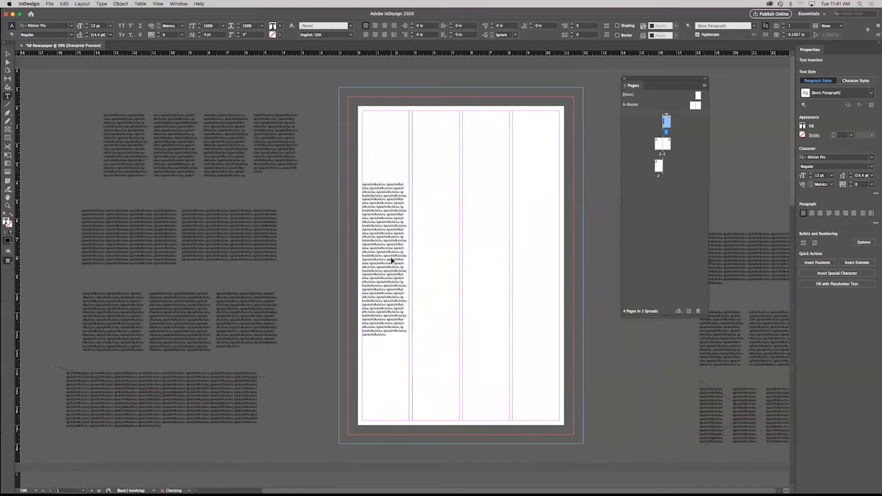
key("super+v")
key("super+v")
key("super+v")
key("super+v")
key("super+v")
key("super+v")
key("super+v")
key("super+v")
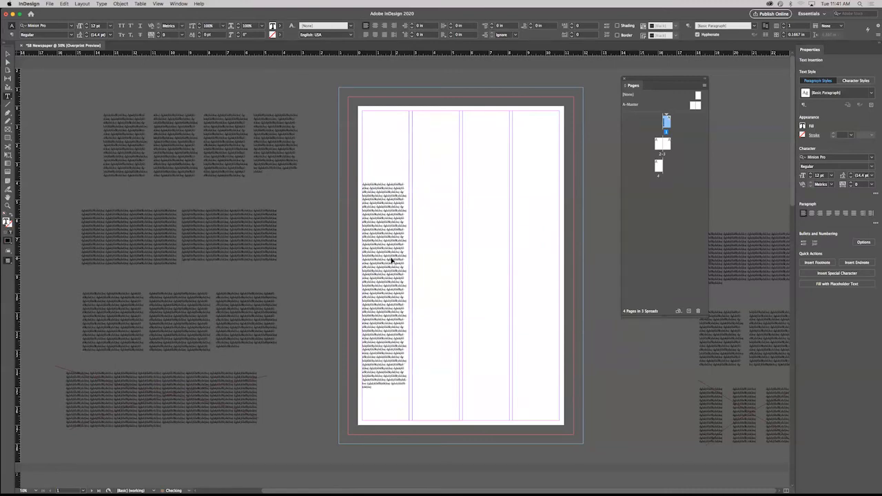
key("super+v")
key("super+v")
key("Escape")
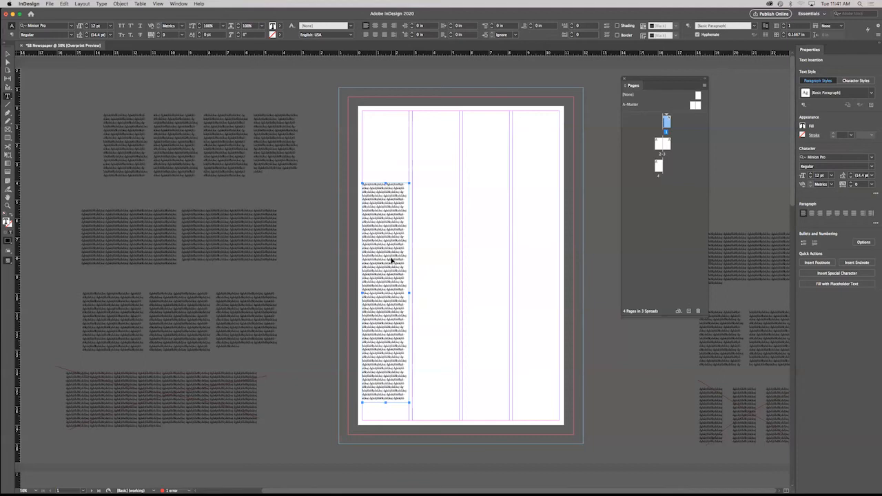
Undo the last pastes of filler words in the first-column frame, redo one change and deselect the frame
key("super")
key("super+z")
key("super+z")
key("super+z")
key("super+shift+z")
left_click(8, 54)
left_click(84, 86)
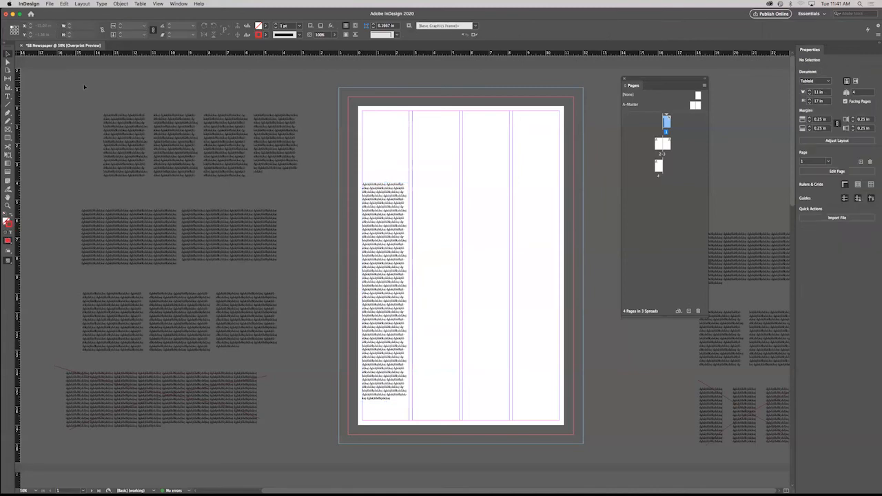
Draw a text frame above the first-column story and enter the headline "This is my Headline for this Story"
left_click(9, 130)
key("t")
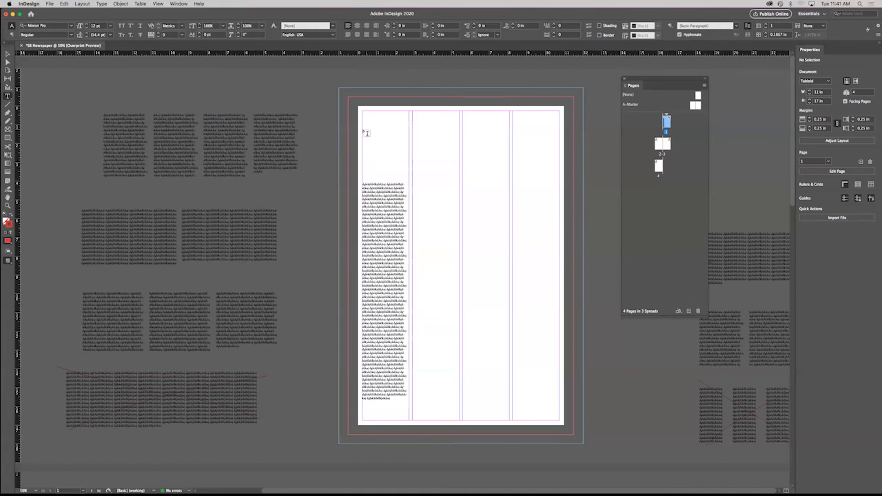
left_click_drag(363, 130, 410, 177)
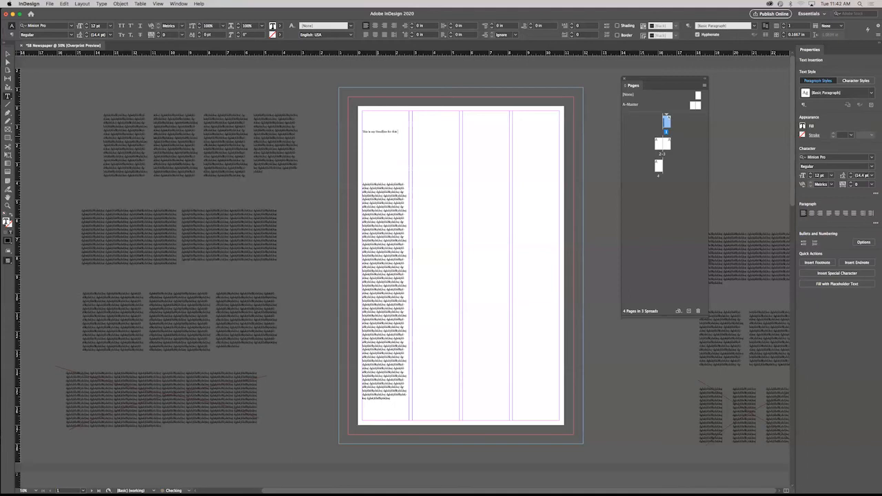
left_click(8, 53)
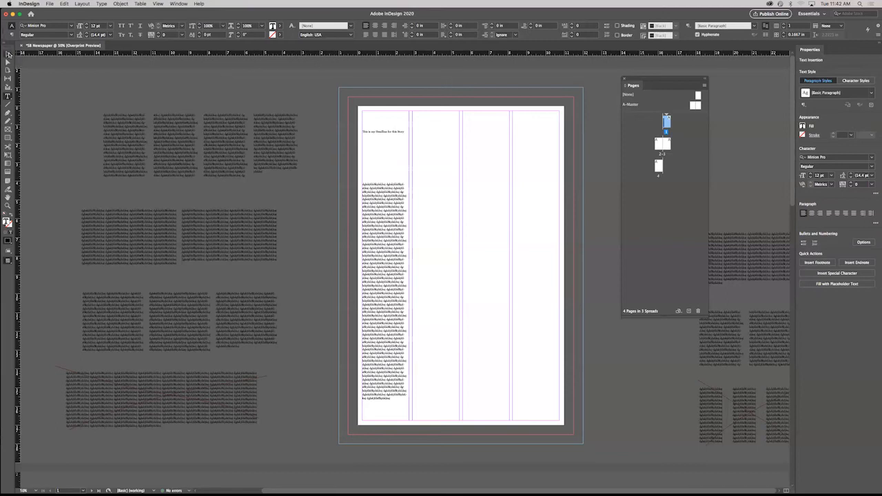
Set the whole headline text to 30 pt
triple_click(375, 132)
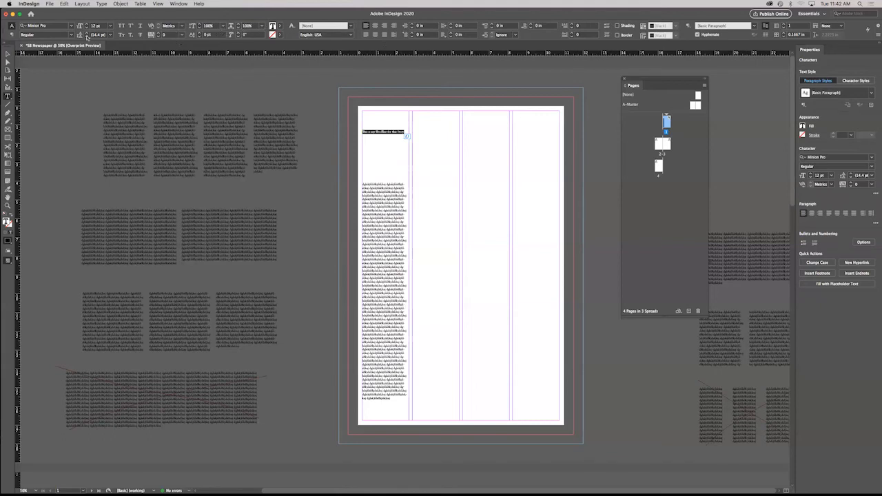
left_click(110, 27)
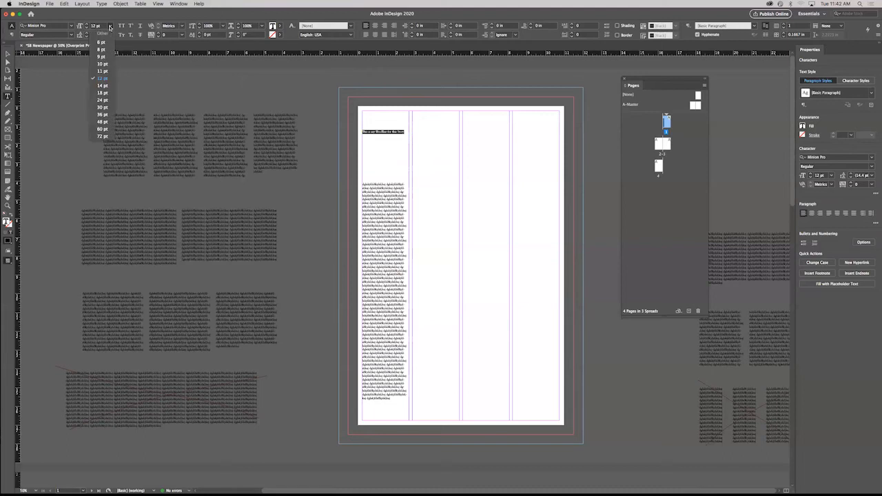
left_click(112, 109)
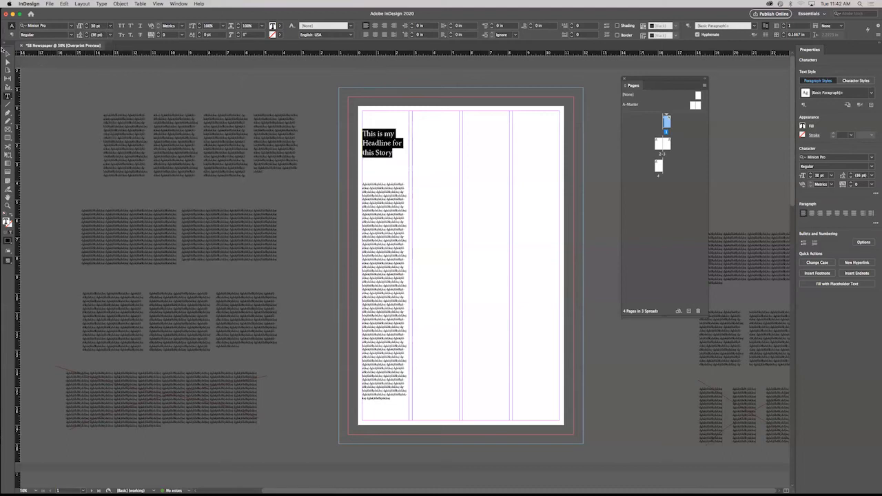
Widen the headline frame to 7.8333 in across three columns and reduce its height to 0.52 in
left_click(7, 54)
left_click_drag(409, 151, 509, 152)
left_click_drag(435, 172, 435, 140)
Try to move the first-column story frame up directly beneath the headline
left_click_drag(388, 196, 387, 157)
left_click(592, 181)
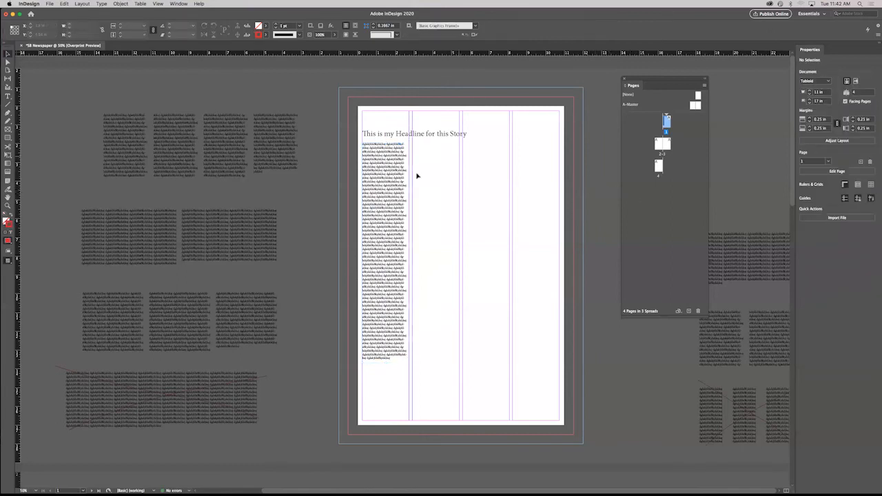
key("cmd+z")
Narrow the first story's headline frame to one column, make it tall enough for three lines, and set the story directly beneath it
left_click(446, 137)
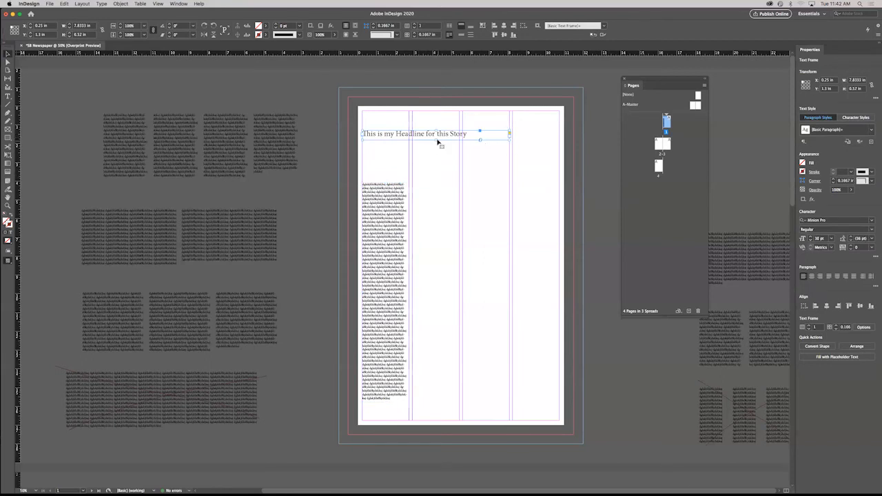
left_click_drag(436, 140, 434, 156)
left_click_drag(510, 143, 387, 161)
left_click(384, 183)
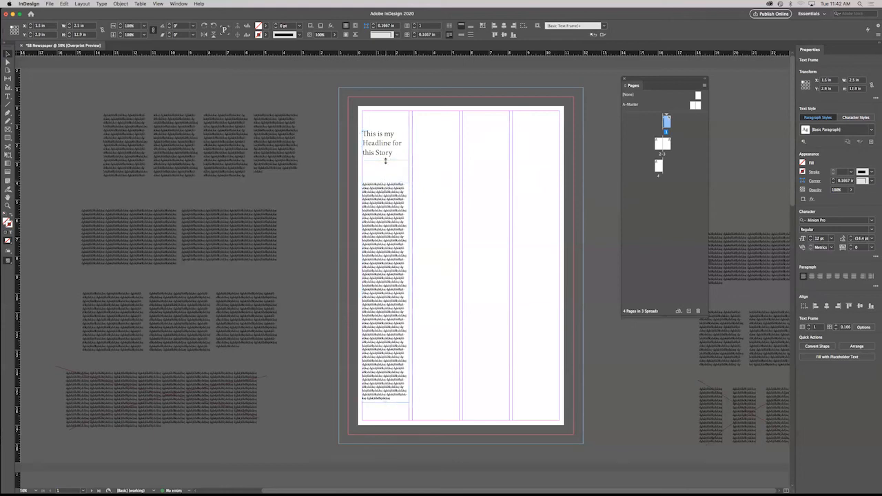
left_click(450, 195)
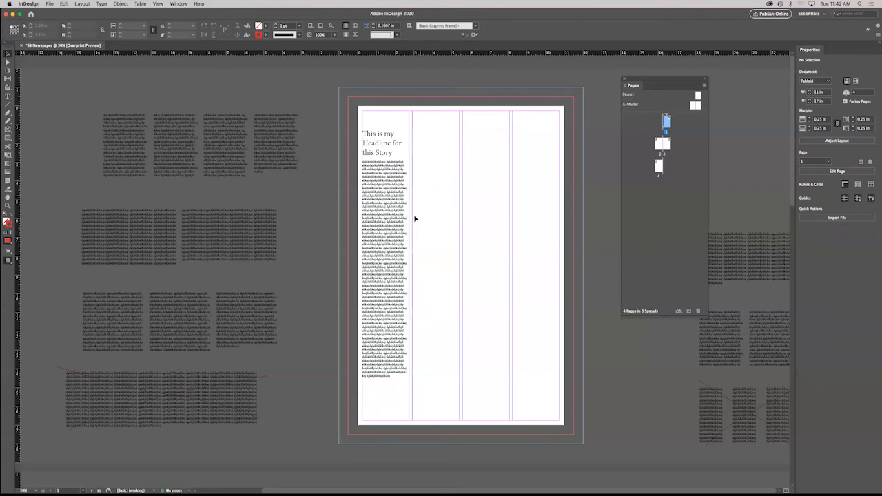
Move the two-column text sample onto the front page across columns two to four, with the frame 7.8333 in wide
mouse_move(116, 317)
left_mouse_down()
mouse_move(443, 310)
mouse_move(128, 315)
left_mouse_up()
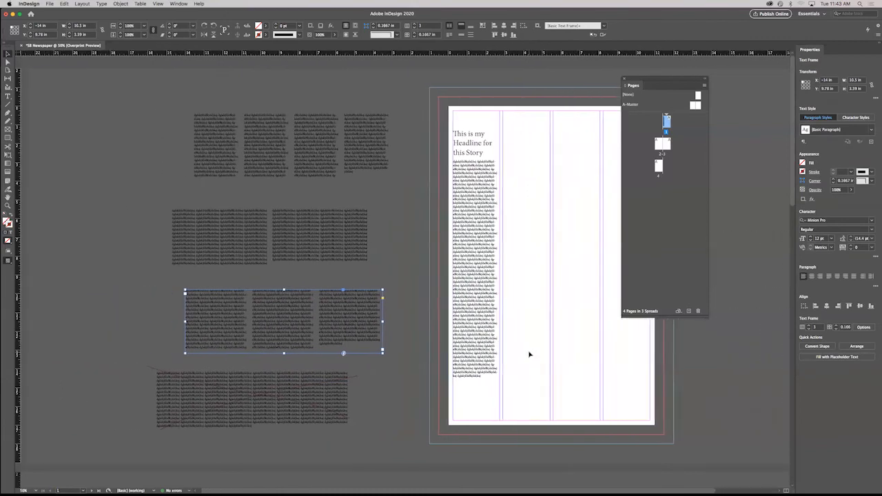
left_click_drag(749, 273, 738, 250)
left_click_drag(261, 244, 560, 338)
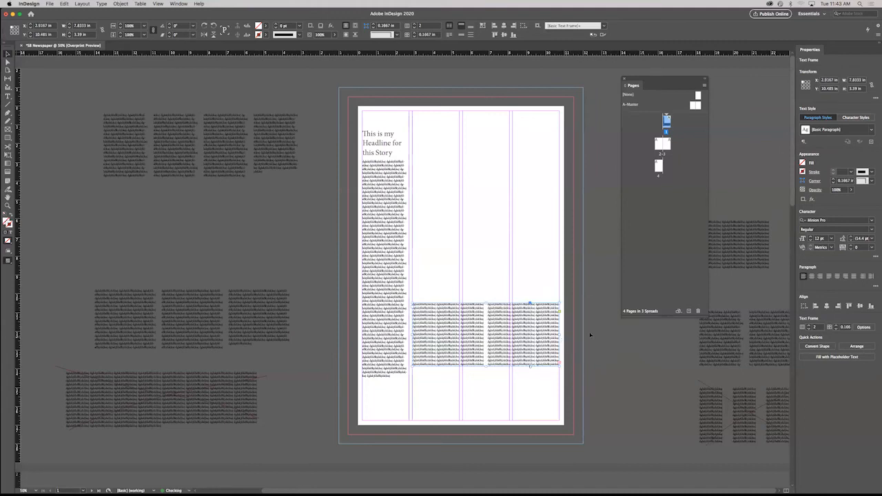
left_click(643, 401)
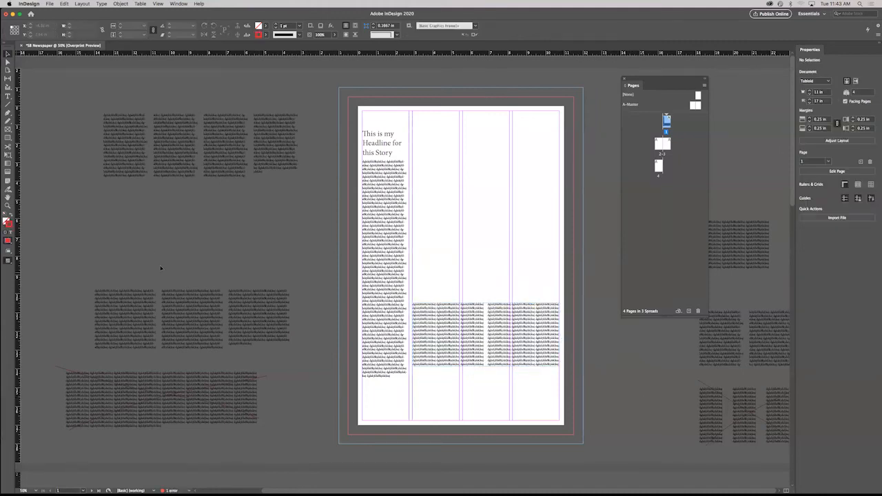
Draw a text frame about 7.83 by 0.62 in above the two-column story and enter the headline "This Is My Headline"
left_click(8, 96)
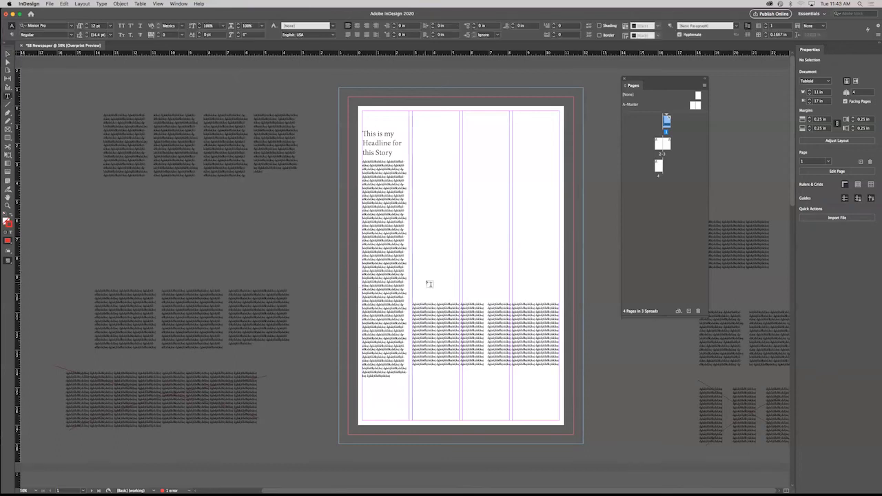
left_click_drag(414, 287, 561, 297)
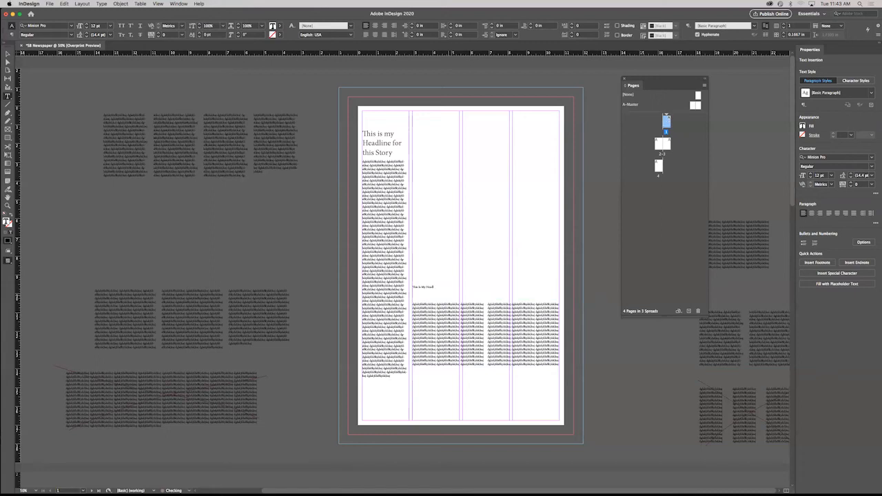
left_click(7, 54)
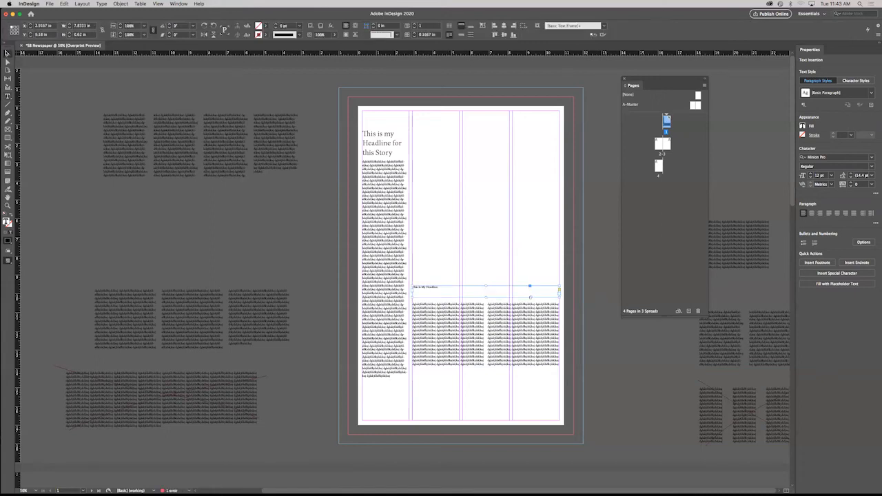
Set the whole "This Is My Headline" text to 48 pt
key("super+a")
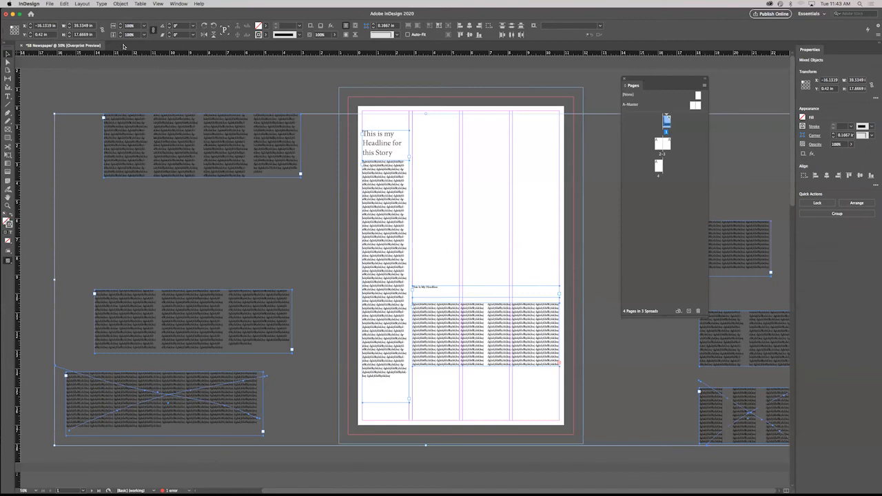
triple_click(450, 290)
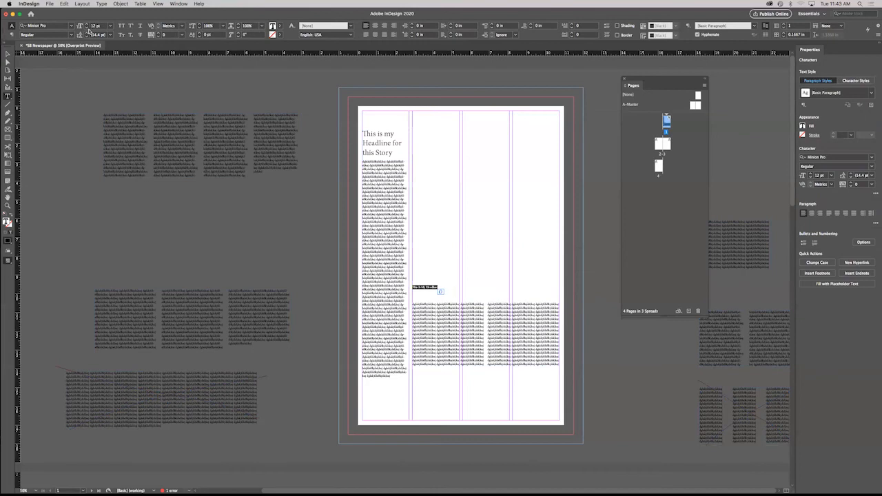
left_click(109, 26)
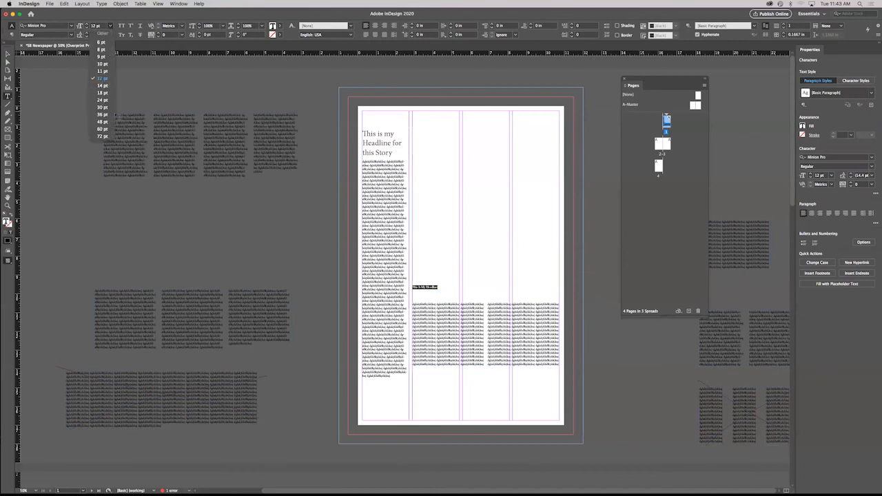
left_click(105, 117)
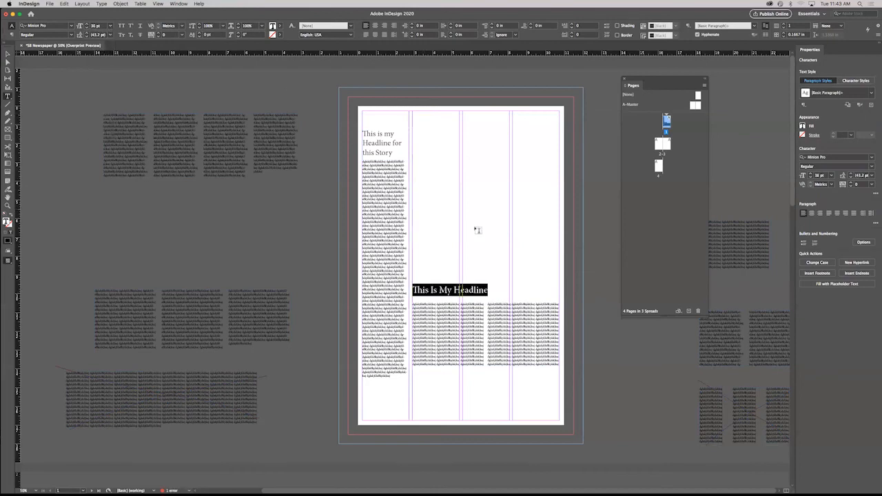
left_click(110, 26)
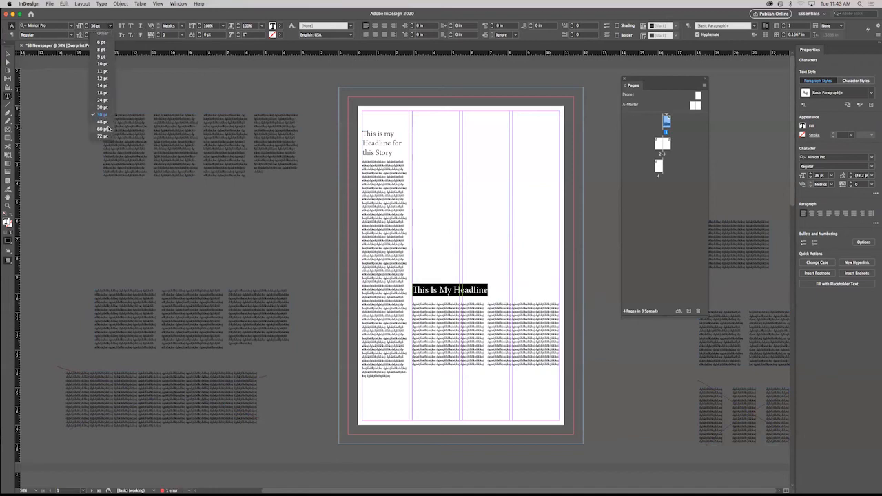
left_click(103, 121)
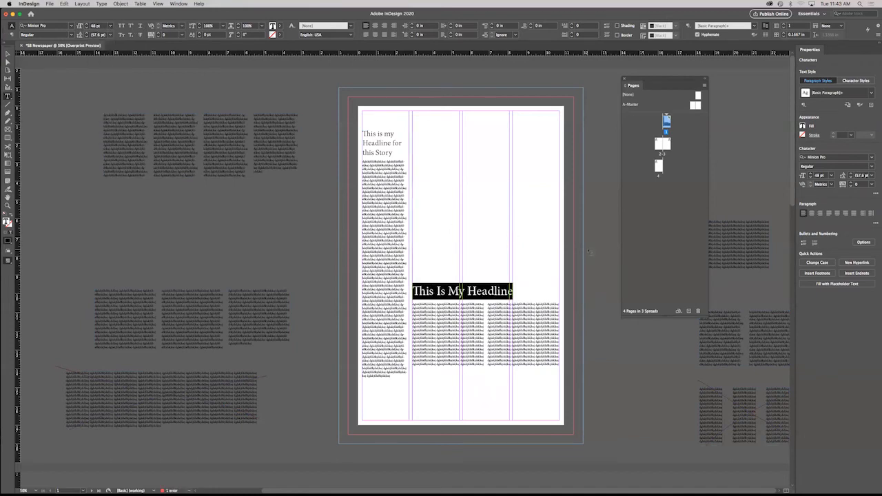
left_click(560, 328)
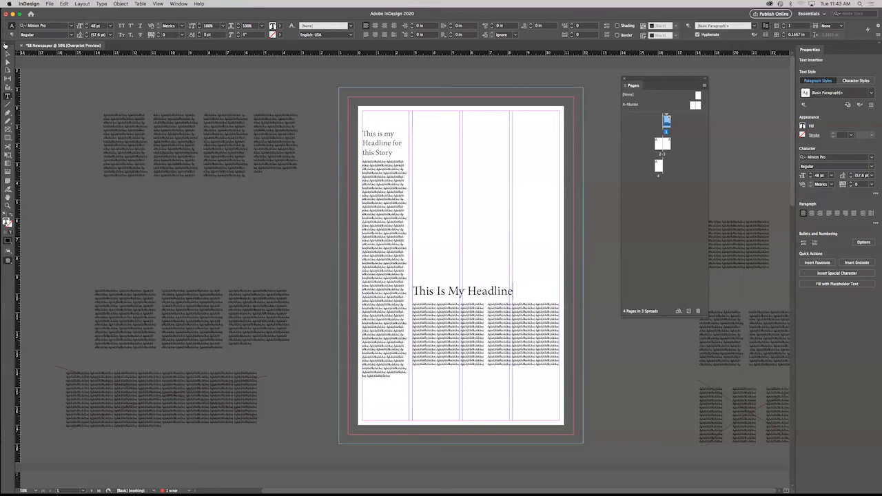
Move the large headline and its two-column story up the page, with the story directly beneath the headline at about Y 5.72 in
left_click(8, 54)
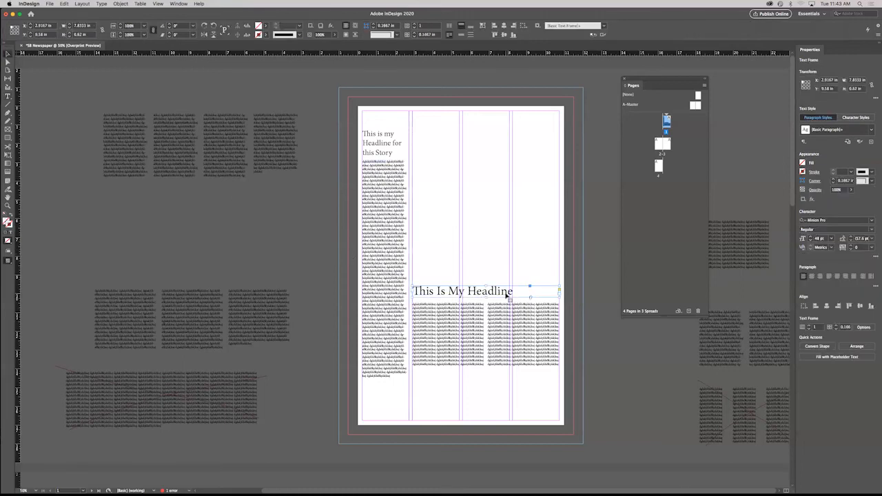
left_click_drag(508, 293, 506, 209)
left_click_drag(490, 347, 496, 255)
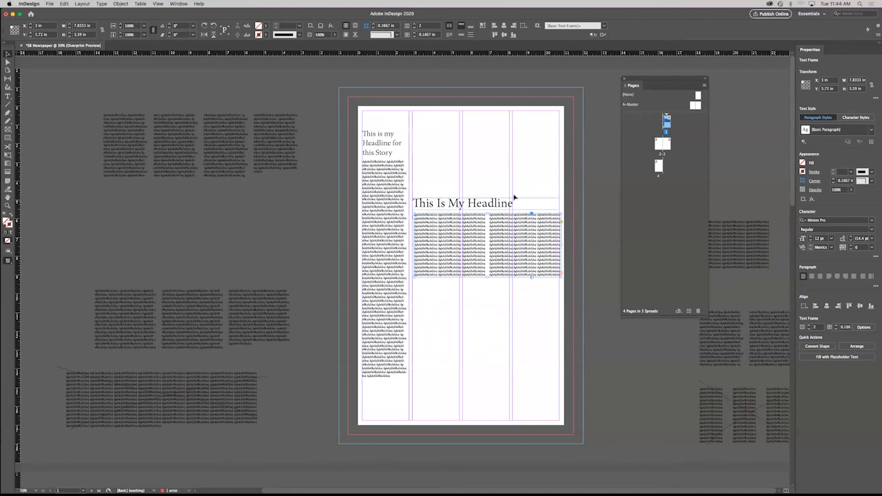
Insert the word "Exciting" before "Headline" in the large headline, making it "This Is My Exciting Headline"
double_click(469, 201)
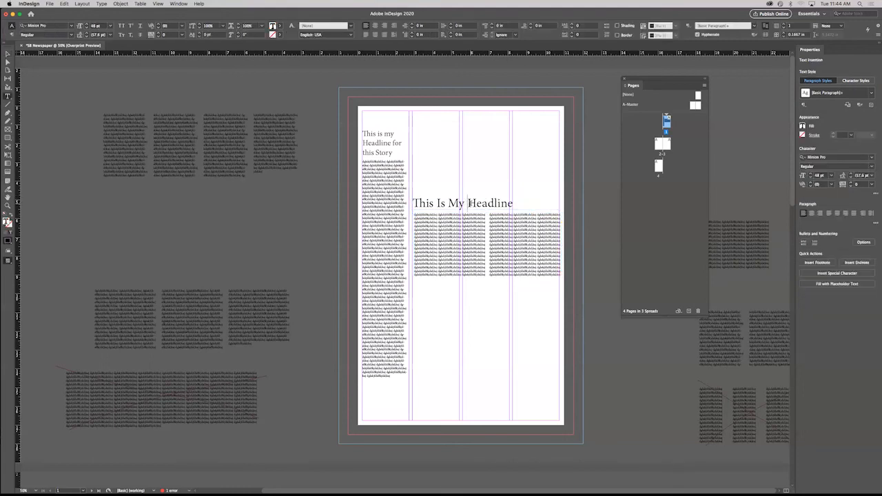
type("Exciting")
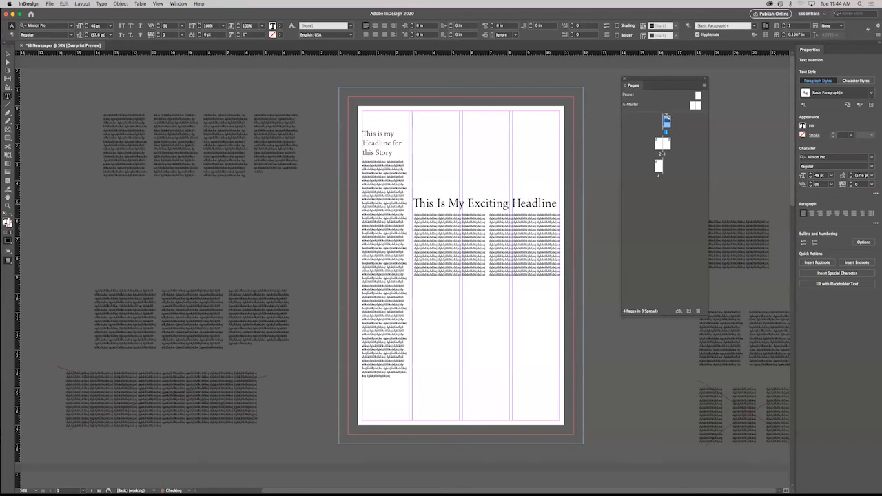
key("Escape")
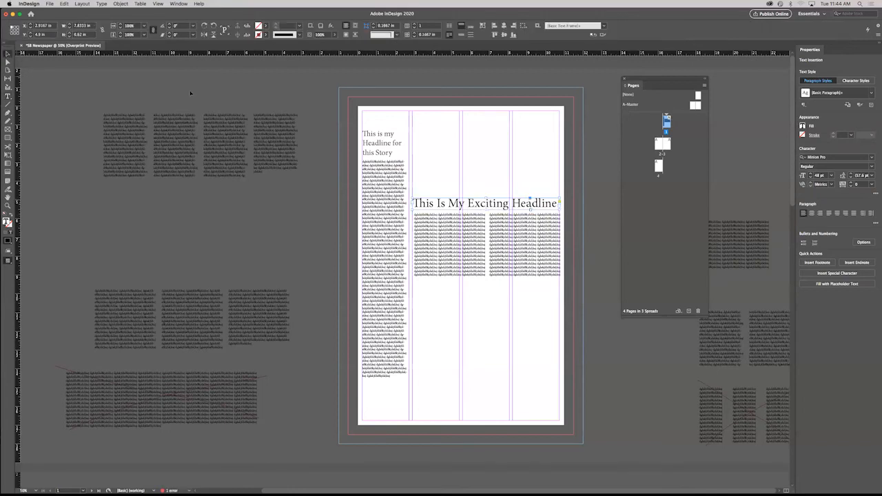
left_click(310, 110)
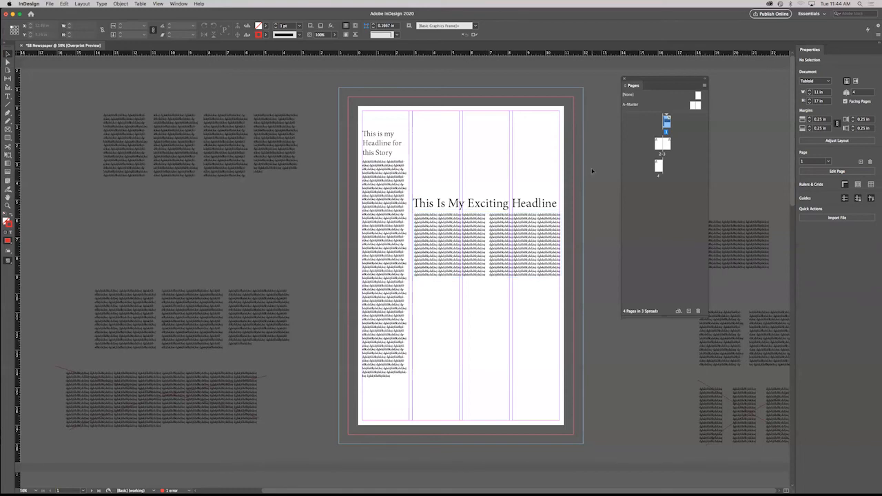
Draw an empty picture frame about 7.83 by 4.43 in above the large headline, spanning columns two to four from the top margin
left_click(9, 129)
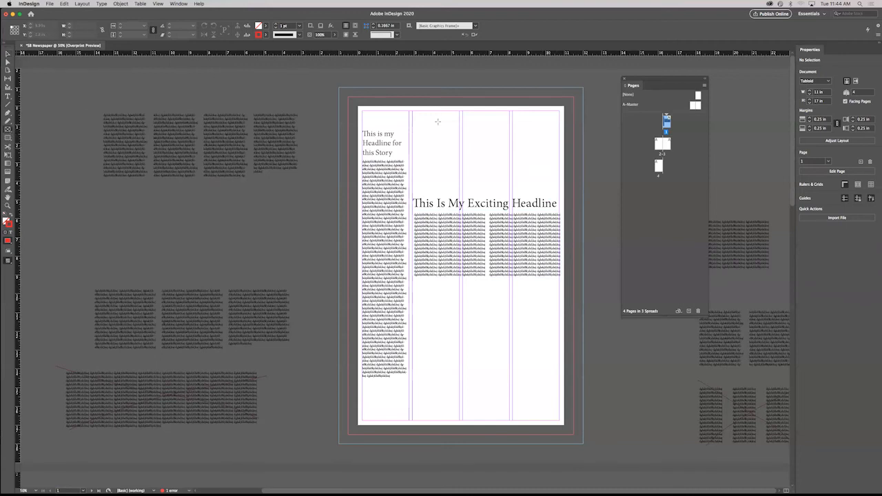
left_click_drag(413, 114, 559, 194)
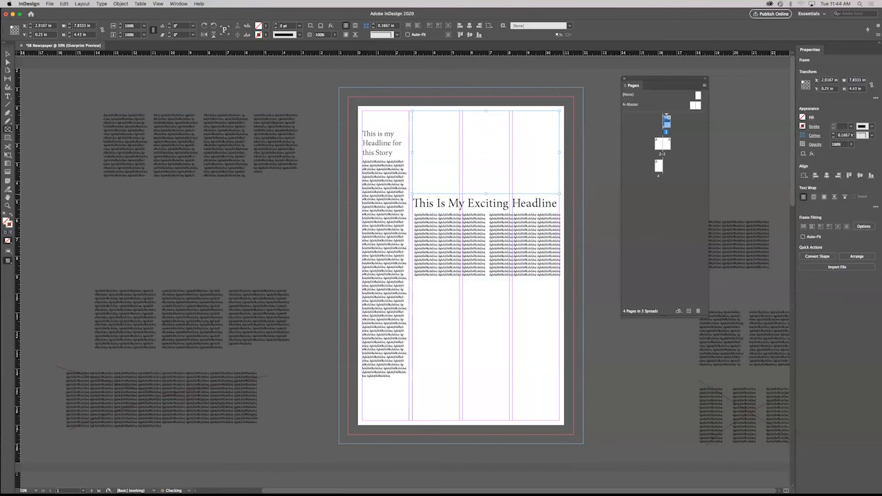
left_click(8, 54)
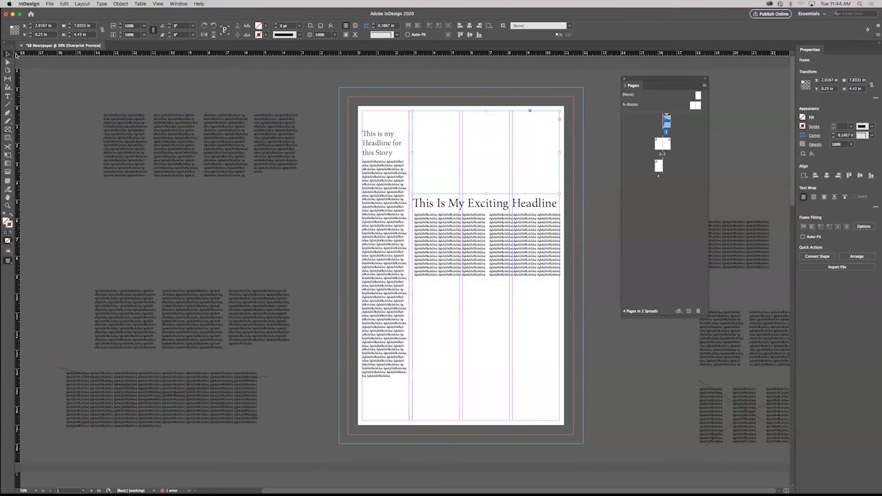
Start placing a file into the empty picture frame and preview the Desktop files one after another to find a suitable photo
left_click(50, 4)
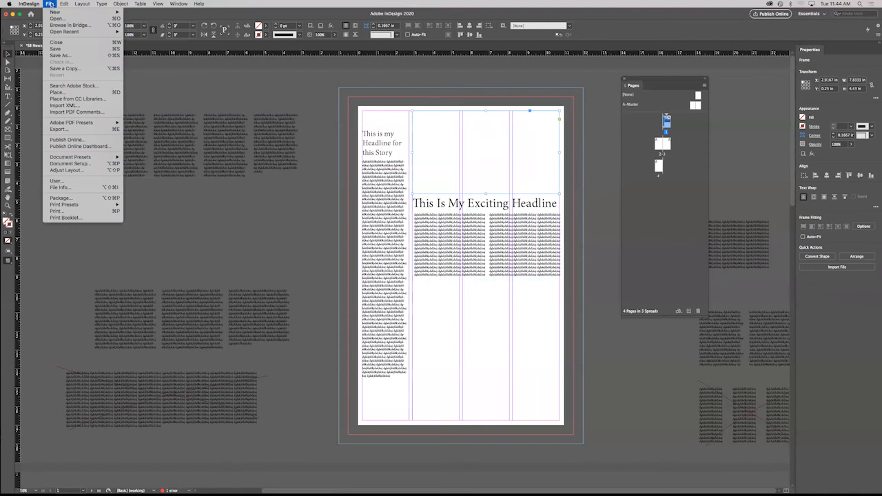
left_click(83, 93)
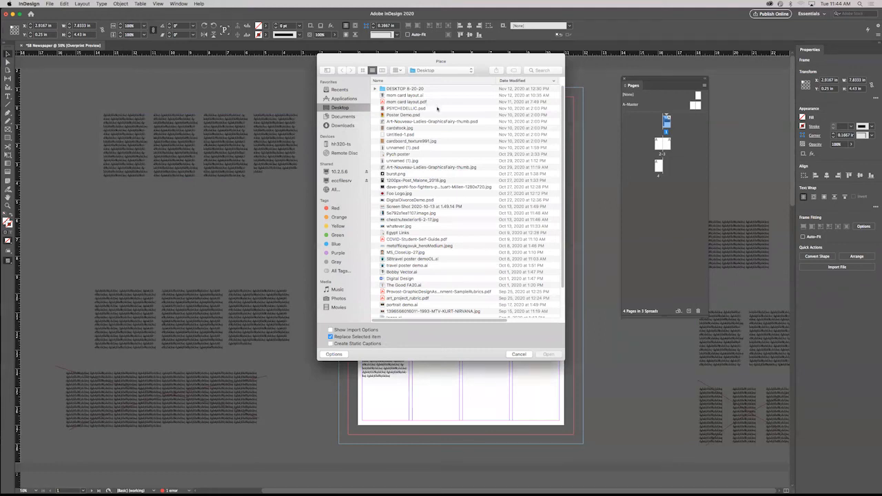
left_click(412, 122)
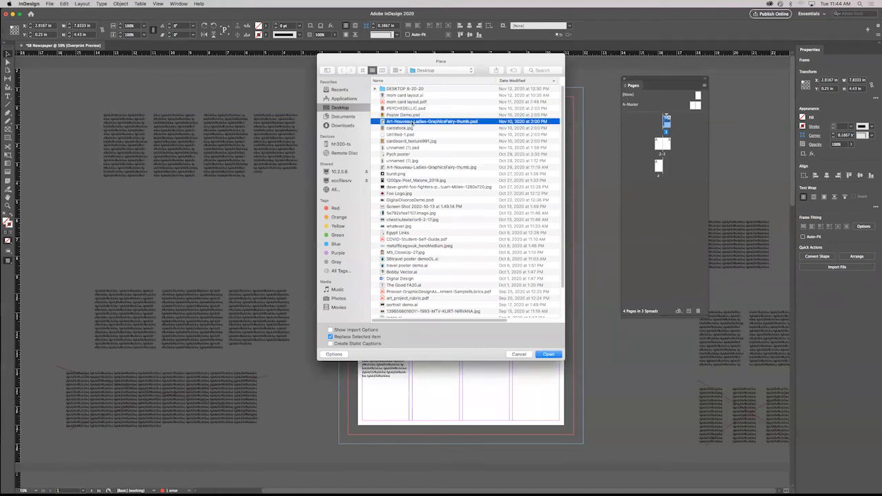
key("space")
key("space")
key("Down")
key("Down")
key("Down")
key("Down")
key("Down")
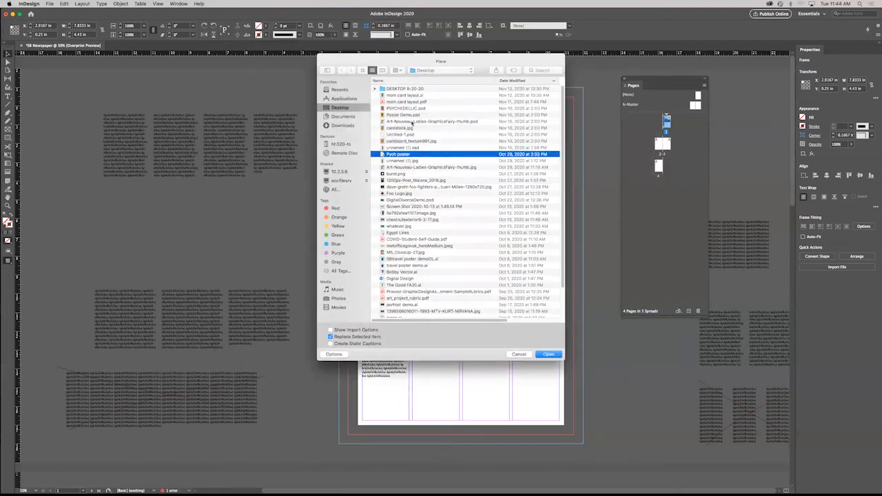
key("space")
key("Down")
key("Down")
key("Down")
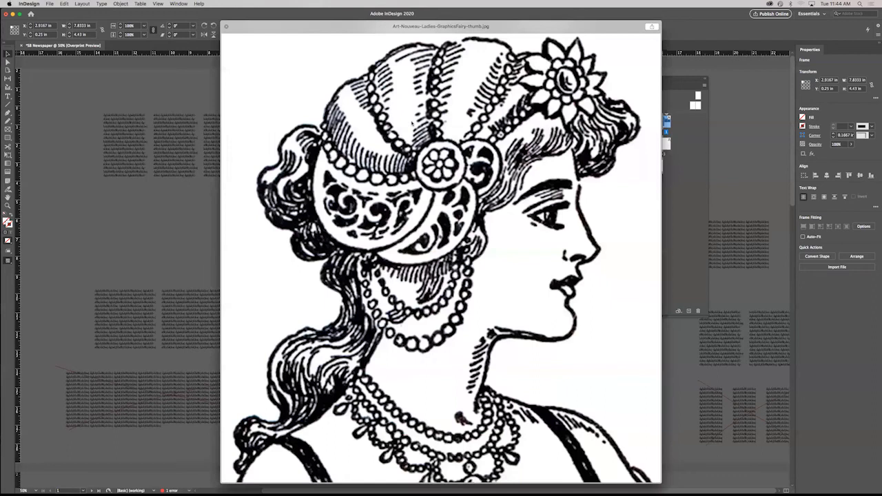
key("Down")
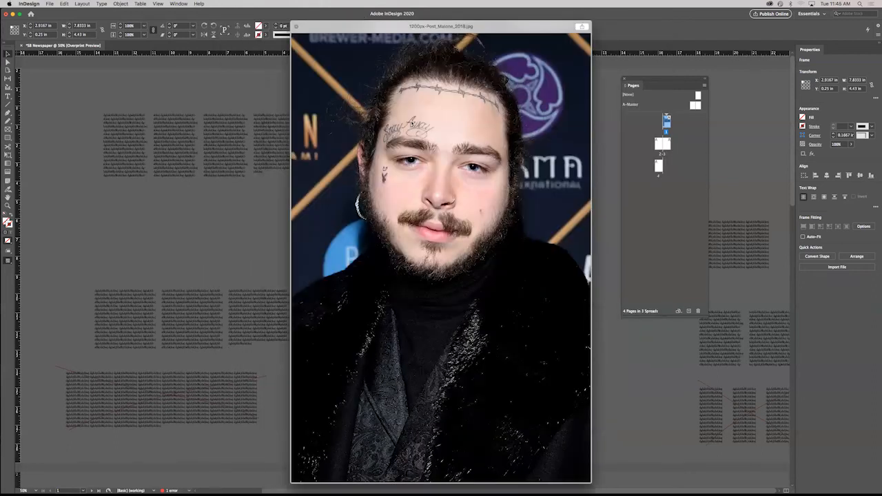
key("Down")
key("Down")
key("Down")
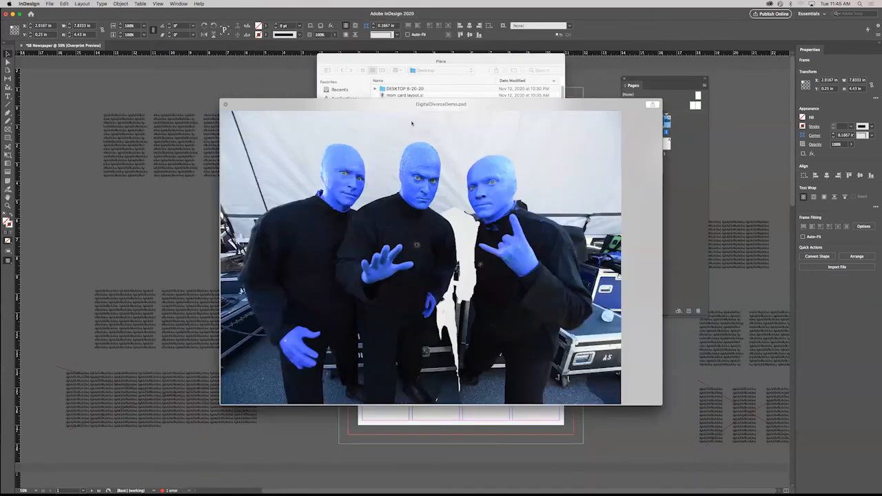
key("Down")
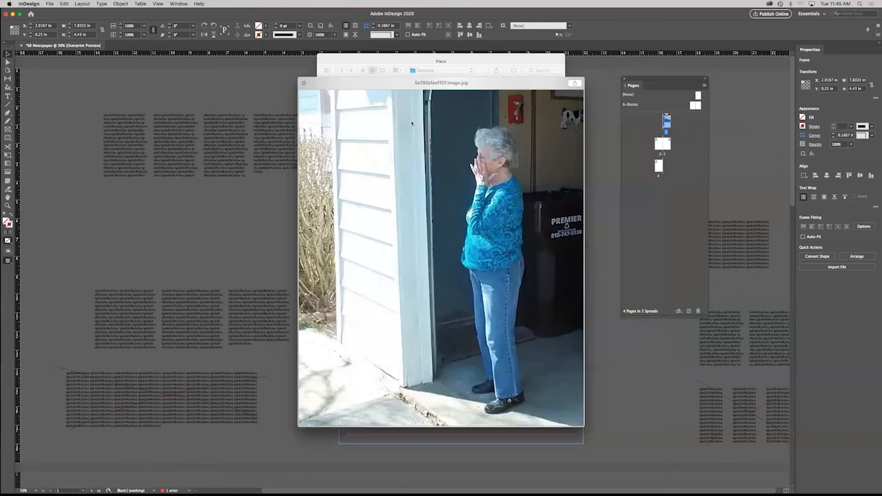
key("Down")
key("Down")
key("Down")
key("Down")
key("Down")
key("Down")
key("Down")
key("Down")
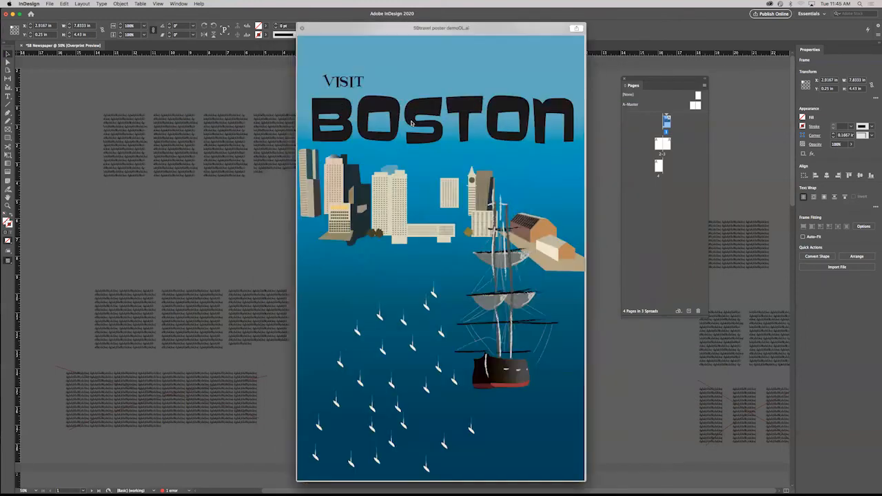
key("Down")
key("Down")
key("Down")
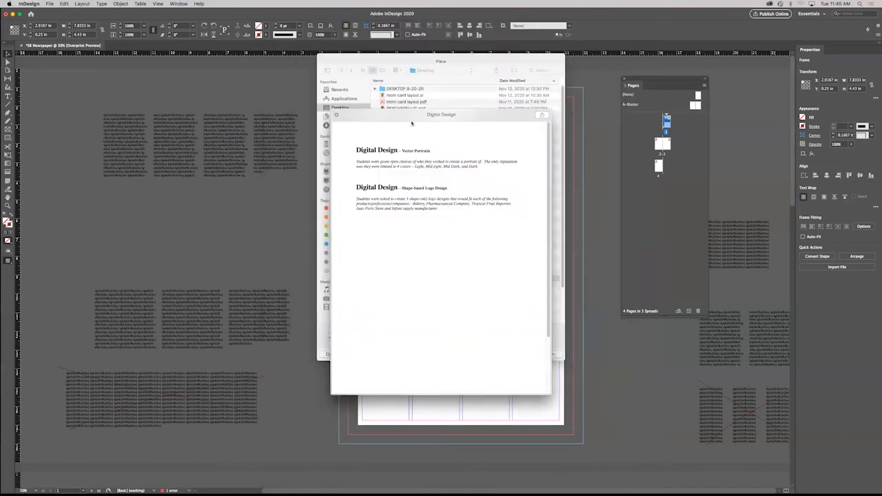
key("Down")
key("Down")
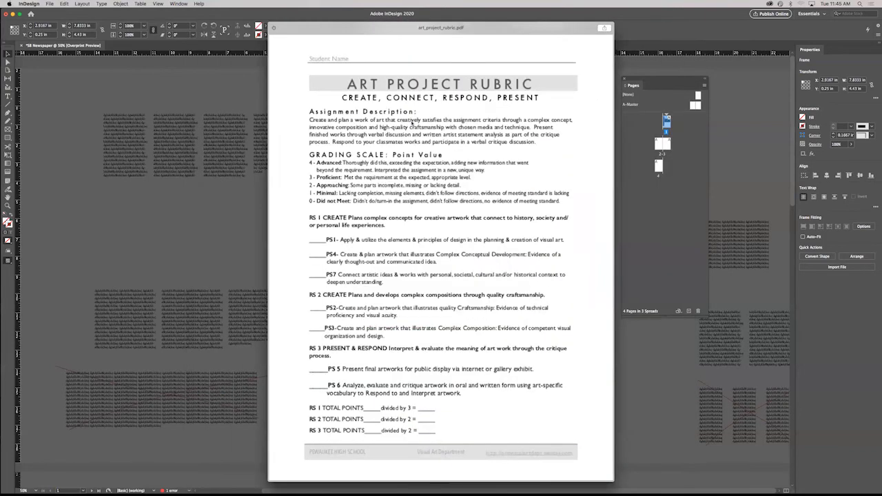
Place the 1993-MTV-KURT-NIRVANA JPG from the Desktop into the picture frame above the large headline
key("Down")
key("Up")
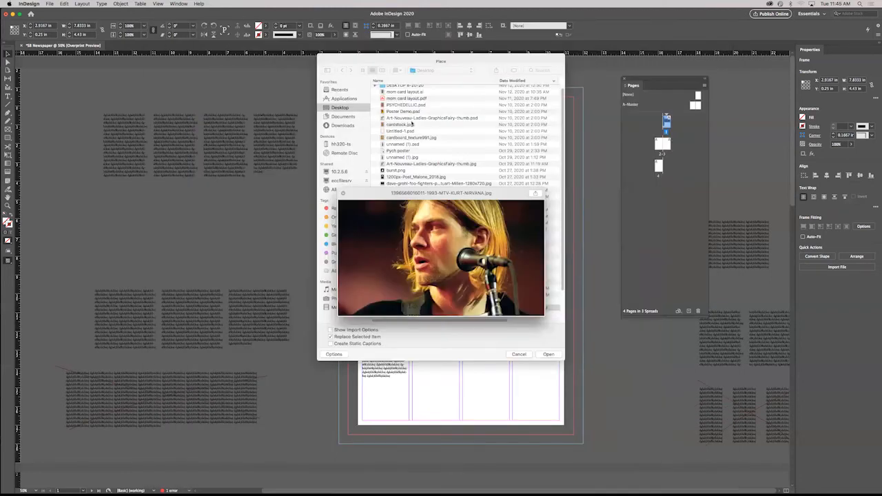
key("space")
left_click(549, 354)
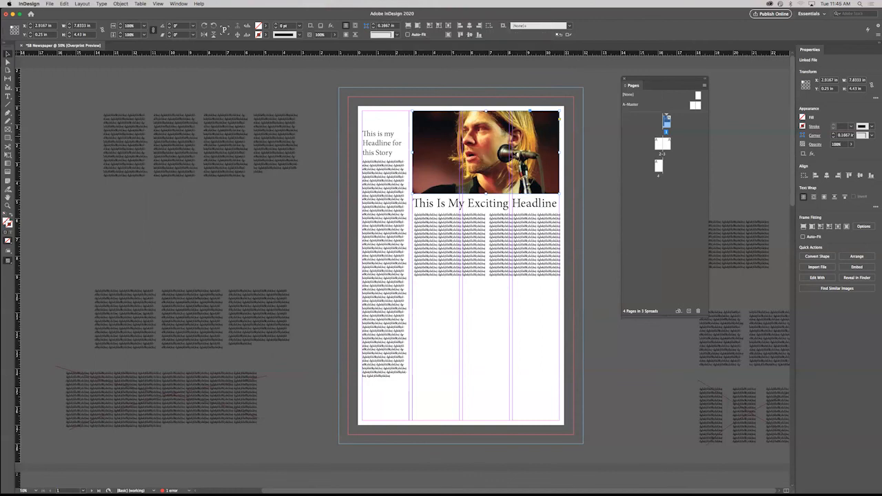
Scale the photo inside its frame to about 7.87 by 4.43 in so that it fits the frame edges
mouse_move(501, 141)
left_mouse_down()
mouse_move(530, 150)
mouse_move(496, 146)
mouse_move(507, 144)
left_mouse_up()
left_click(486, 151)
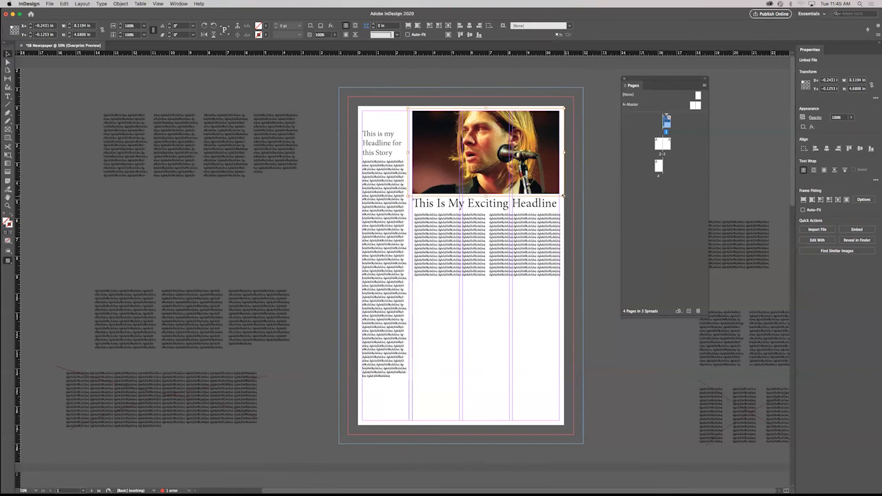
left_click_drag(563, 195, 560, 194)
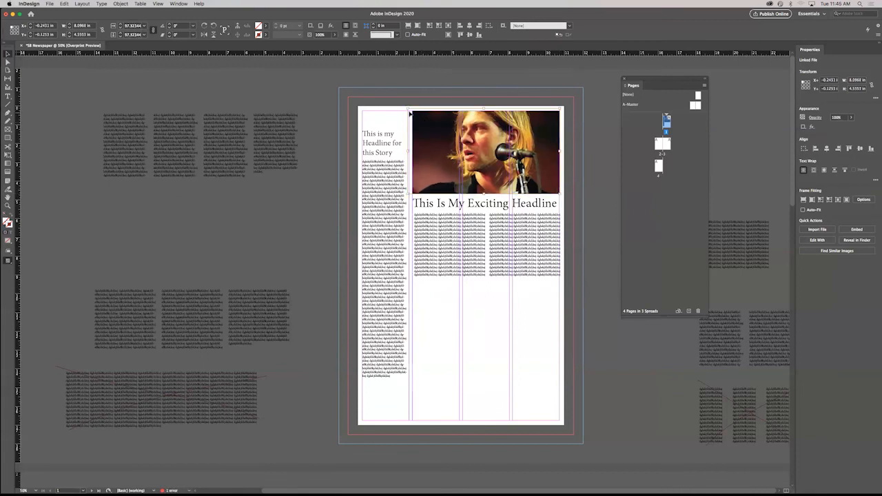
left_click_drag(407, 107, 411, 109)
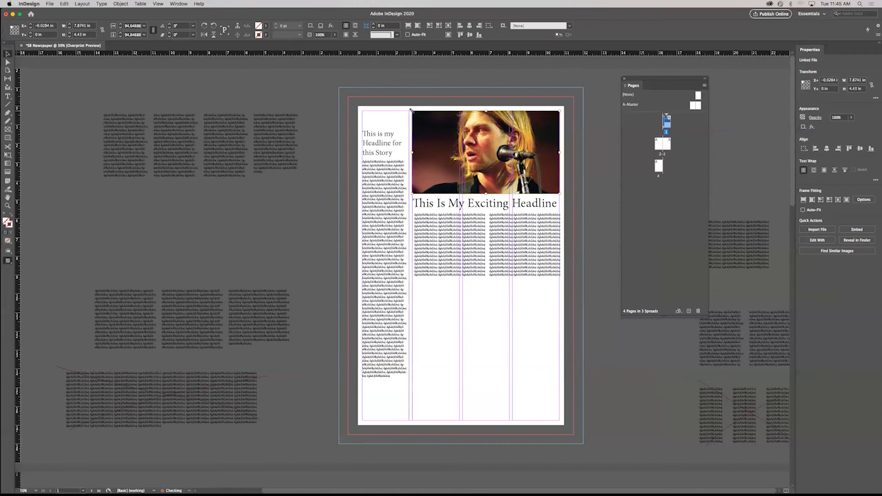
left_click(592, 169)
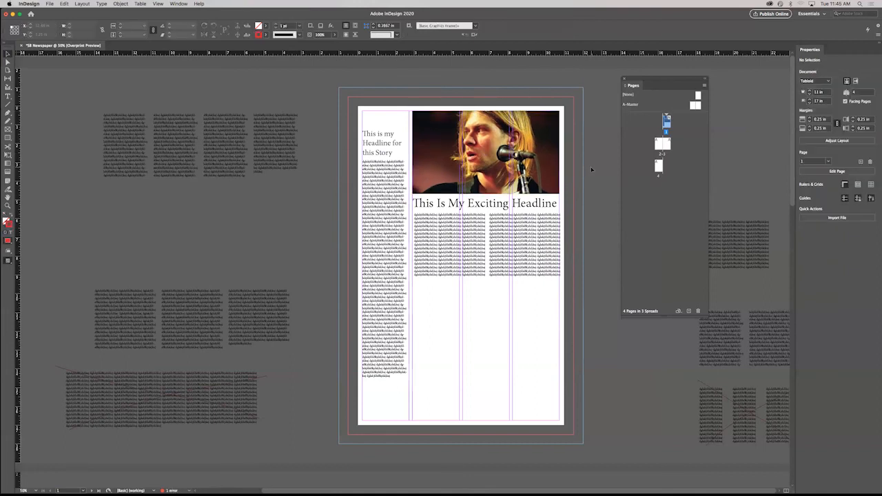
Review the front page and the inside spread in presentation mode, and return to the normal layout view
key("super+0")
key("super+minus")
key("super+minus")
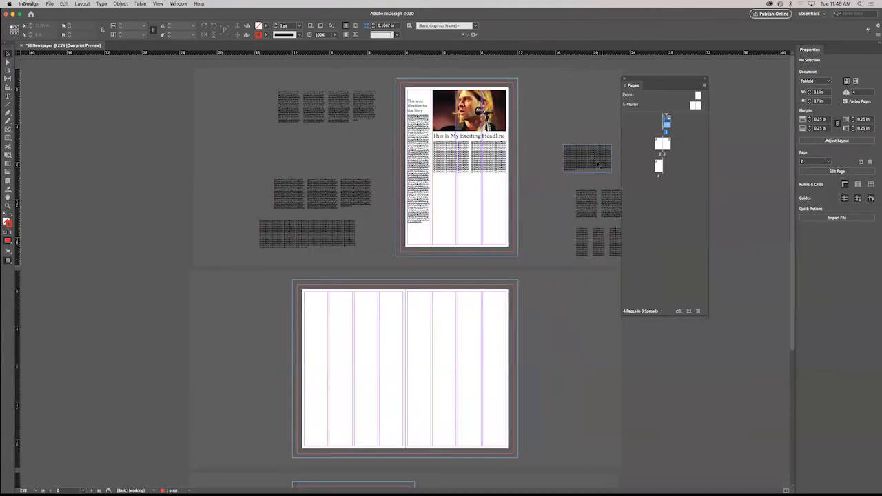
left_click(159, 5)
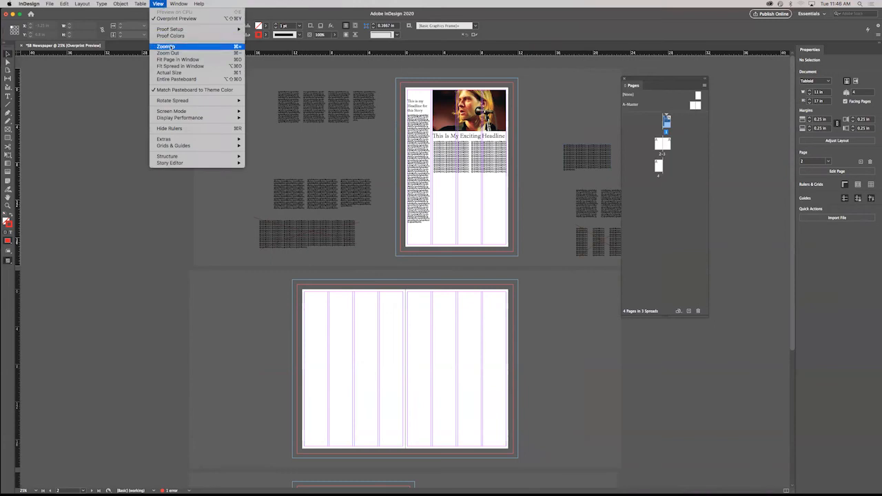
mouse_move(195, 113)
left_click(275, 142)
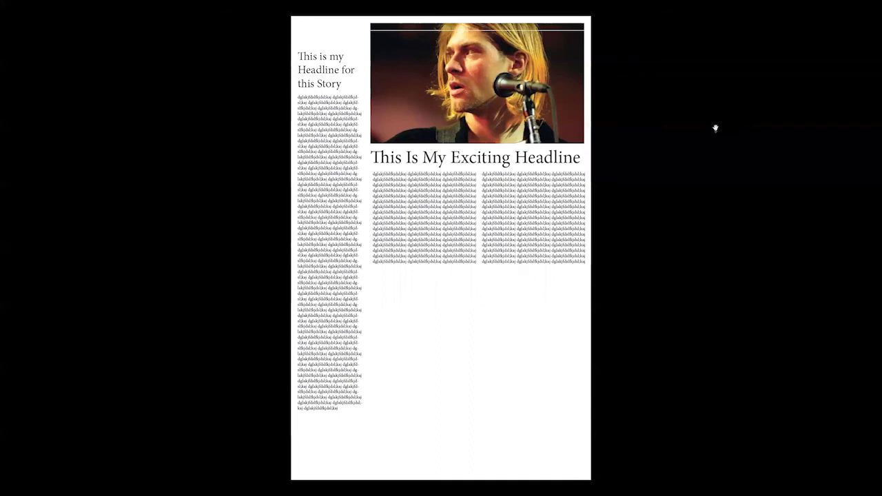
left_click(715, 129)
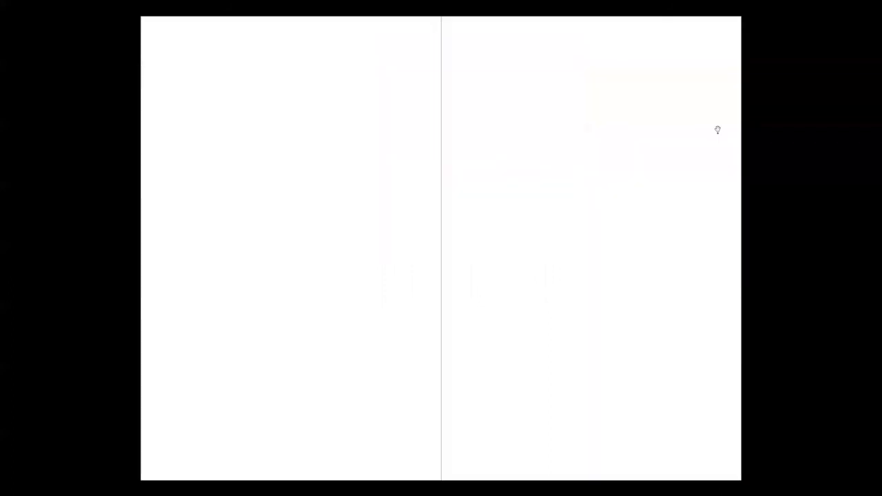
key("Left")
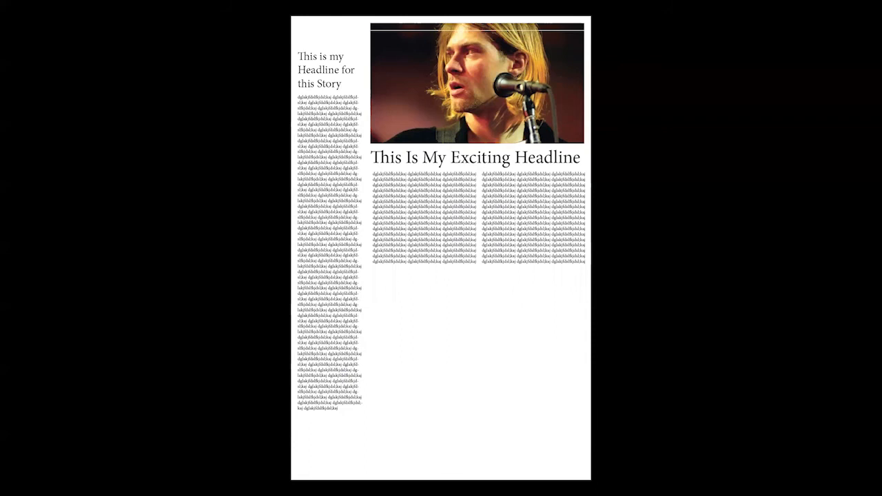
left_click(563, 64)
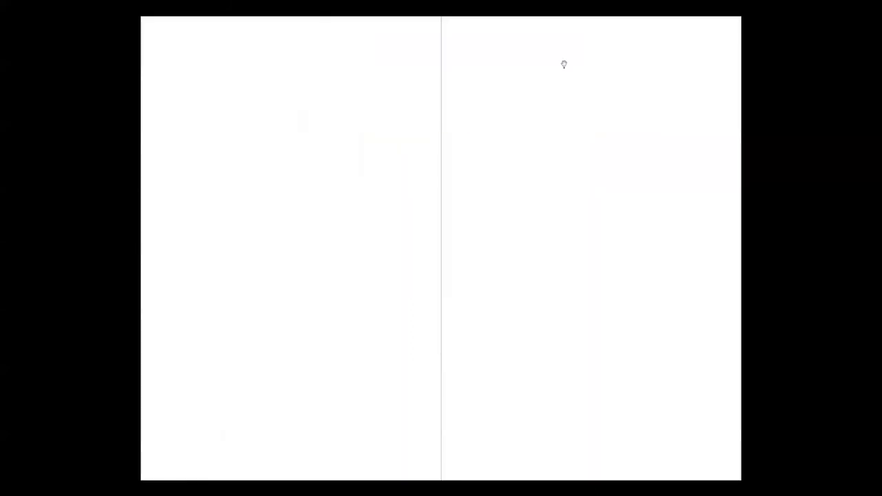
key("Escape")
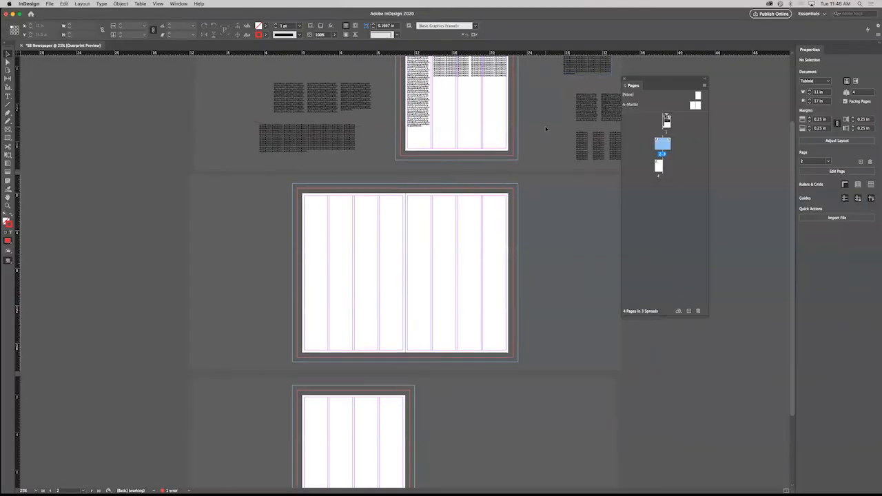
scroll(544, 125, "up", 5)
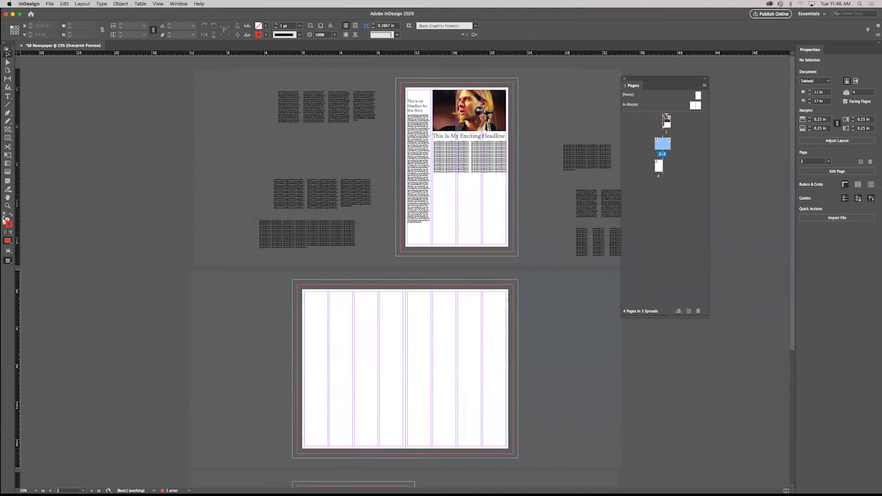
Delete the lead photo together with its frame, and undo the deletion
left_click_drag(426, 82, 522, 140)
left_click(7, 55)
left_click(204, 179)
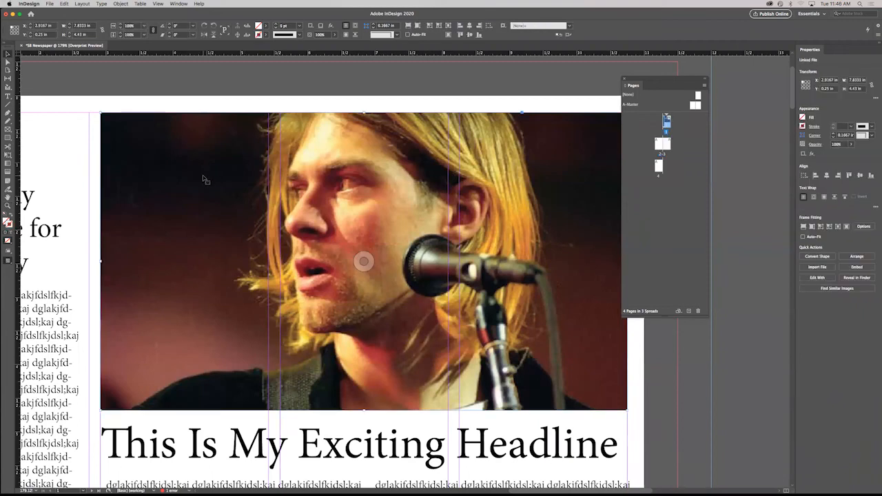
key("Delete")
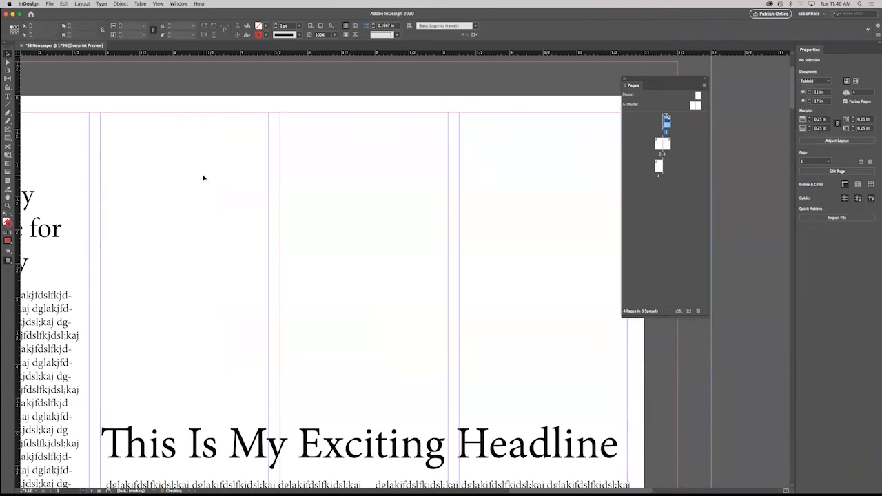
key("super+z")
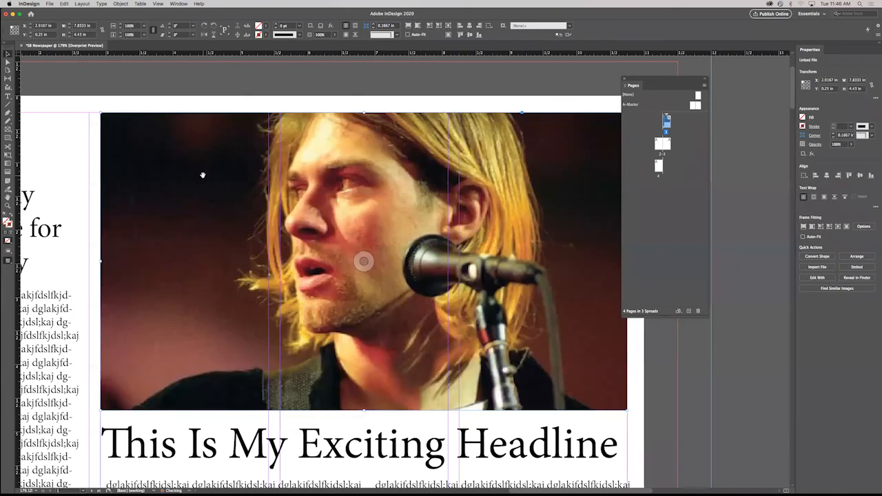
Delete only the photo inside the lead picture frame, keeping the empty frame above the large headline
key("Delete")
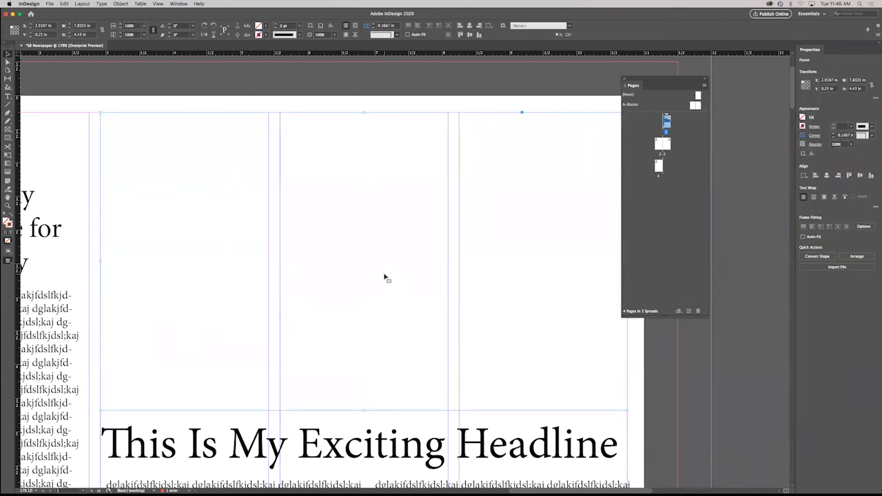
key("super+minus")
key("super+minus")
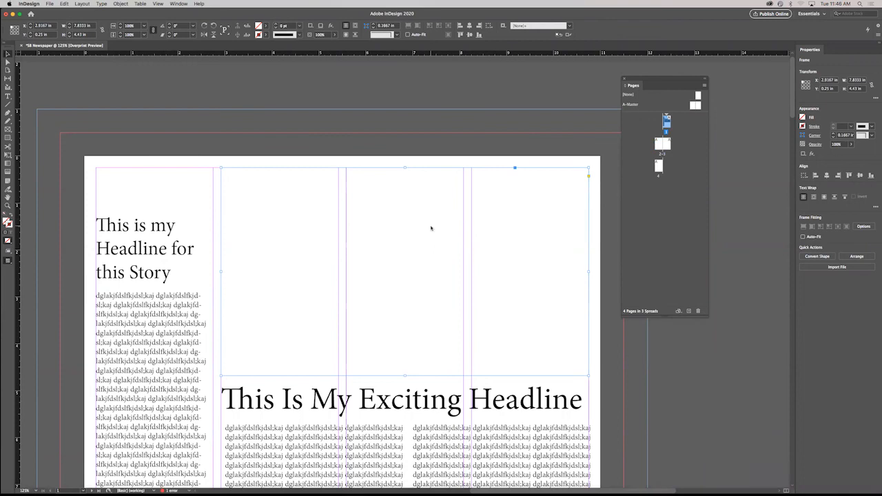
Preview the image files on the Desktop and place whatever.jpg into the empty lead picture frame above the large headline
key("super+d")
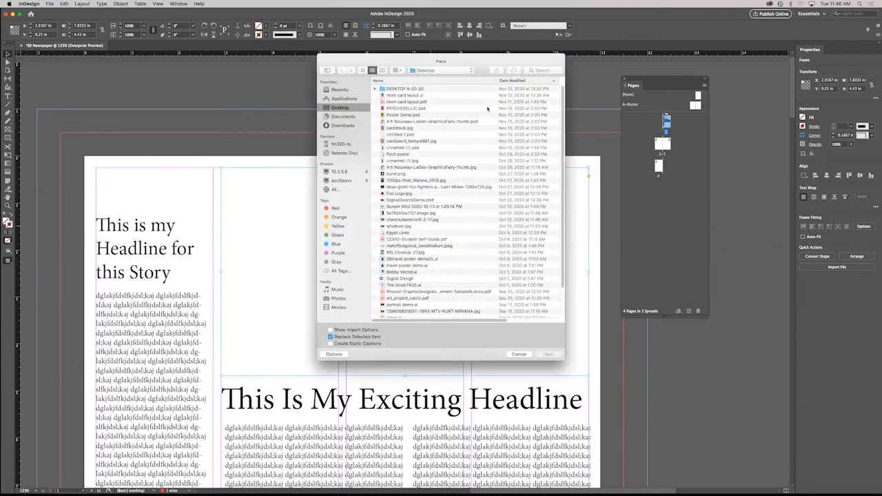
scroll(559, 206, "down", 3)
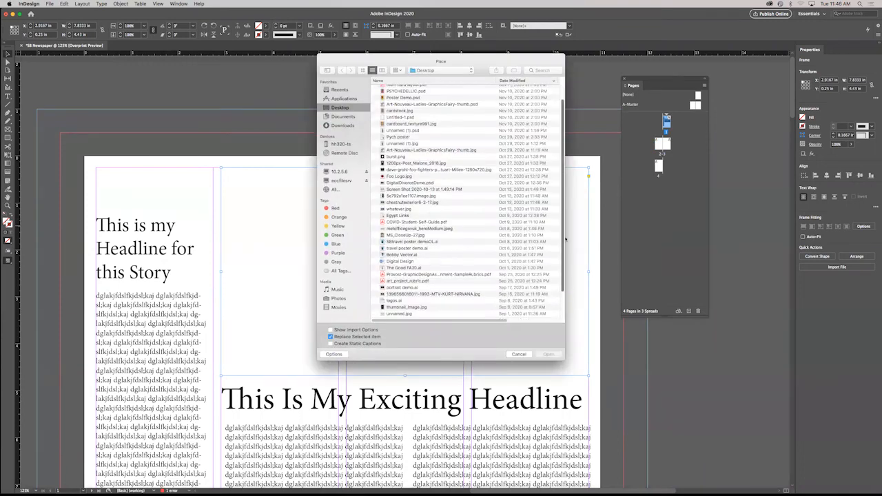
left_click(398, 282)
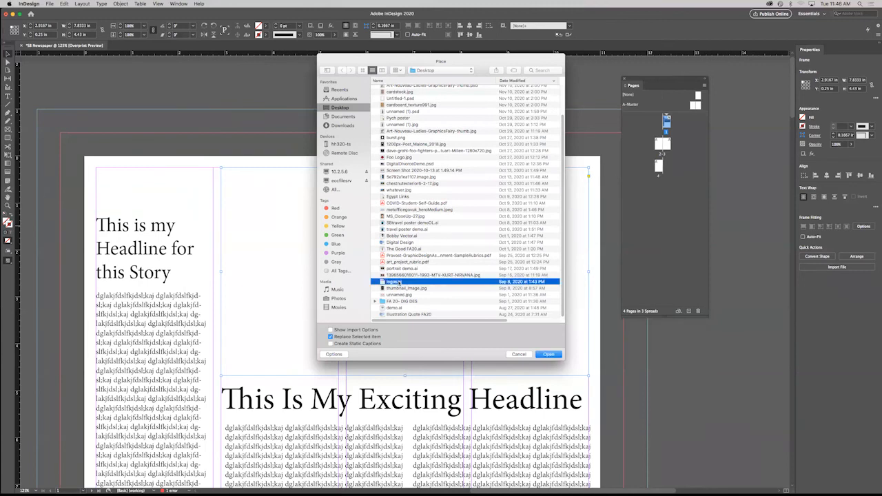
key("space")
key("Up")
key("Up")
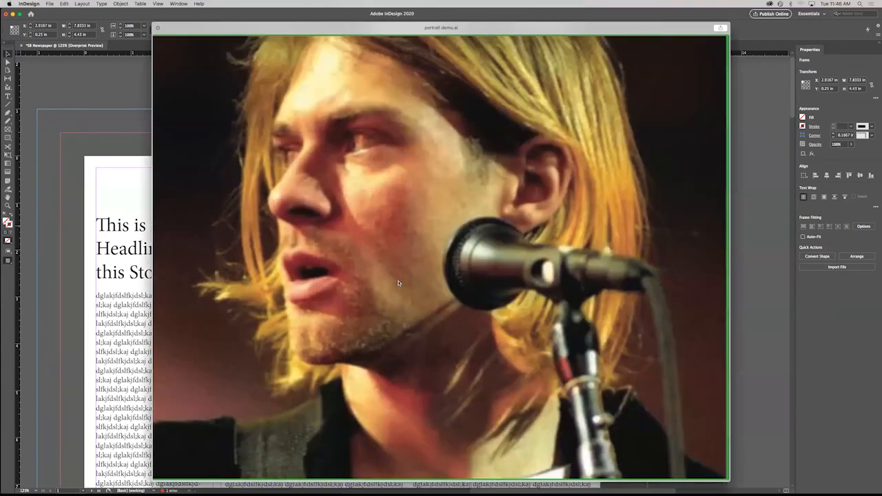
key("Up")
key("Up")
key("Up")
key("Up")
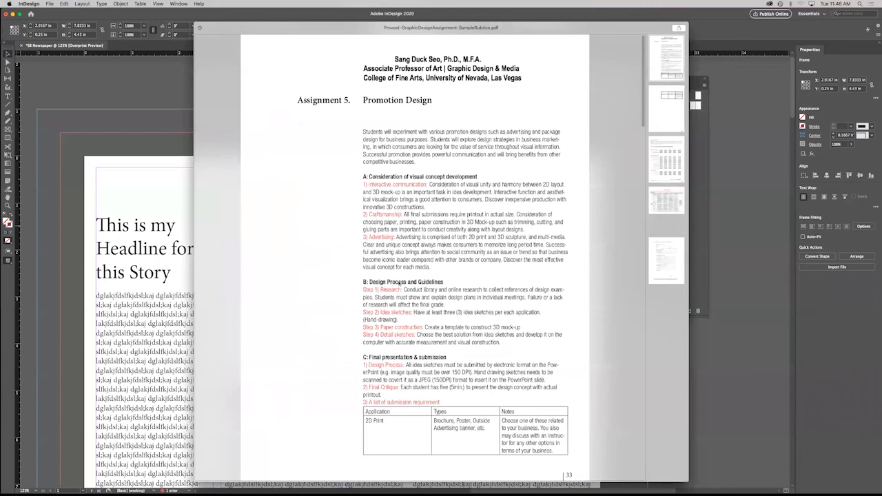
key("Up")
key("Up")
key("Up")
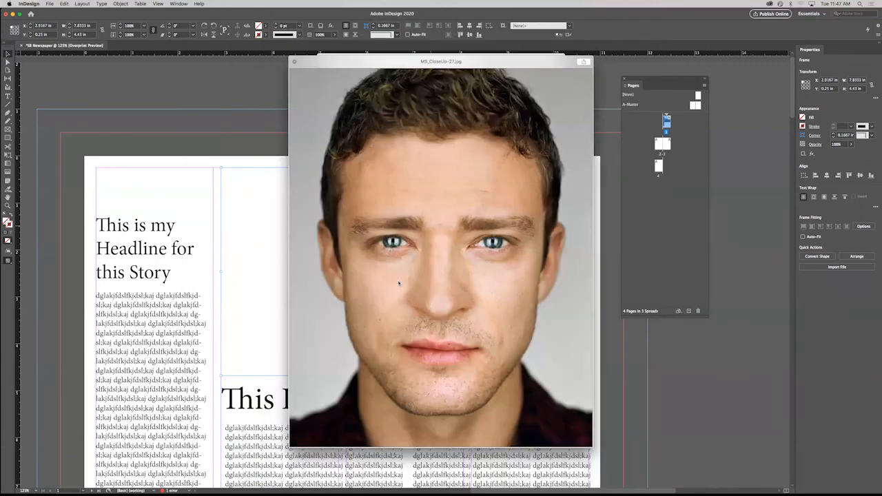
key("Up")
key("Up")
key("Up")
key("Up")
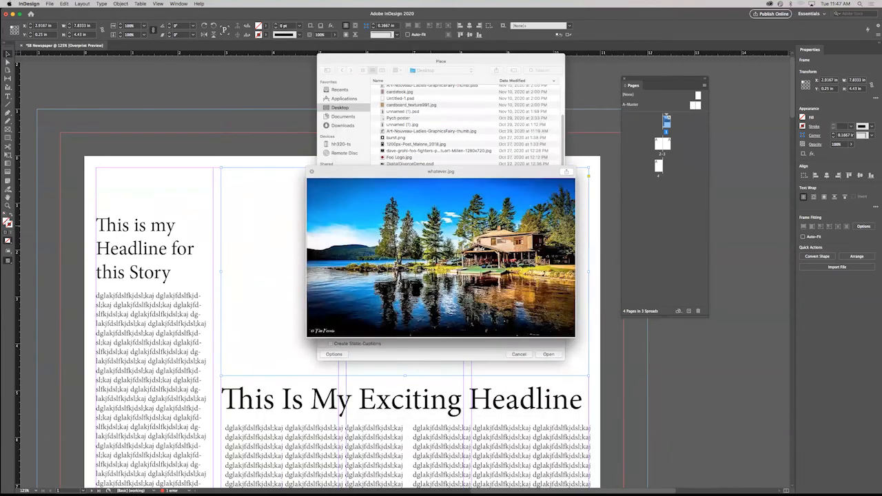
key("space")
key("Return")
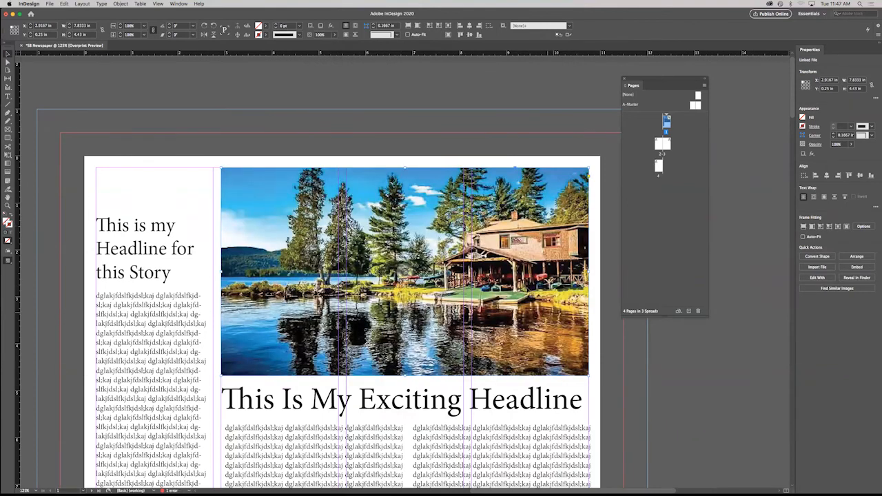
Compare the full extent of the placed lake photo with the edges of its picture frame
left_click(404, 271)
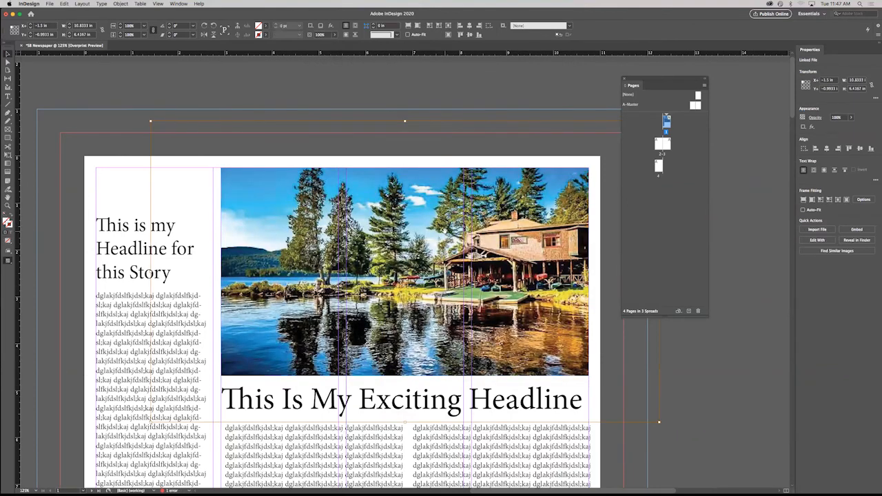
key("super+minus")
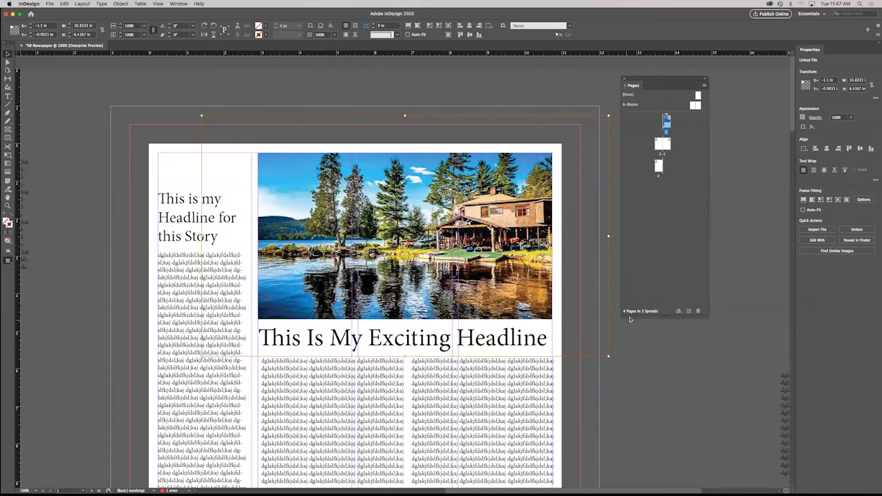
left_click(644, 339)
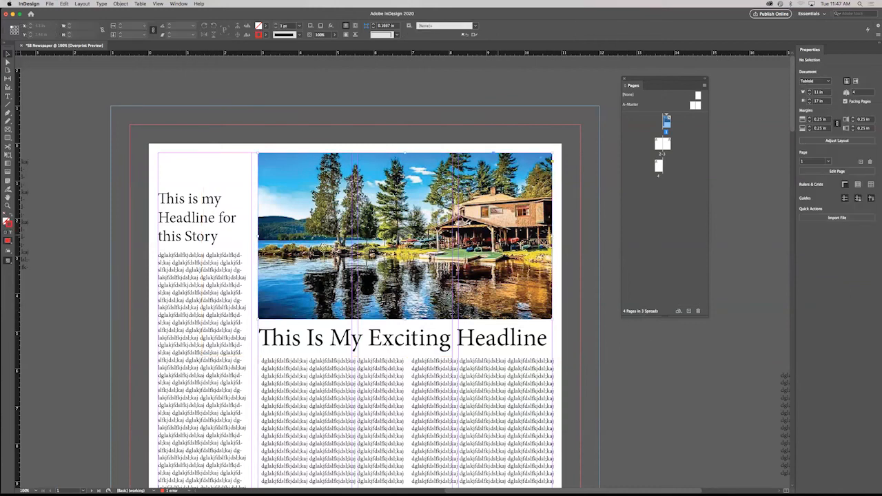
left_click(501, 238)
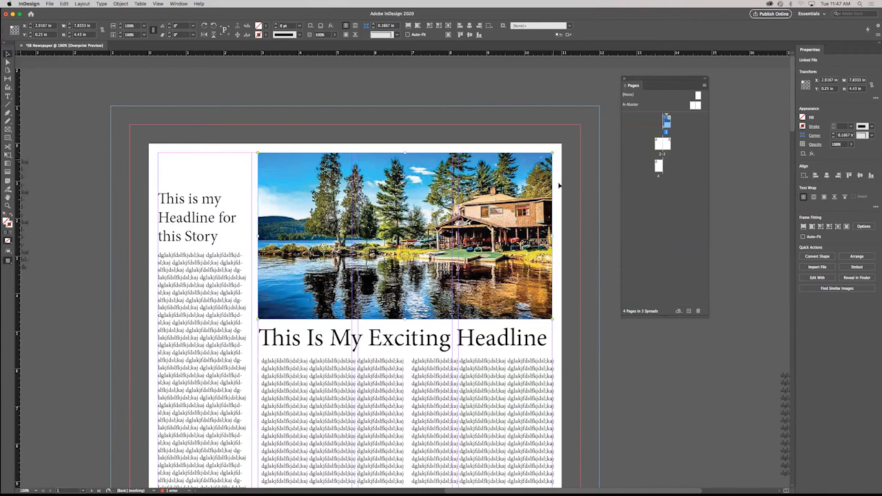
left_click(581, 194)
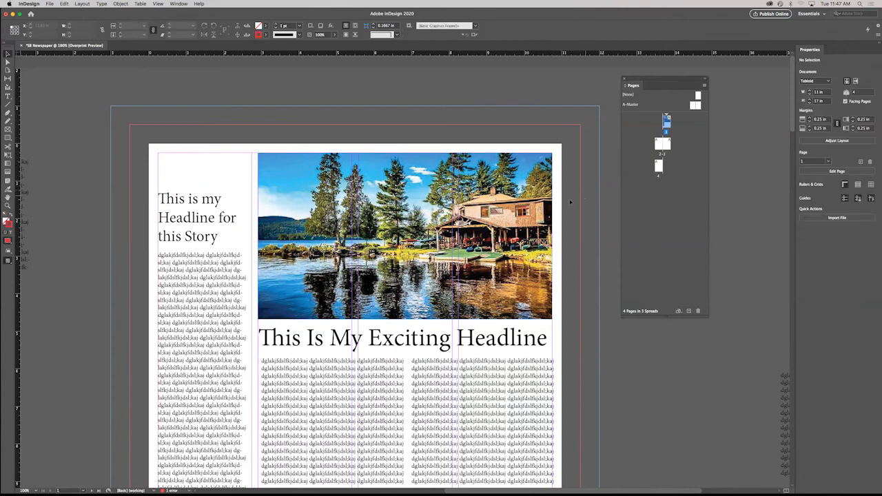
left_click(543, 220)
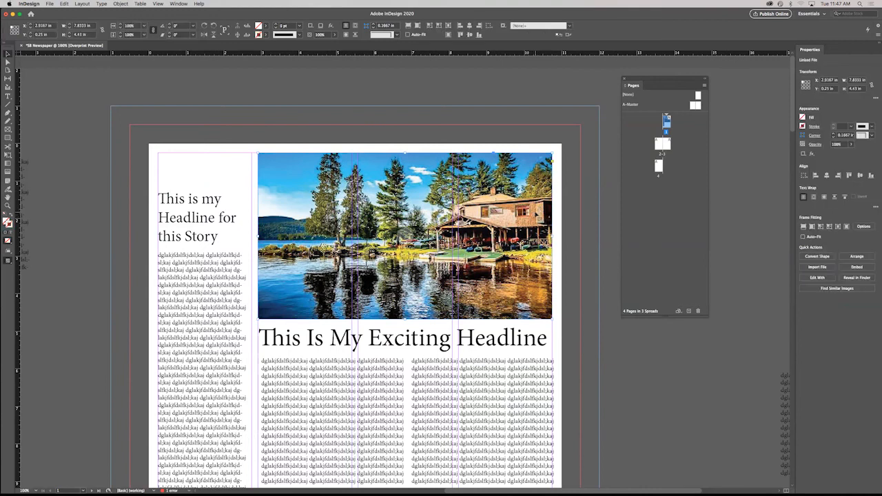
right_click(536, 215)
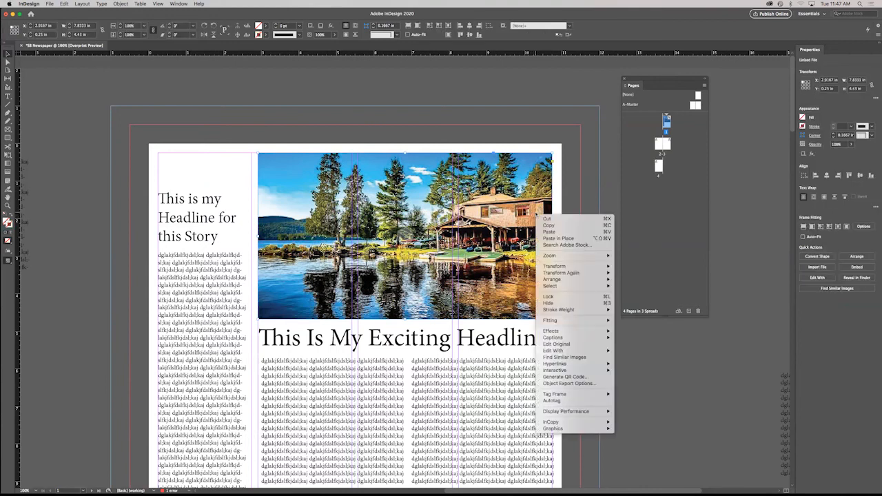
left_click(605, 205)
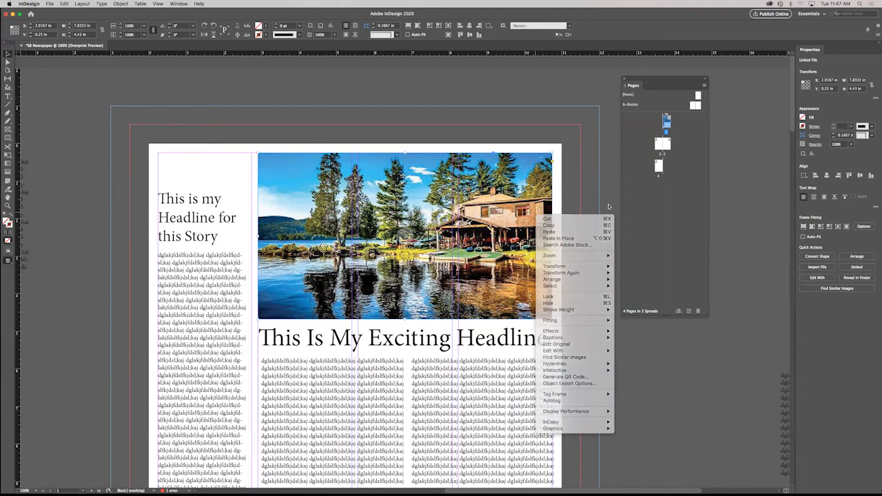
Apply Fit Content Proportionally to the lead picture frame and check the photo's bounds against the frame
right_click(552, 162)
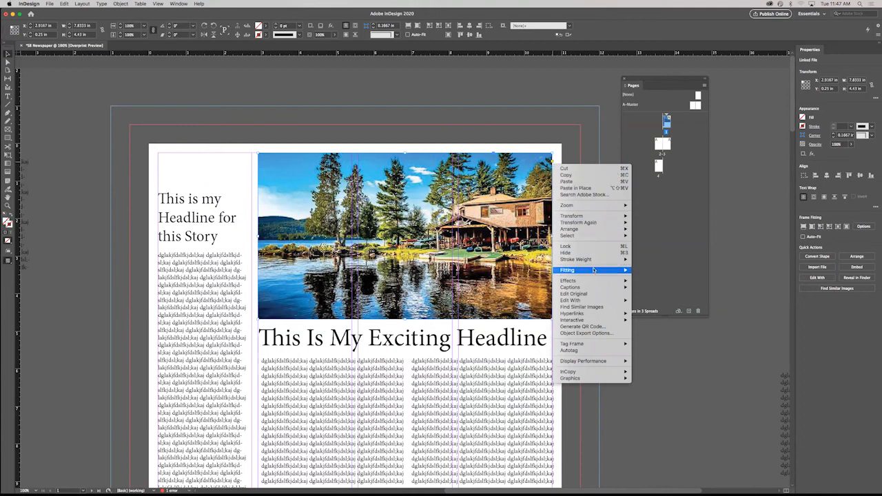
mouse_move(593, 271)
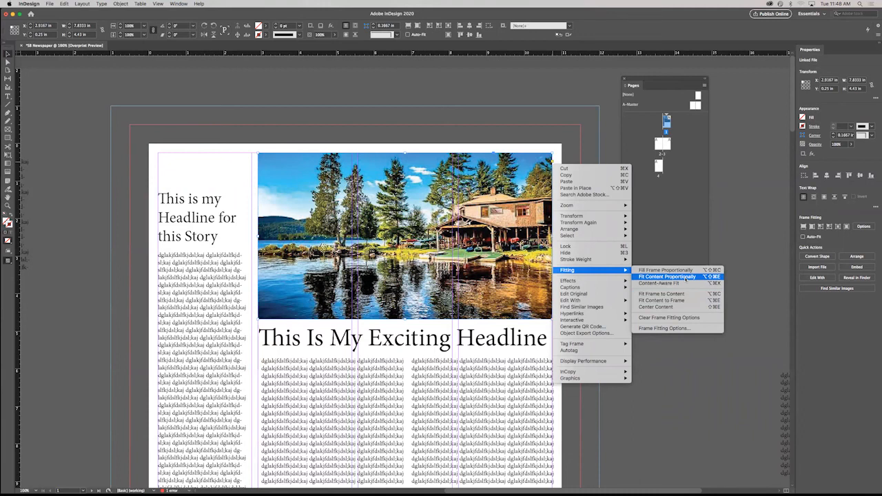
left_click(685, 277)
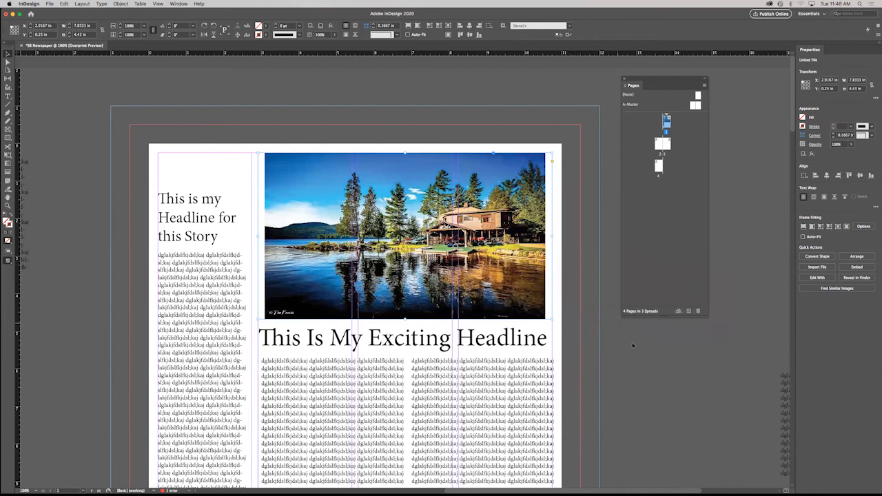
double_click(505, 231)
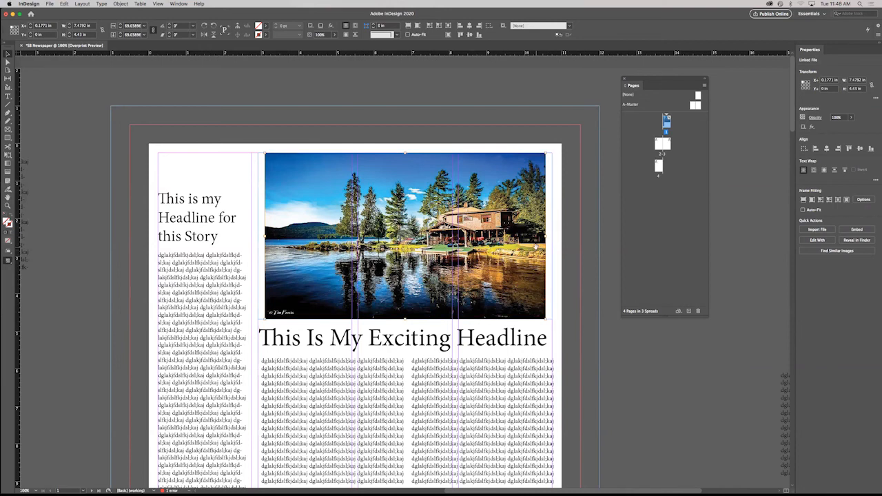
left_click(551, 227)
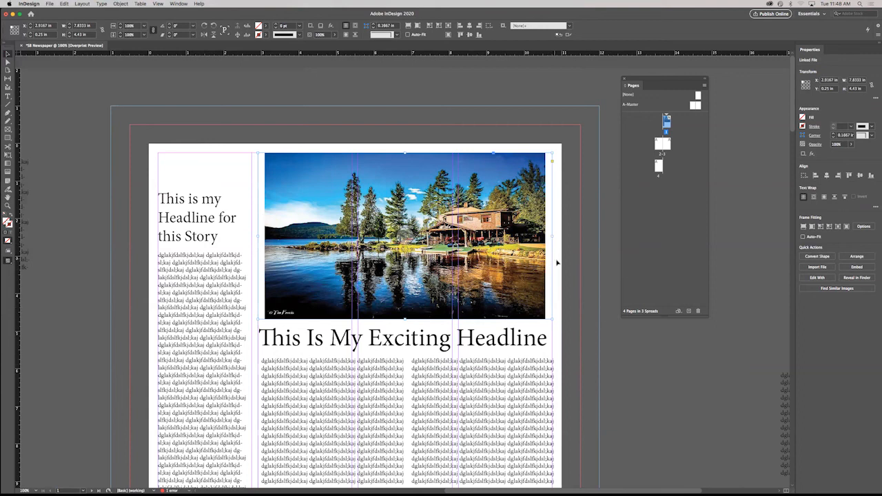
Apply Fit Content to Frame to the lake photo, deselect it and show the whole front page
right_click(514, 249)
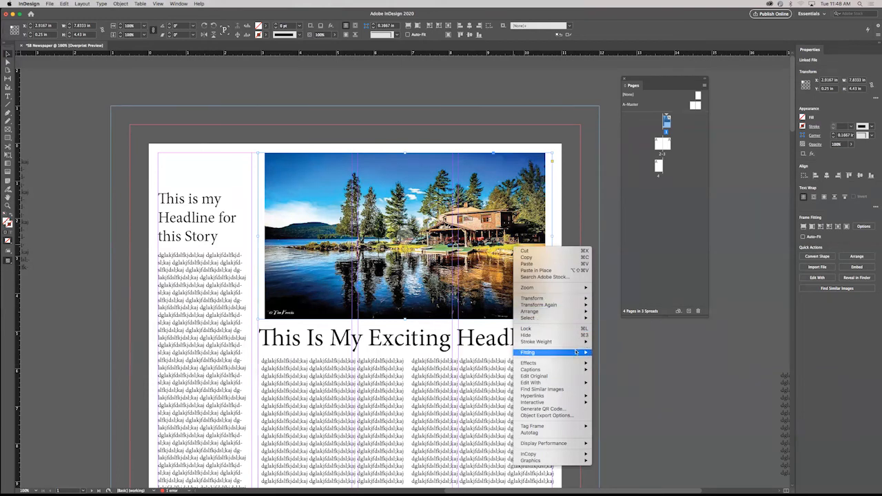
mouse_move(577, 352)
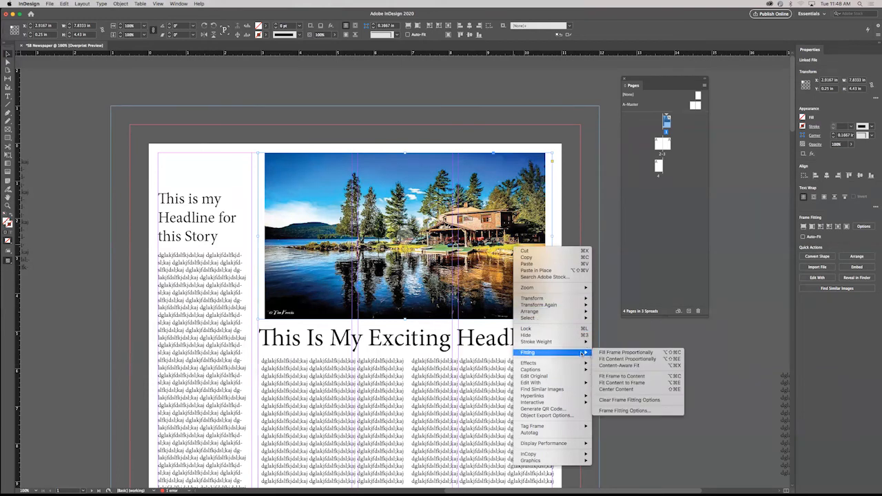
left_click(652, 382)
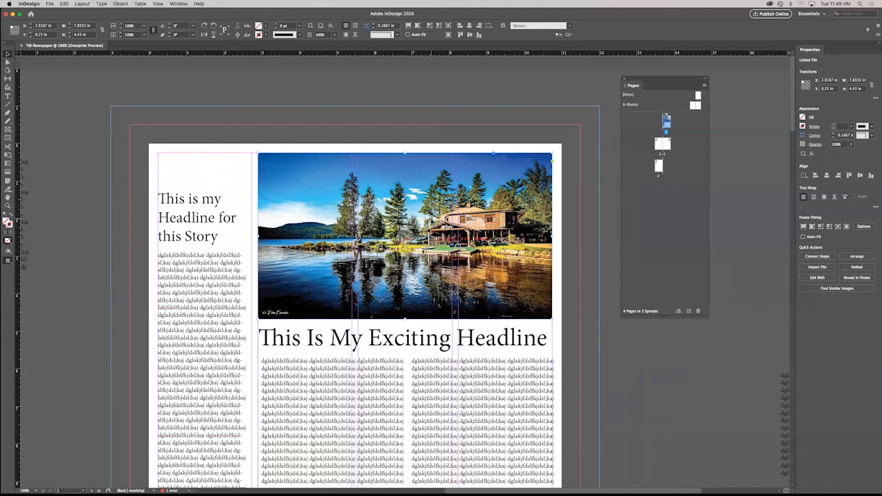
right_click(434, 220)
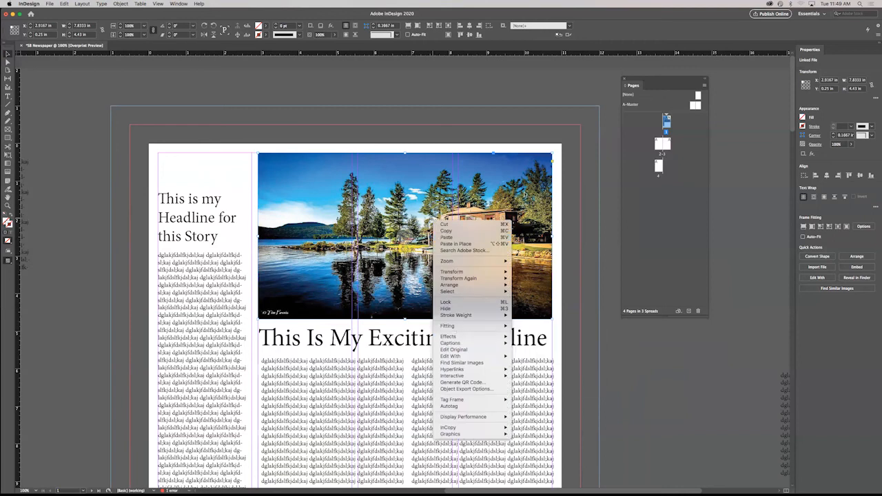
left_click(641, 408)
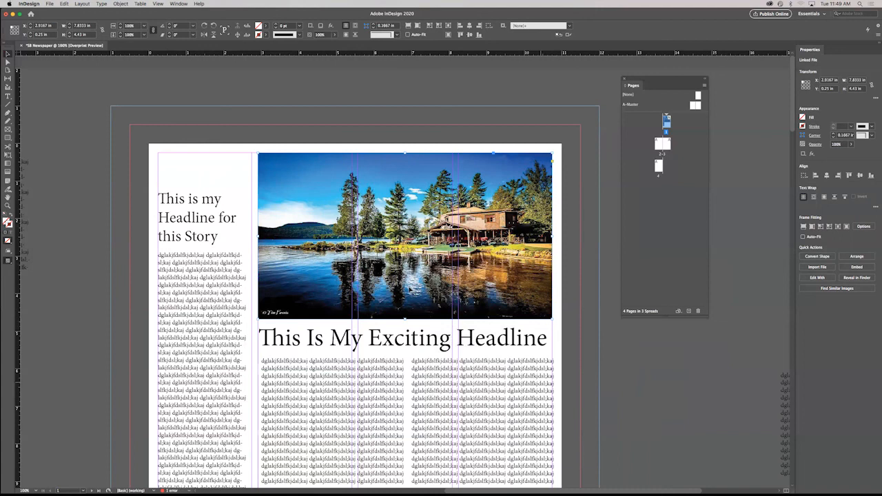
left_click(246, 94)
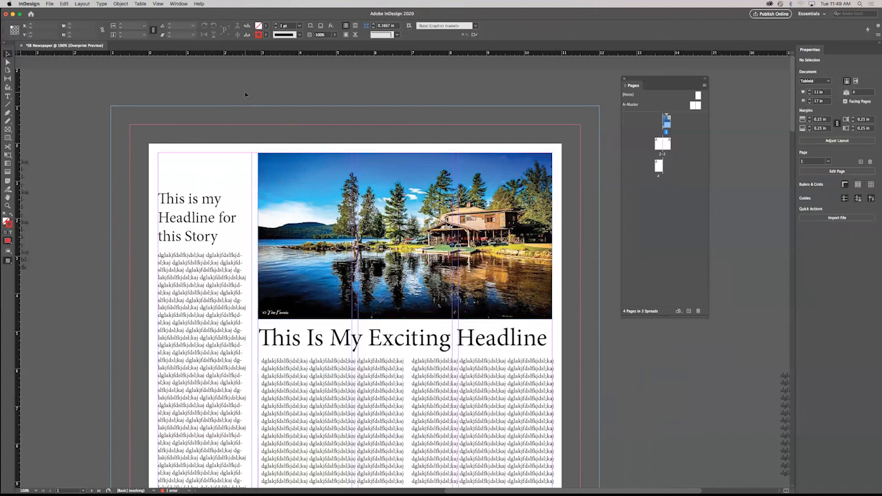
key("super+0")
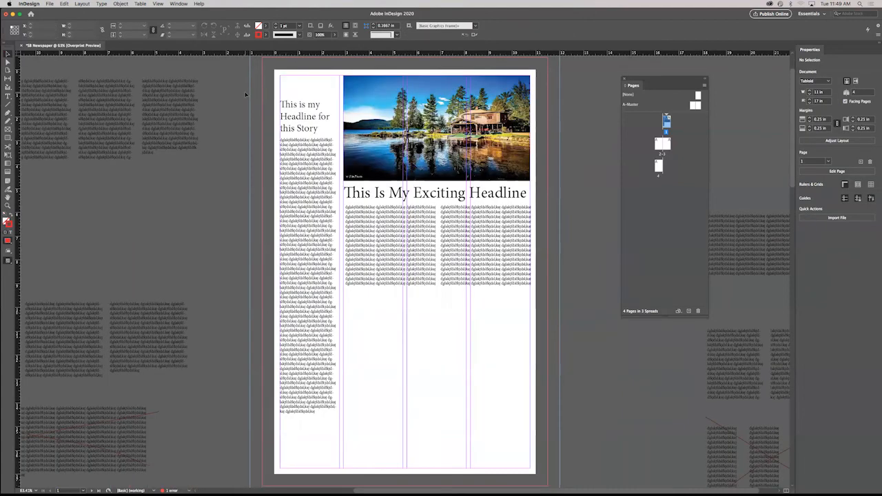
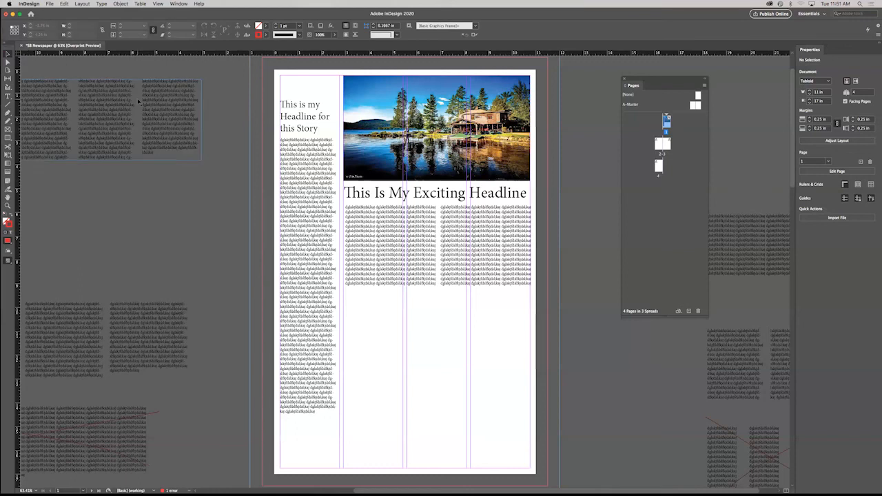
Switch to Chrome, examine the image results for "newspaper design" as layout inspiration, and return to the InDesign layout
mouse_move(162, 492)
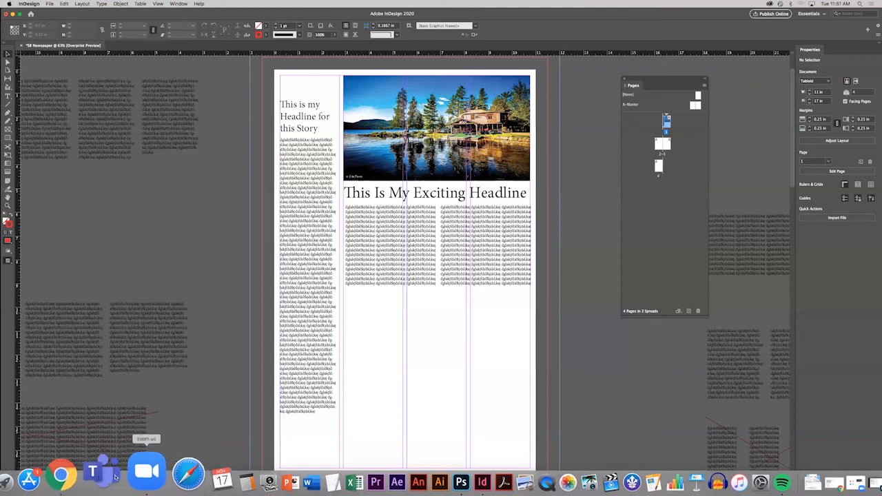
left_click(95, 479)
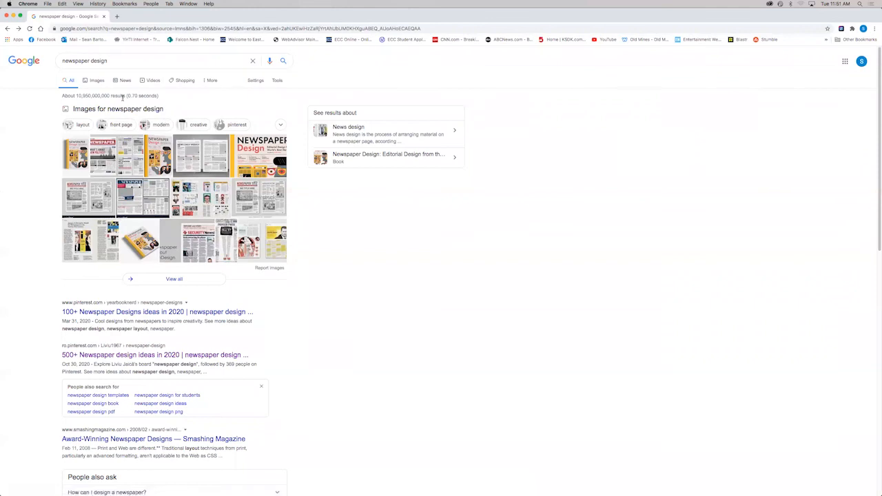
left_click(98, 80)
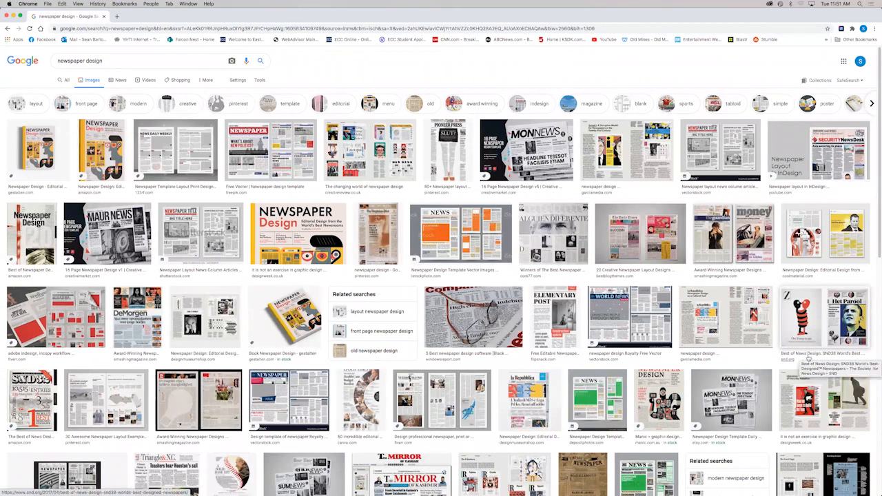
left_click(14, 16)
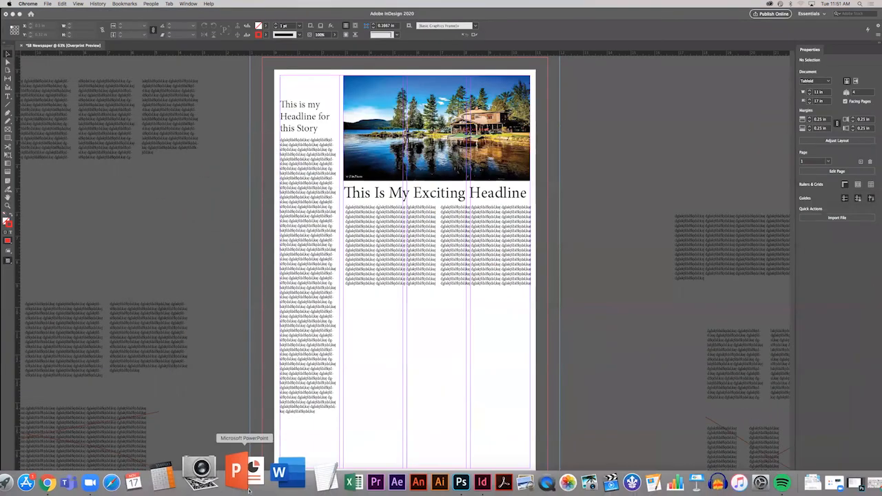
Switch to TextEdit, place the blank note over the layout, and enter "Front Page" at size 64
left_click(288, 484)
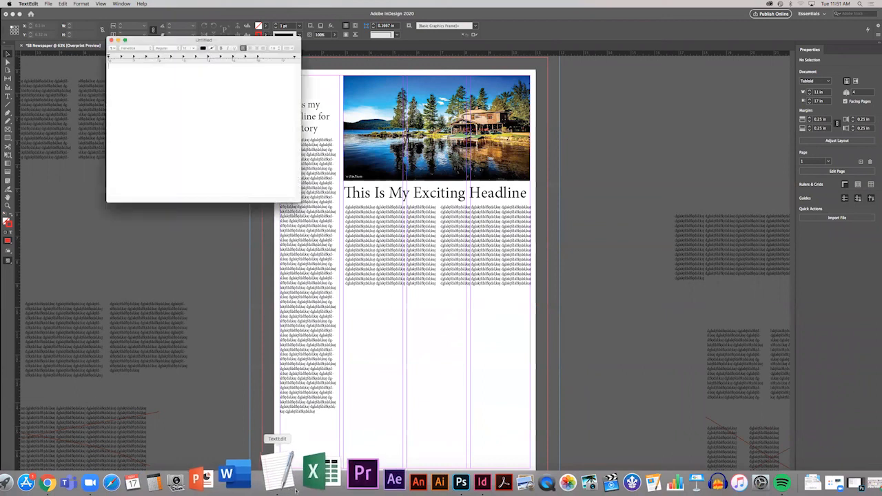
left_click_drag(242, 40, 540, 82)
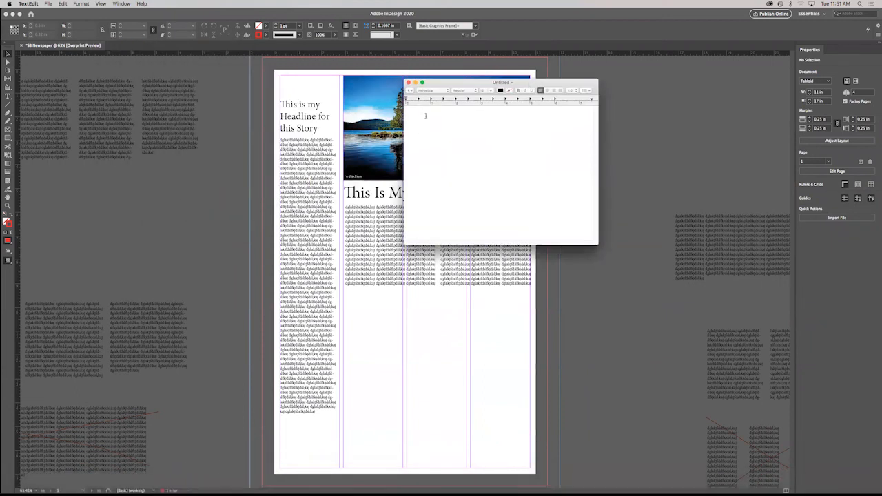
type("H")
type("ront Page")
key("super+a")
left_click(491, 91)
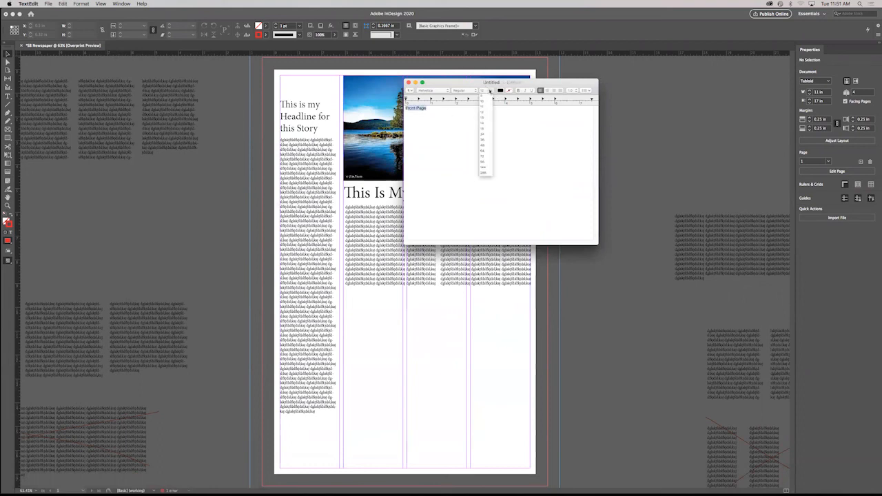
left_click(485, 152)
key("Right")
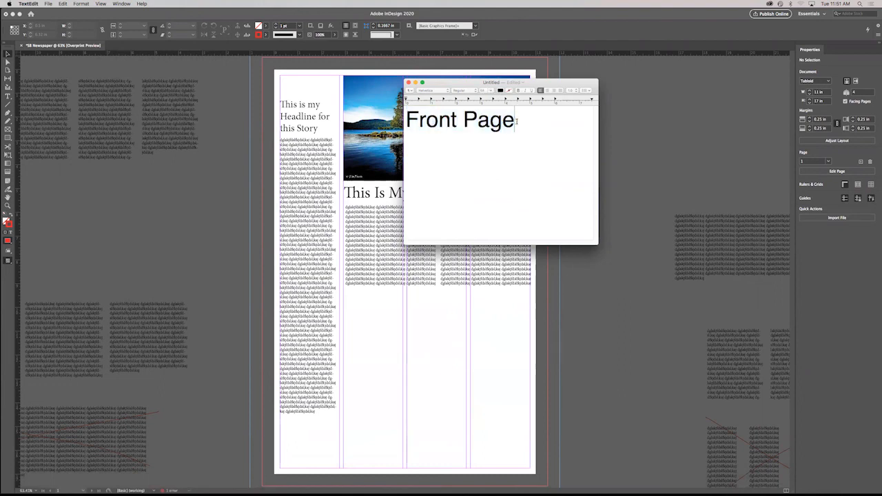
Add a colon after "Front Page" and enter "Masthead" on the line below
key("Return")
key("BackSpace")
type(":")
key("Return")
type("Masthead")
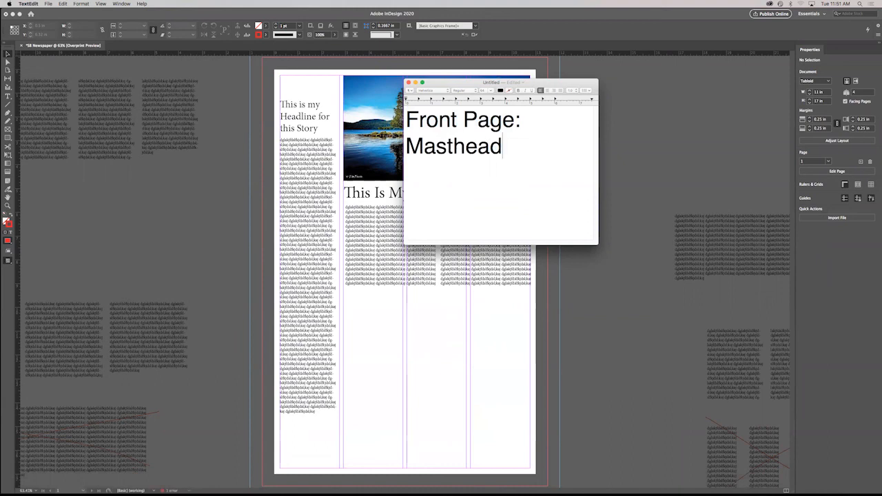
Below Masthead, add "Date, Volume #, Web Address, Weather? Maybe interior stories?" at size 12
key("Return")
left_click(491, 91)
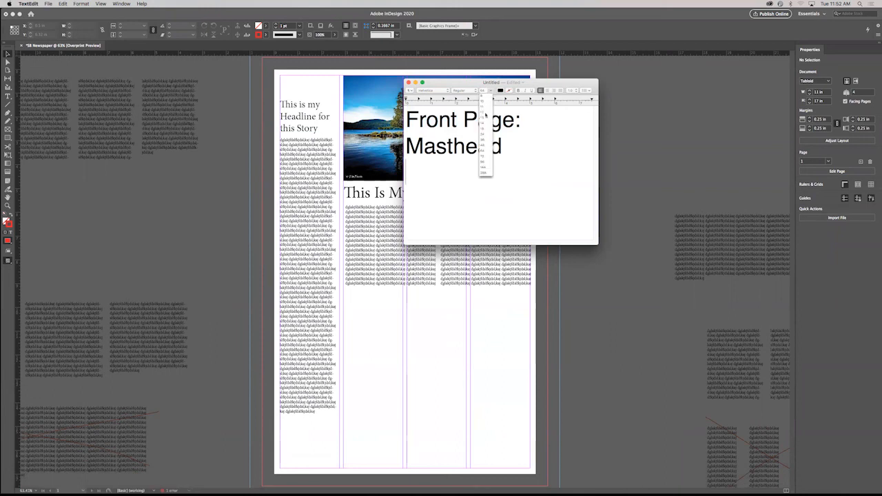
left_click(485, 114)
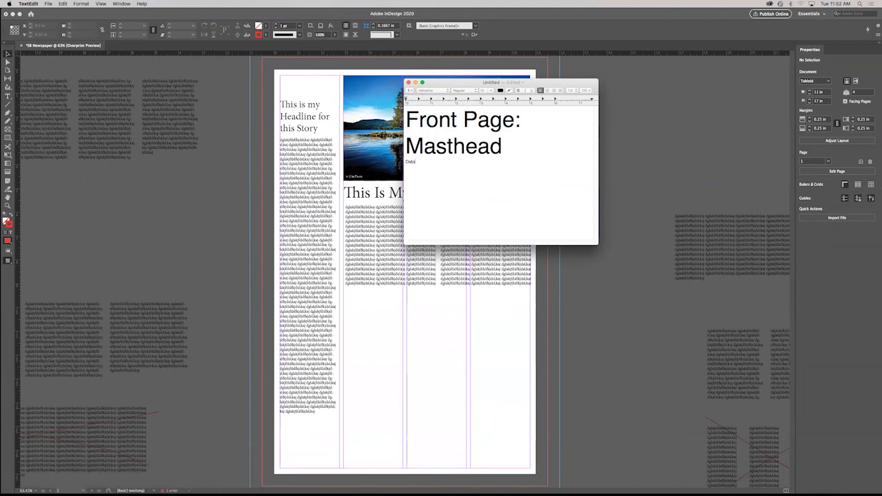
type("Date, Volumere")
key("BackSpace")
type("Web Address, ")
type("Wa")
type("eather")
type("? ")
type("Maybe")
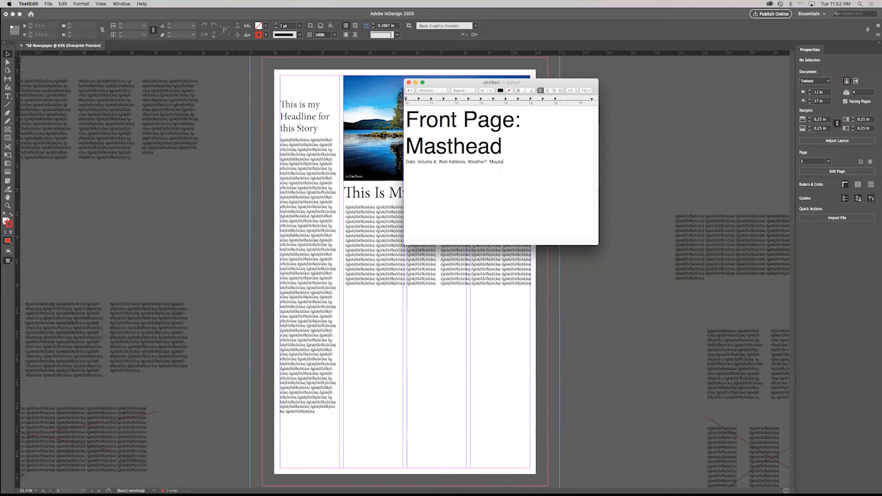
type(" interior sto")
Add a "Top Headline" line below the masthead details and set it to size 18
type("Headline")
left_click_drag(432, 174, 405, 173)
left_click(489, 91)
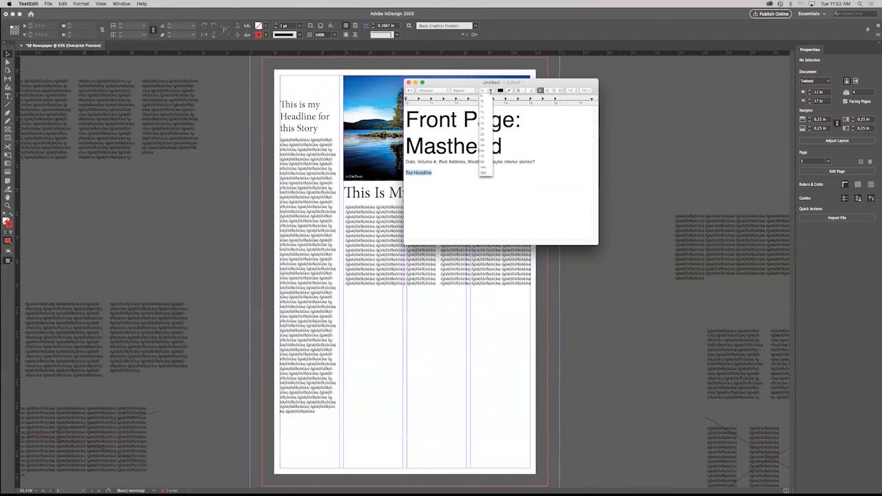
left_click(483, 129)
left_click(456, 174)
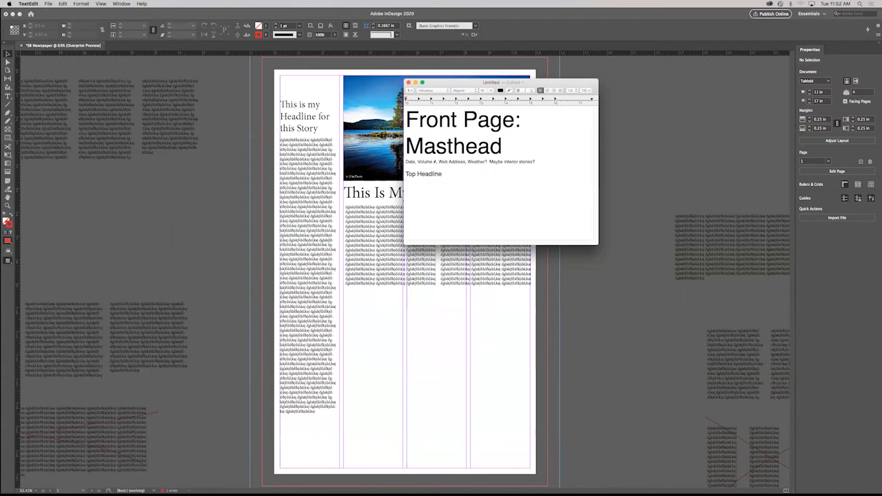
List "Image" and "Body copy" under Top Headline, followed by separate "Secondary Headline" and "Teritiary Headline" entries
type("Image")
type("Body copy")
type("Sec")
type("ondary Head")
type("line")
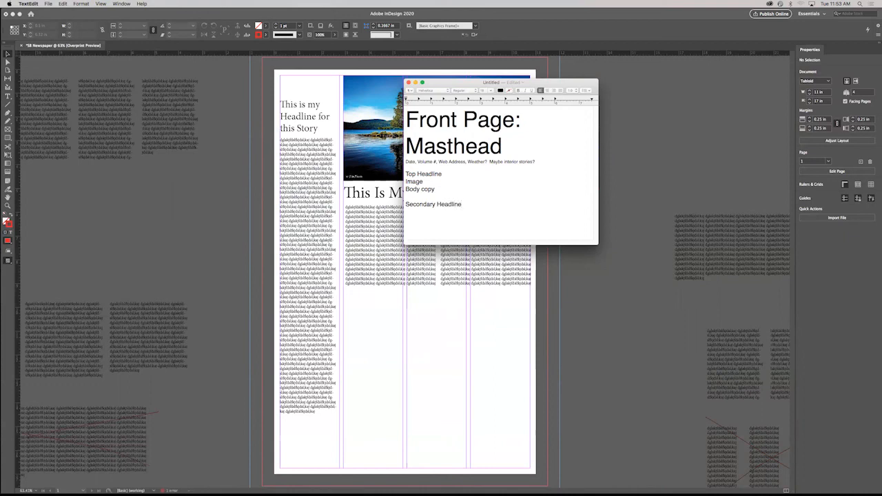
type("Ter")
type("tiiary Headline")
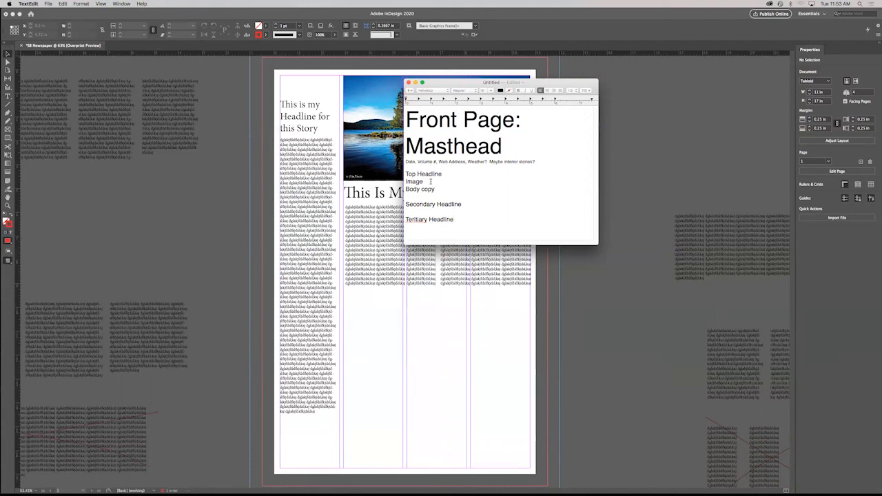
Extend the Top Headline items to read "Image - caption and photo credit" and "Body copy - byline"
type("caption a")
type("nd")
type(" photo cre")
type("dit Body")
type(" copy -")
type(" byline")
Insert a "Sub Head" line directly beneath Top Headline
left_click(446, 174)
key("Return")
type("Sub Head")
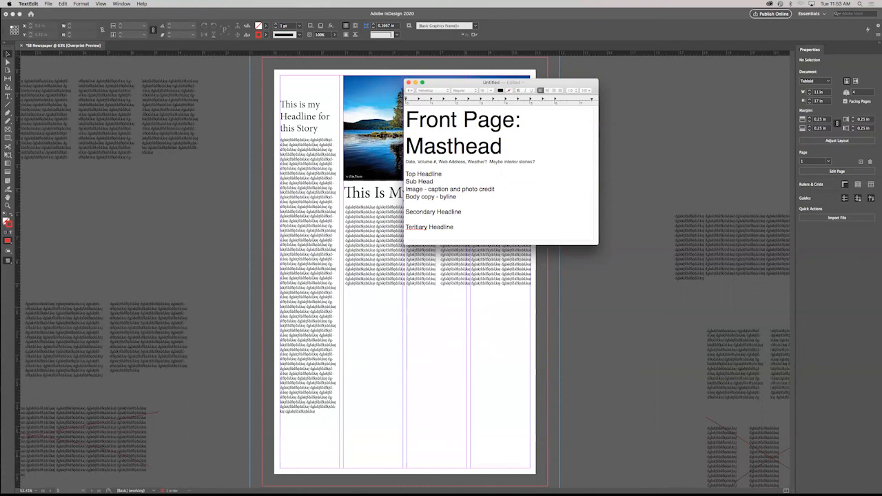
Add "Sub head" and "Byline" lines beneath Secondary Headline
left_click(465, 198)
key("Return")
type("Sub head")
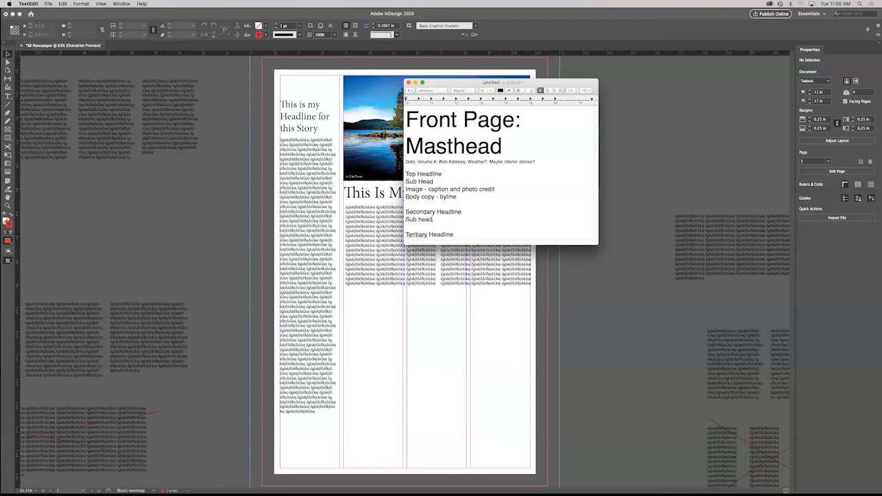
key("Return")
type("B")
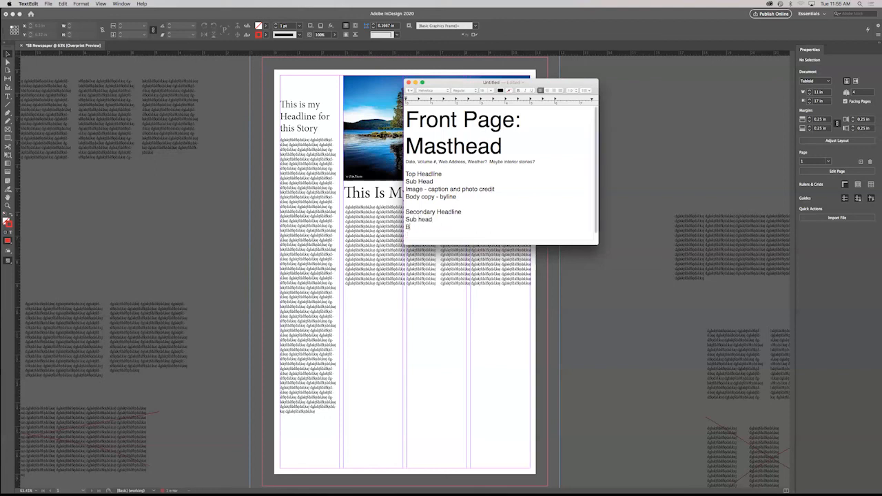
type("yline")
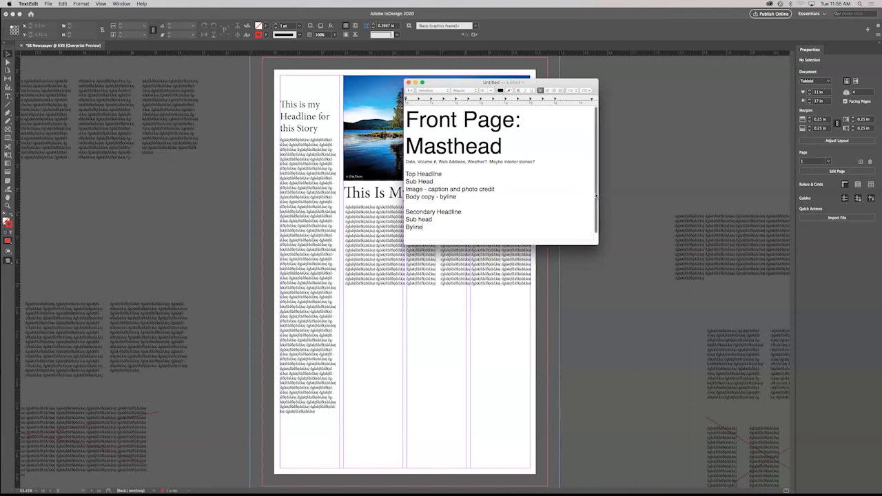
Add "Subhead" and "Byline" lines beneath Teritiary Headline
scroll(476, 236, "down", 1)
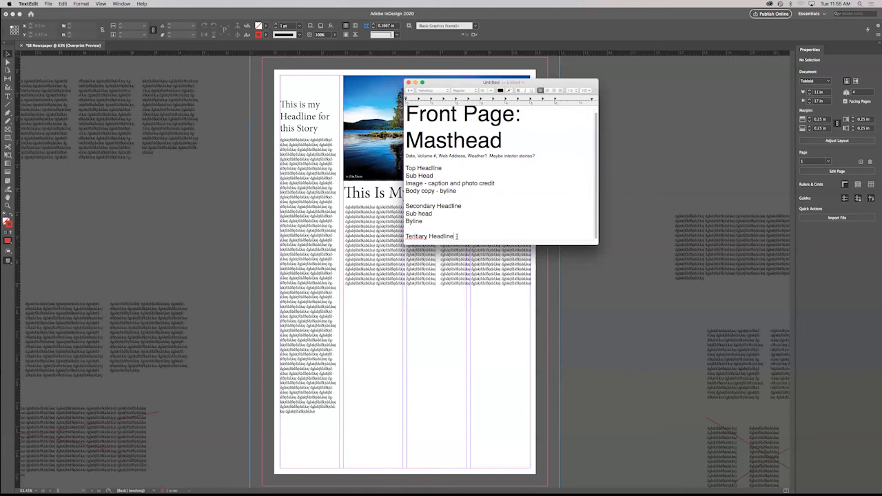
key("Return")
type("Subhead")
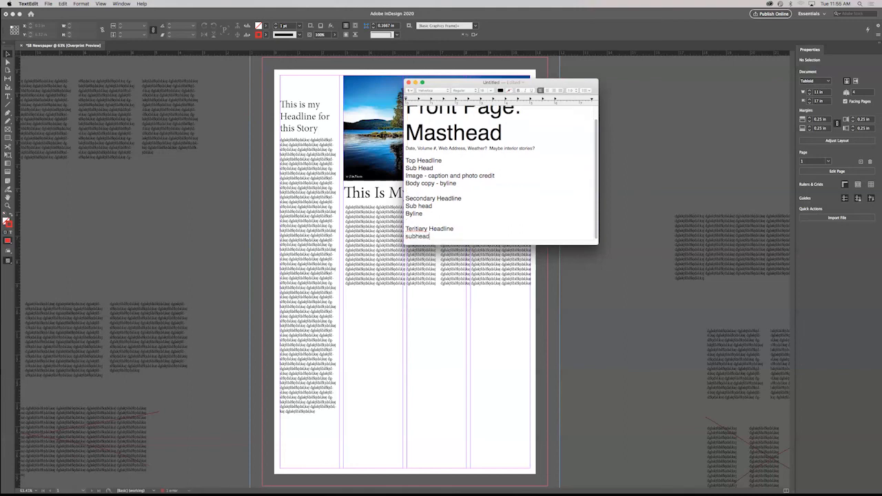
key("Return")
type("byline")
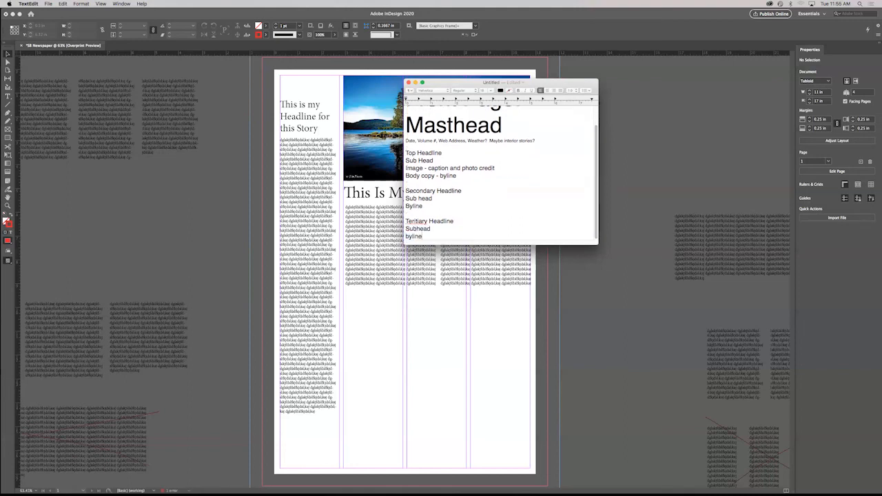
Insert "Image - Headshot- no photo credit or caption needed" directly beneath Teritiary Headline, review the list, and return to InDesign
mouse_move(597, 201)
left_mouse_down()
mouse_move(597, 188)
mouse_move(597, 206)
left_mouse_up()
left_click(457, 220)
key("Return")
type("Image - Headshot- no phot")
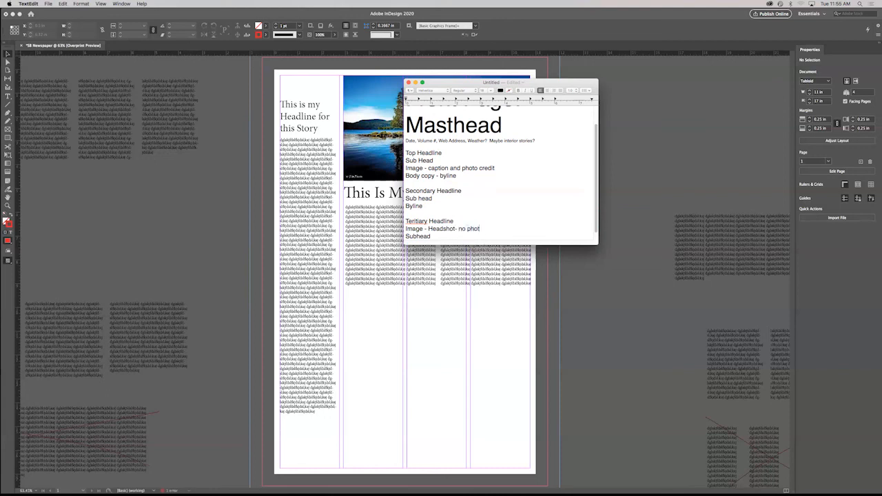
type("ogr")
key("BackSpace")
key("BackSpace")
type("credit or caption needed")
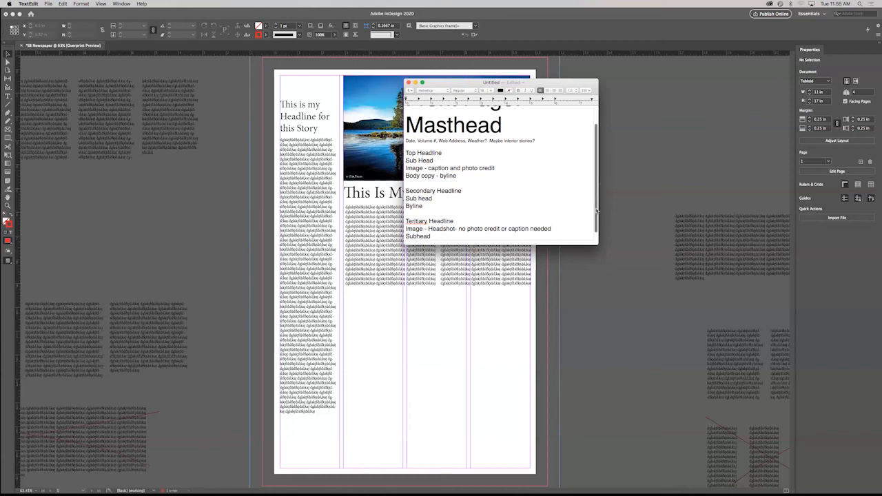
left_click_drag(598, 205, 598, 242)
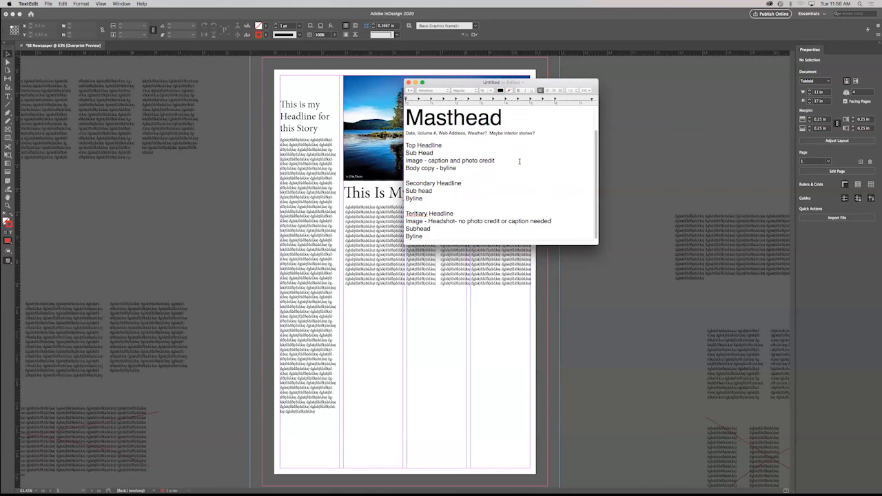
left_click(771, 118)
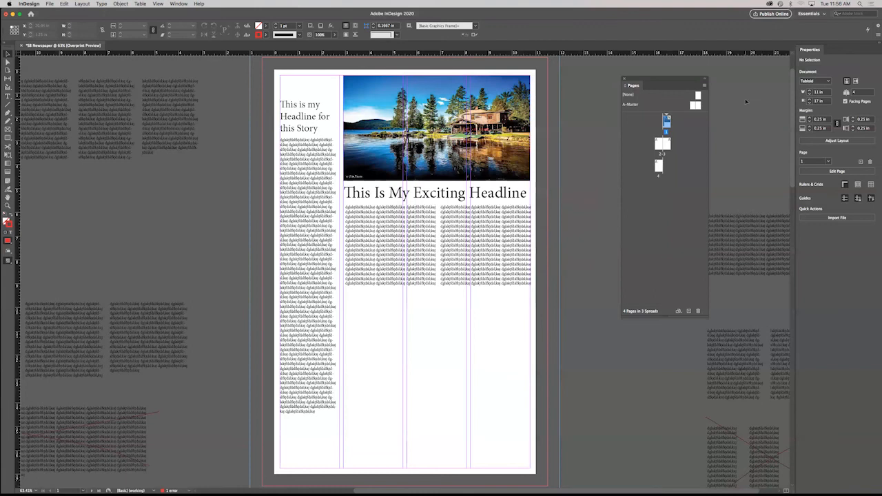